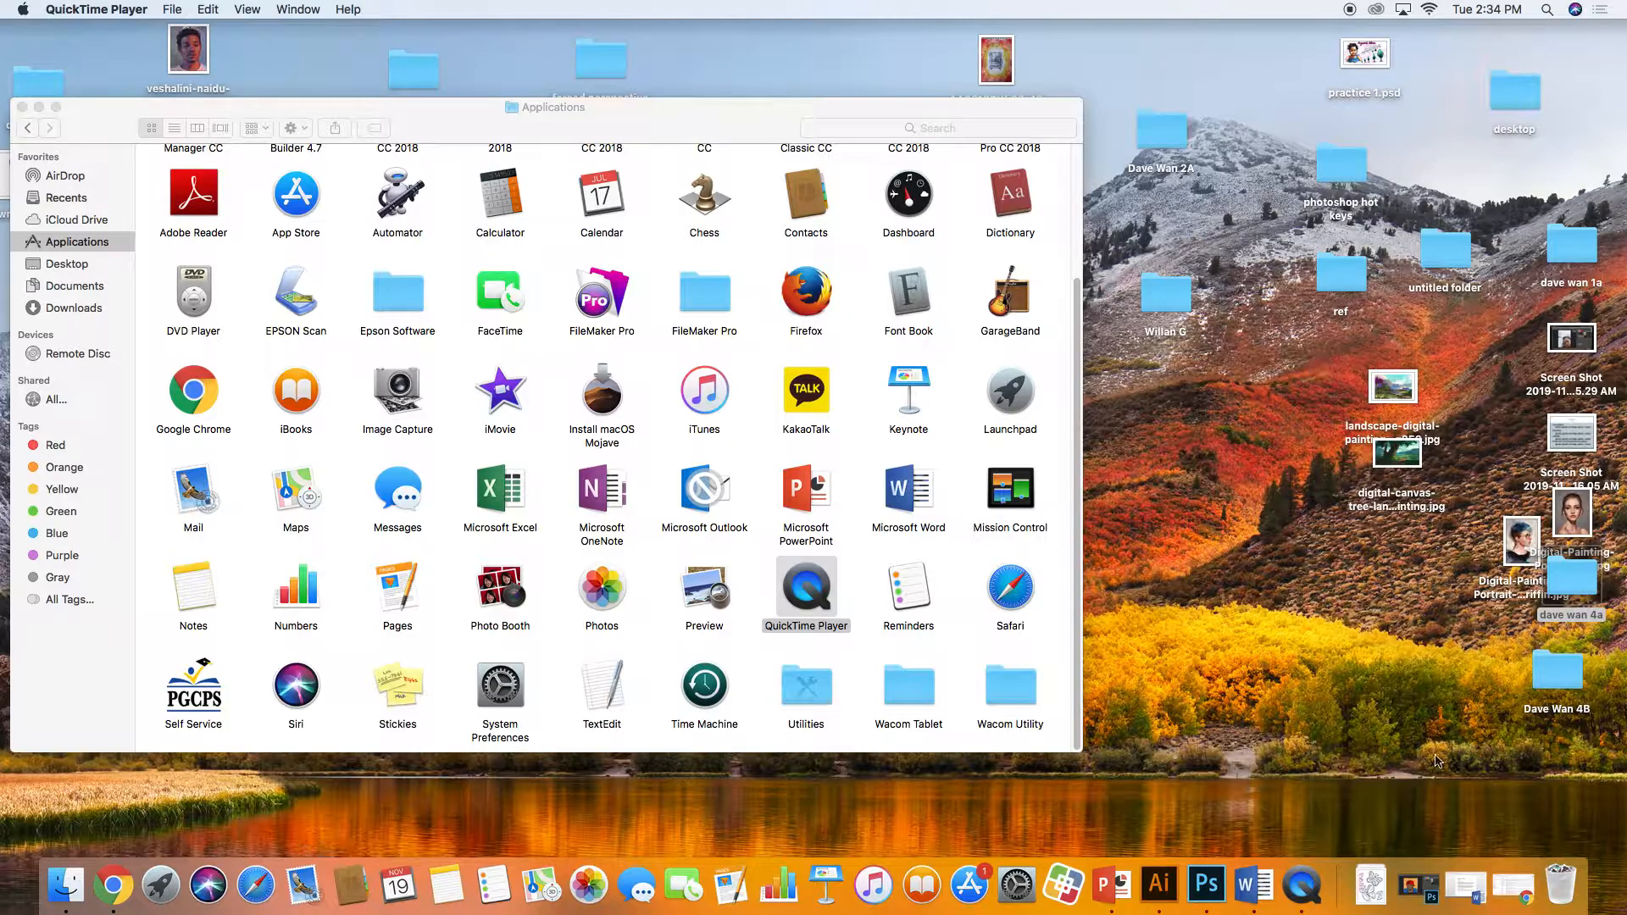
Switch to Photoshop and bring up the minimized drakecolor.psd window.
left_click(1417, 885)
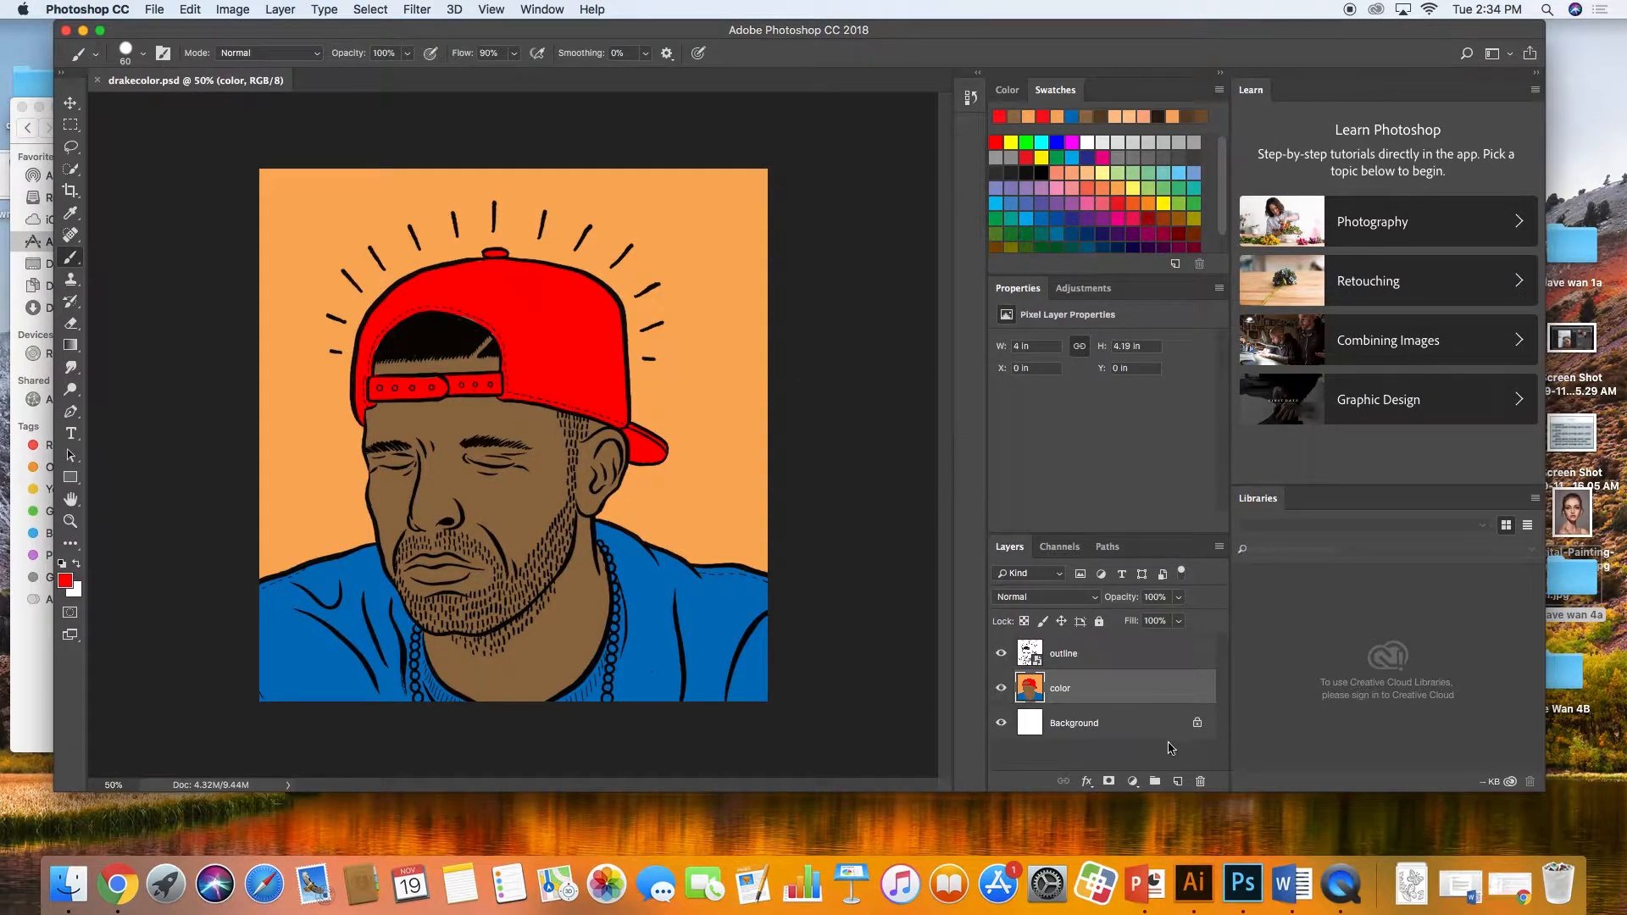
Add a new layer above the color layer and make it a clipping mask on that layer.
left_click(1178, 781)
right_click(1066, 691)
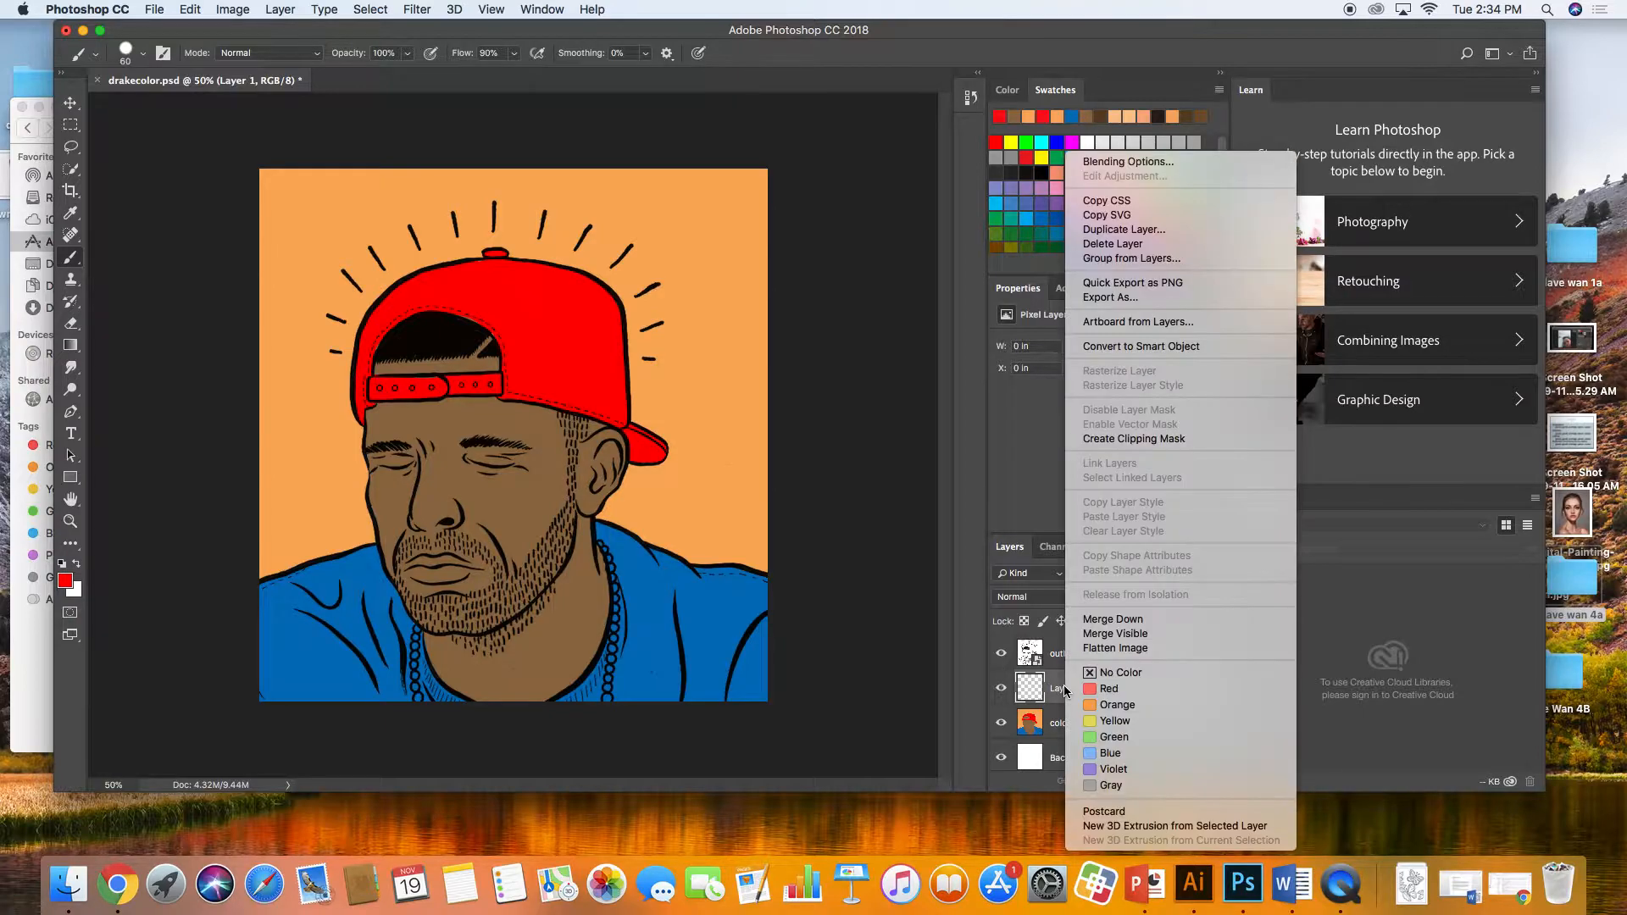
left_click(1007, 715)
right_click(1042, 687)
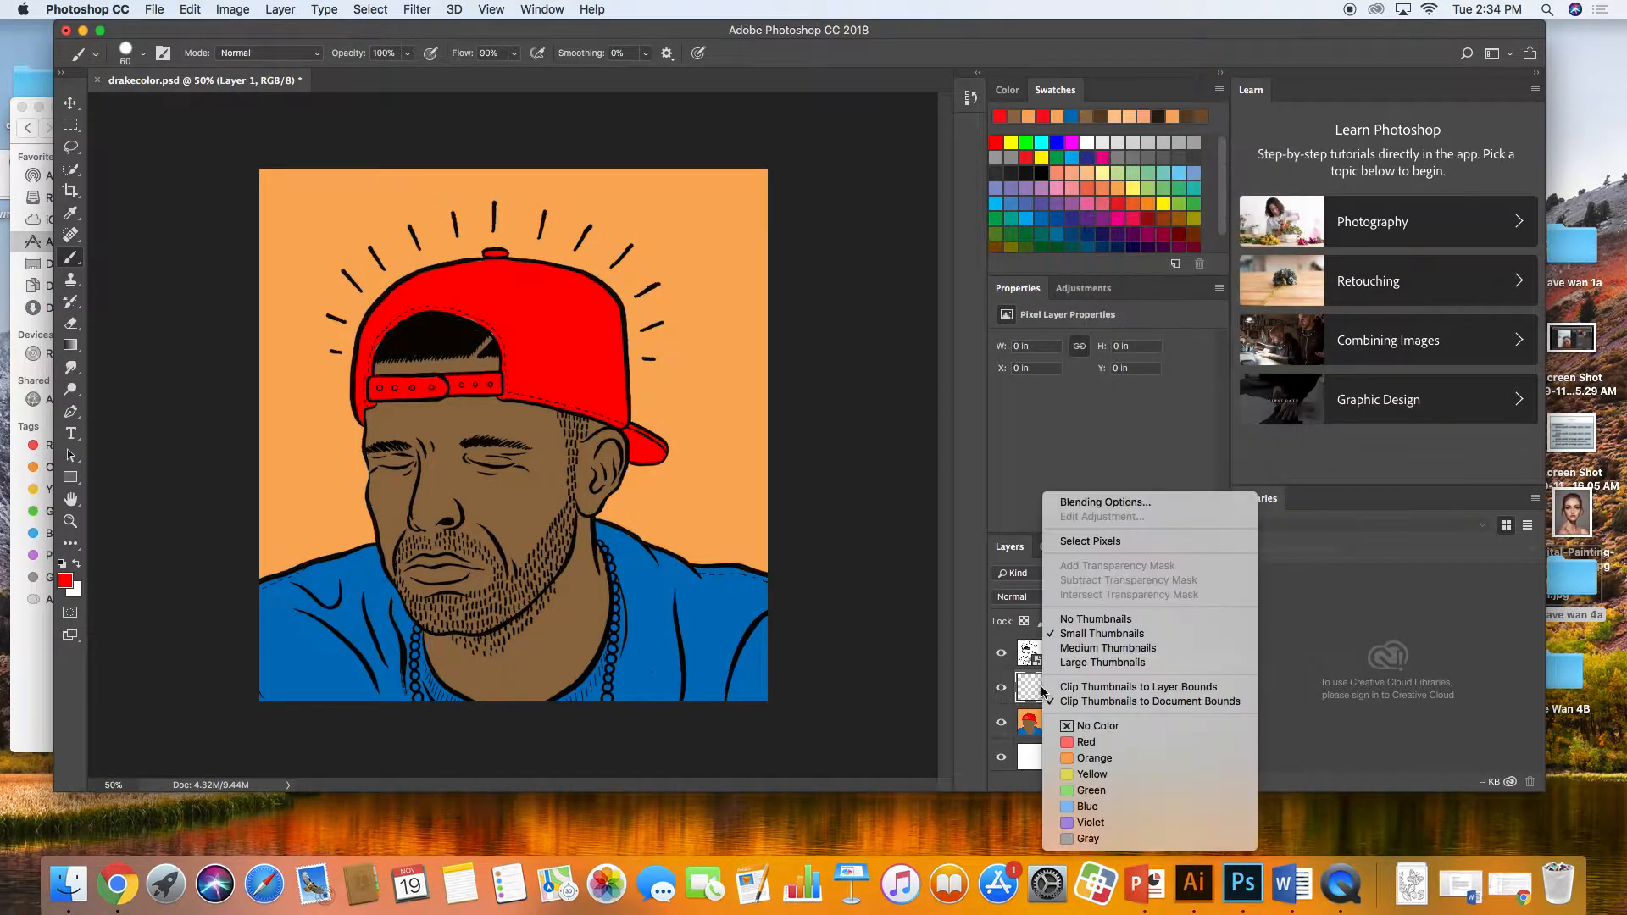
left_click(1066, 688)
right_click(1085, 691)
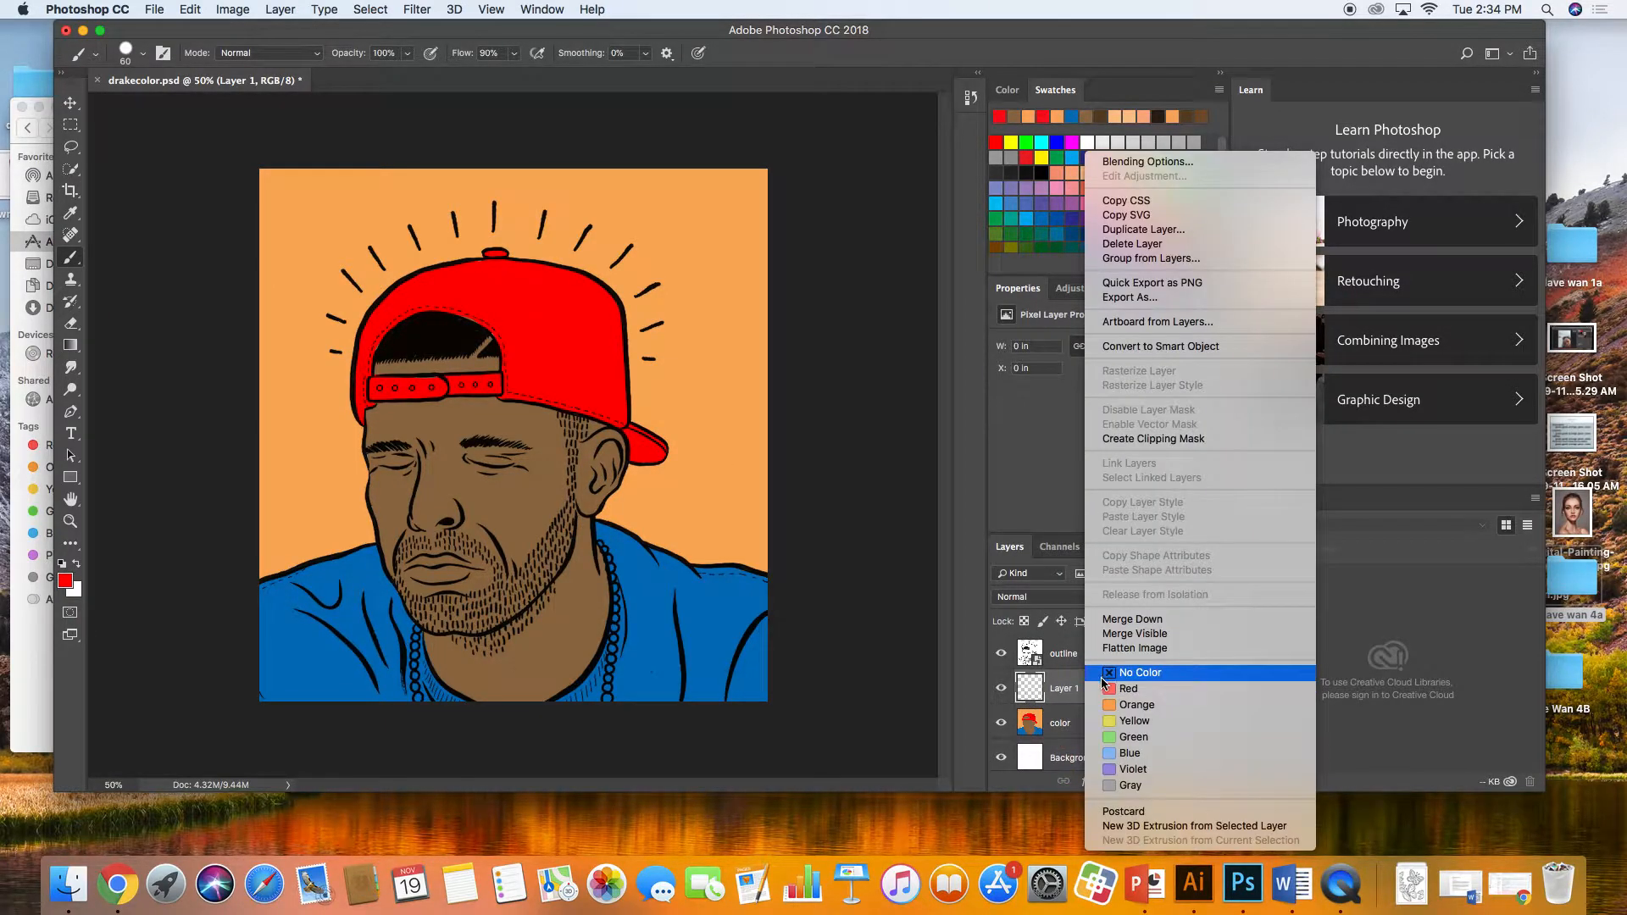
left_click(1109, 439)
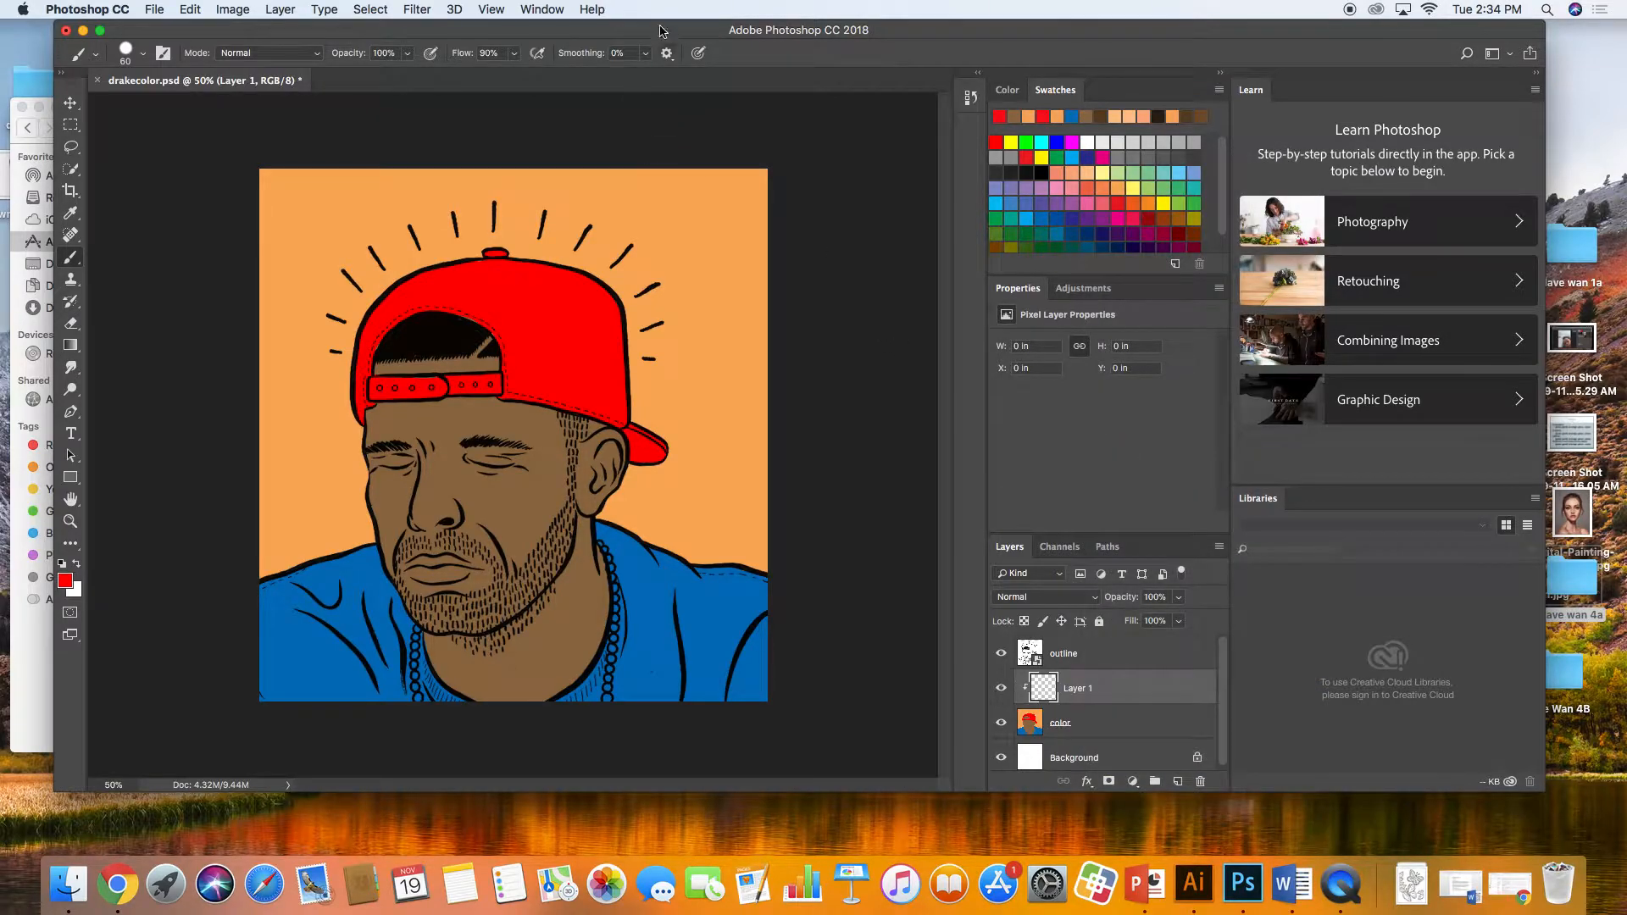
left_click_drag(662, 30, 793, 40)
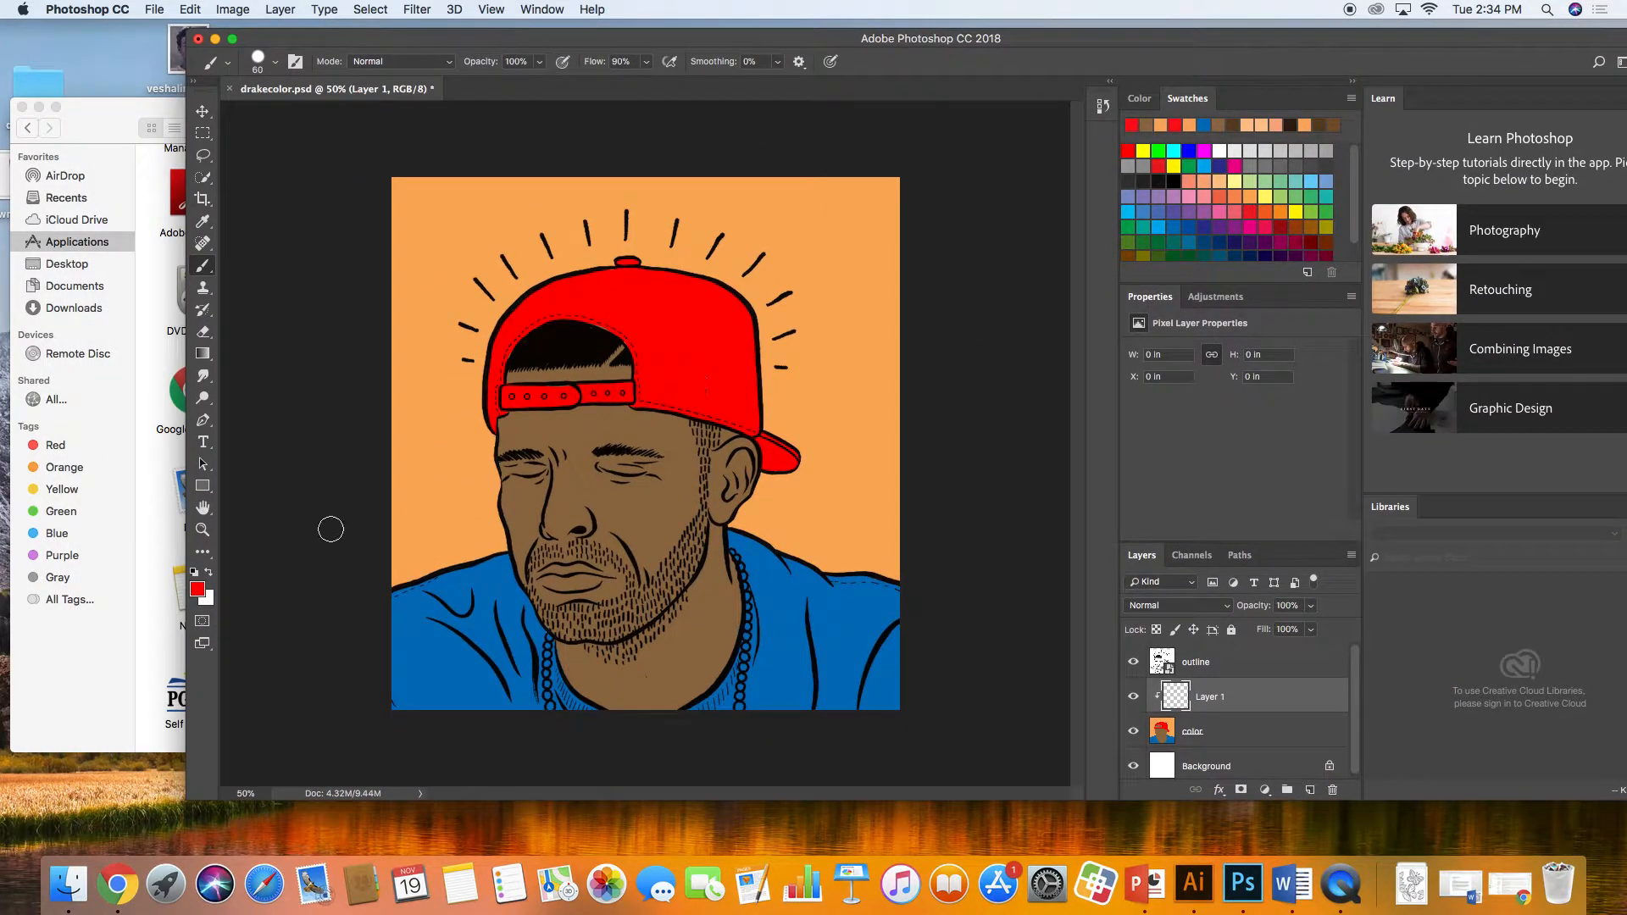
Set the foreground color to dark red 7f3636 and brush a shadow over the cap's side nearest the brim.
left_click(197, 589)
mouse_move(708, 420)
left_mouse_down()
mouse_move(720, 384)
mouse_move(721, 401)
left_mouse_up()
left_click(956, 290)
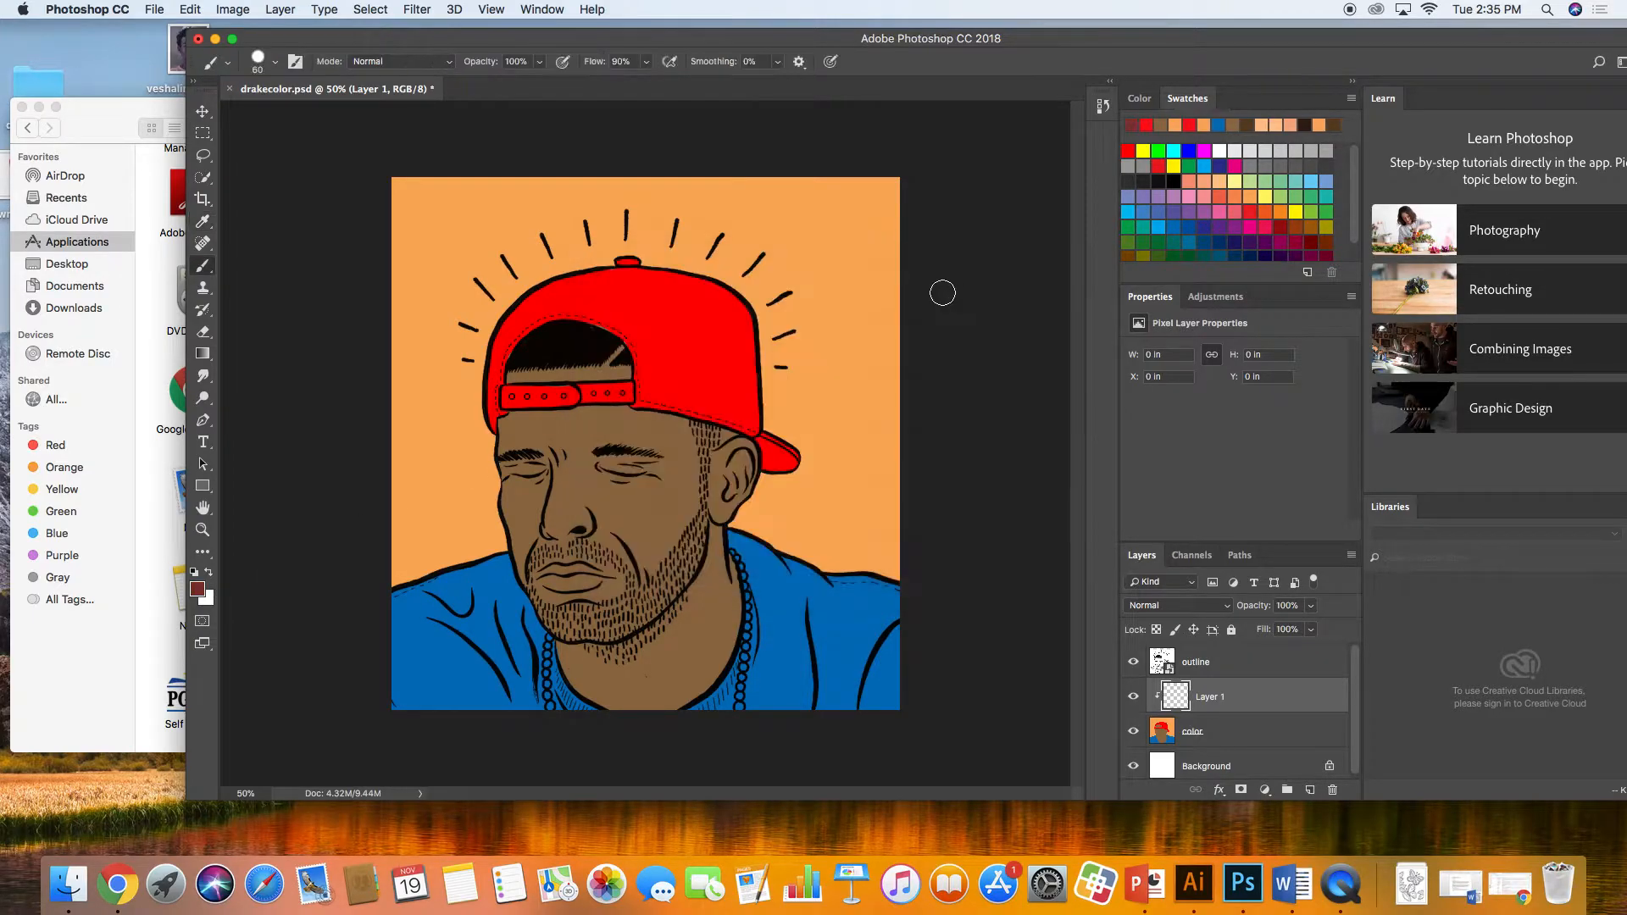
left_click(717, 303)
mouse_move(726, 328)
left_mouse_down()
mouse_move(784, 449)
mouse_move(767, 339)
mouse_move(735, 418)
mouse_move(710, 398)
mouse_move(709, 290)
mouse_move(725, 291)
left_mouse_up()
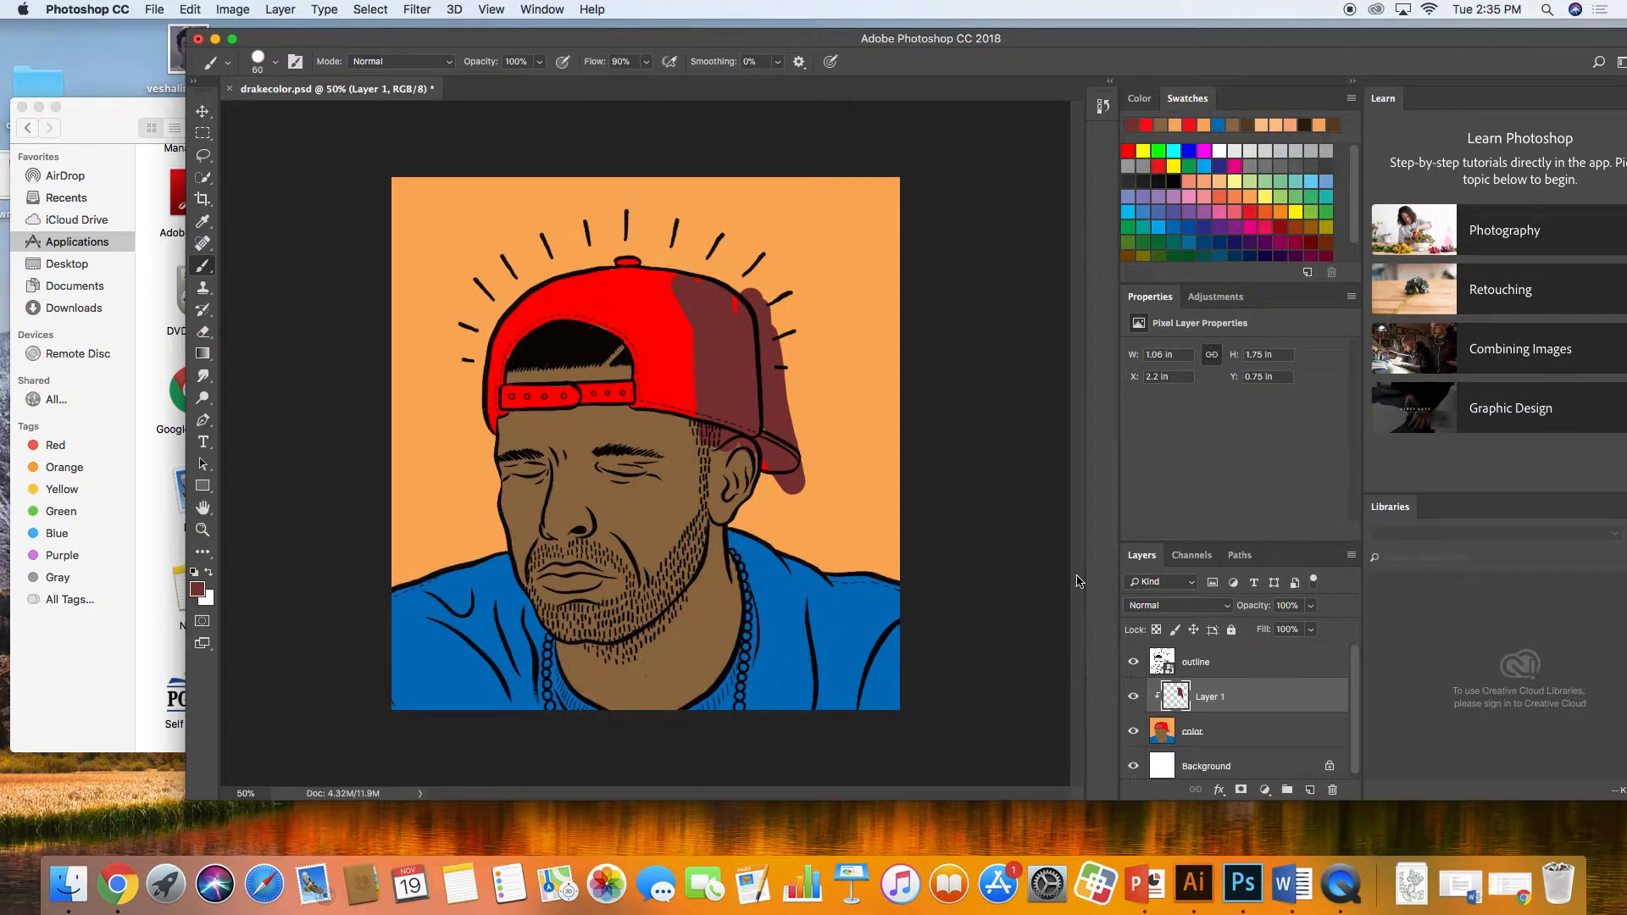
Delete the clipped layer that holds the cap shadow.
left_click_drag(1178, 703, 1310, 790)
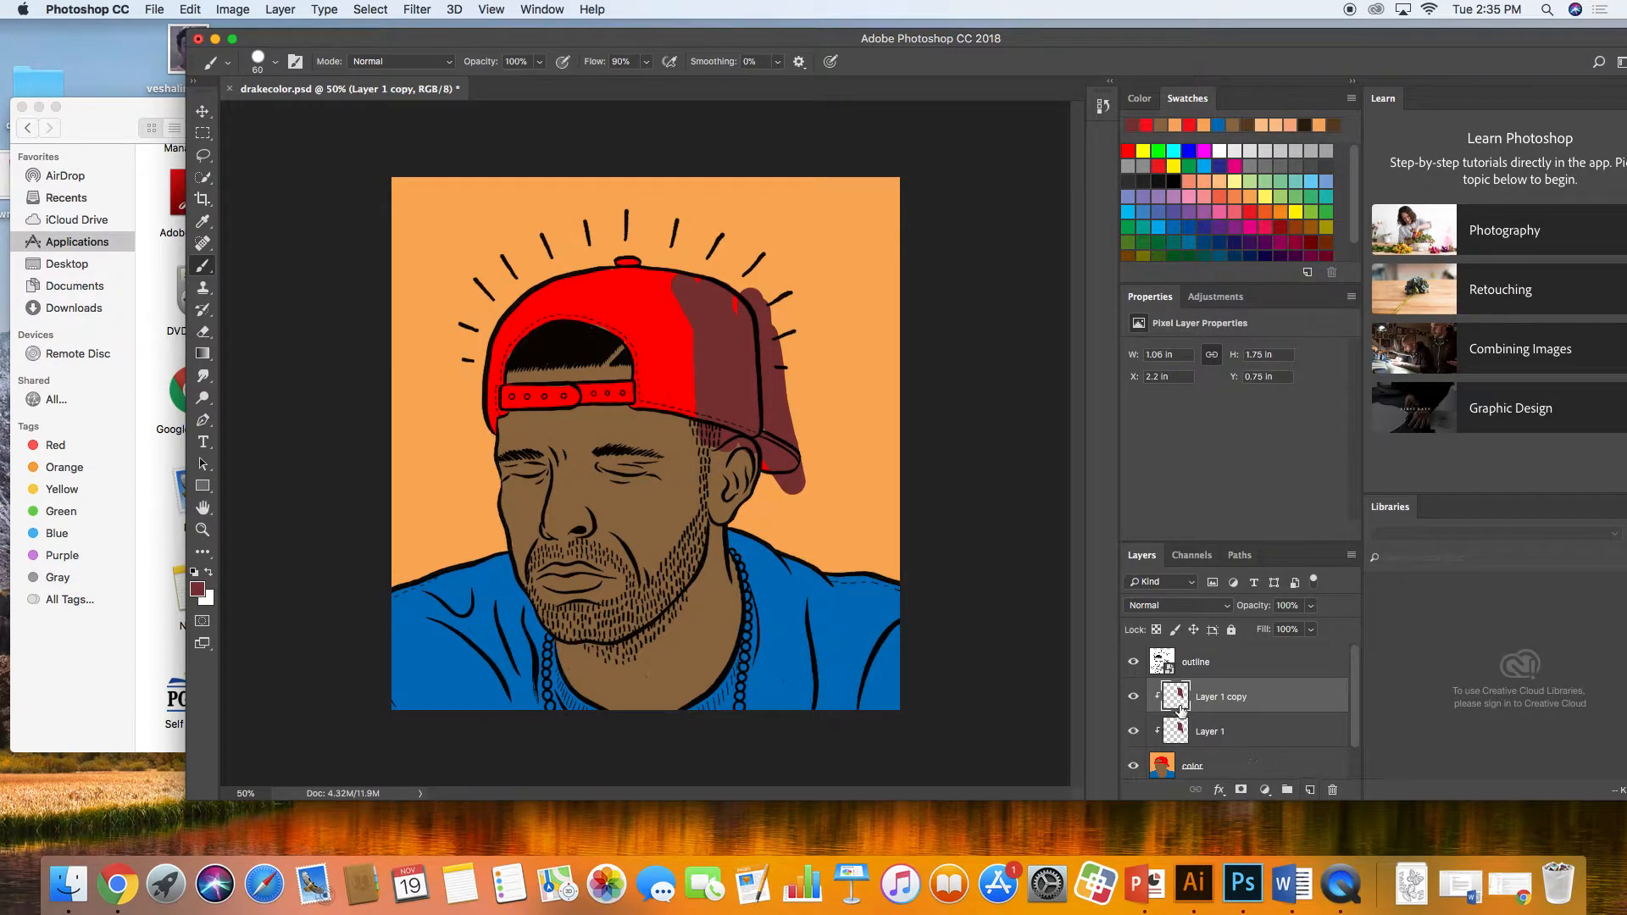
key("super+z")
left_click_drag(1178, 702, 1333, 789)
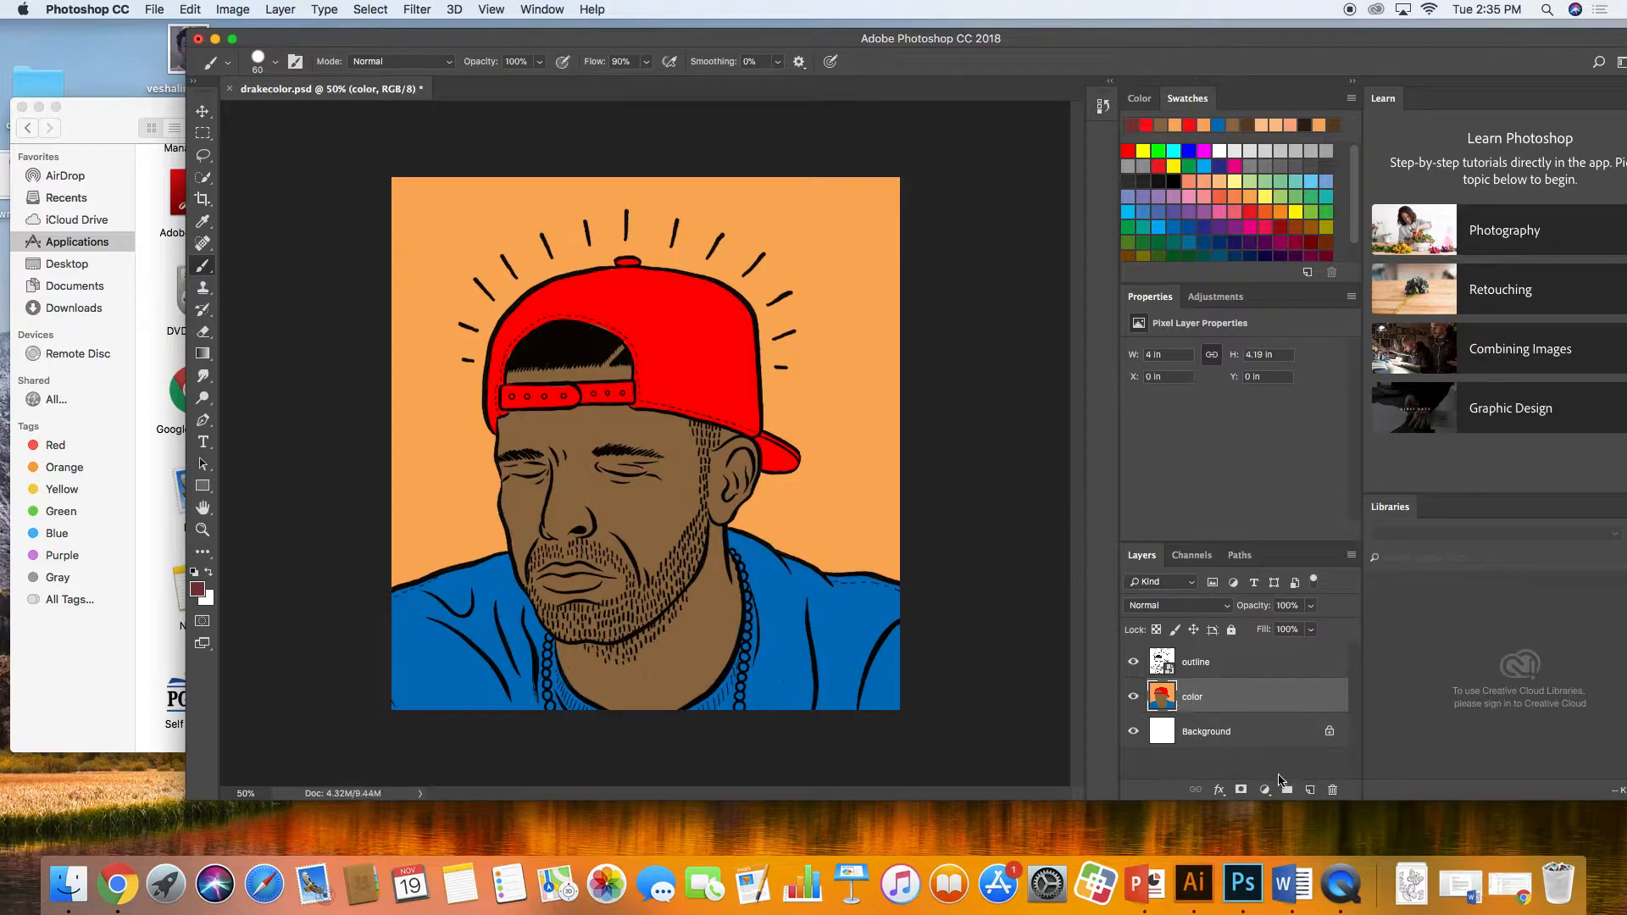
Paint a dark red patch about 0.85 by 0.8 in on the cap on a new layer, and clip another new layer to it.
left_click(1311, 789)
mouse_move(737, 430)
left_mouse_down()
mouse_move(699, 407)
mouse_move(721, 373)
mouse_move(676, 401)
mouse_move(723, 383)
mouse_move(689, 376)
mouse_move(713, 378)
mouse_move(692, 394)
mouse_move(742, 396)
mouse_move(718, 362)
mouse_move(666, 363)
left_mouse_up()
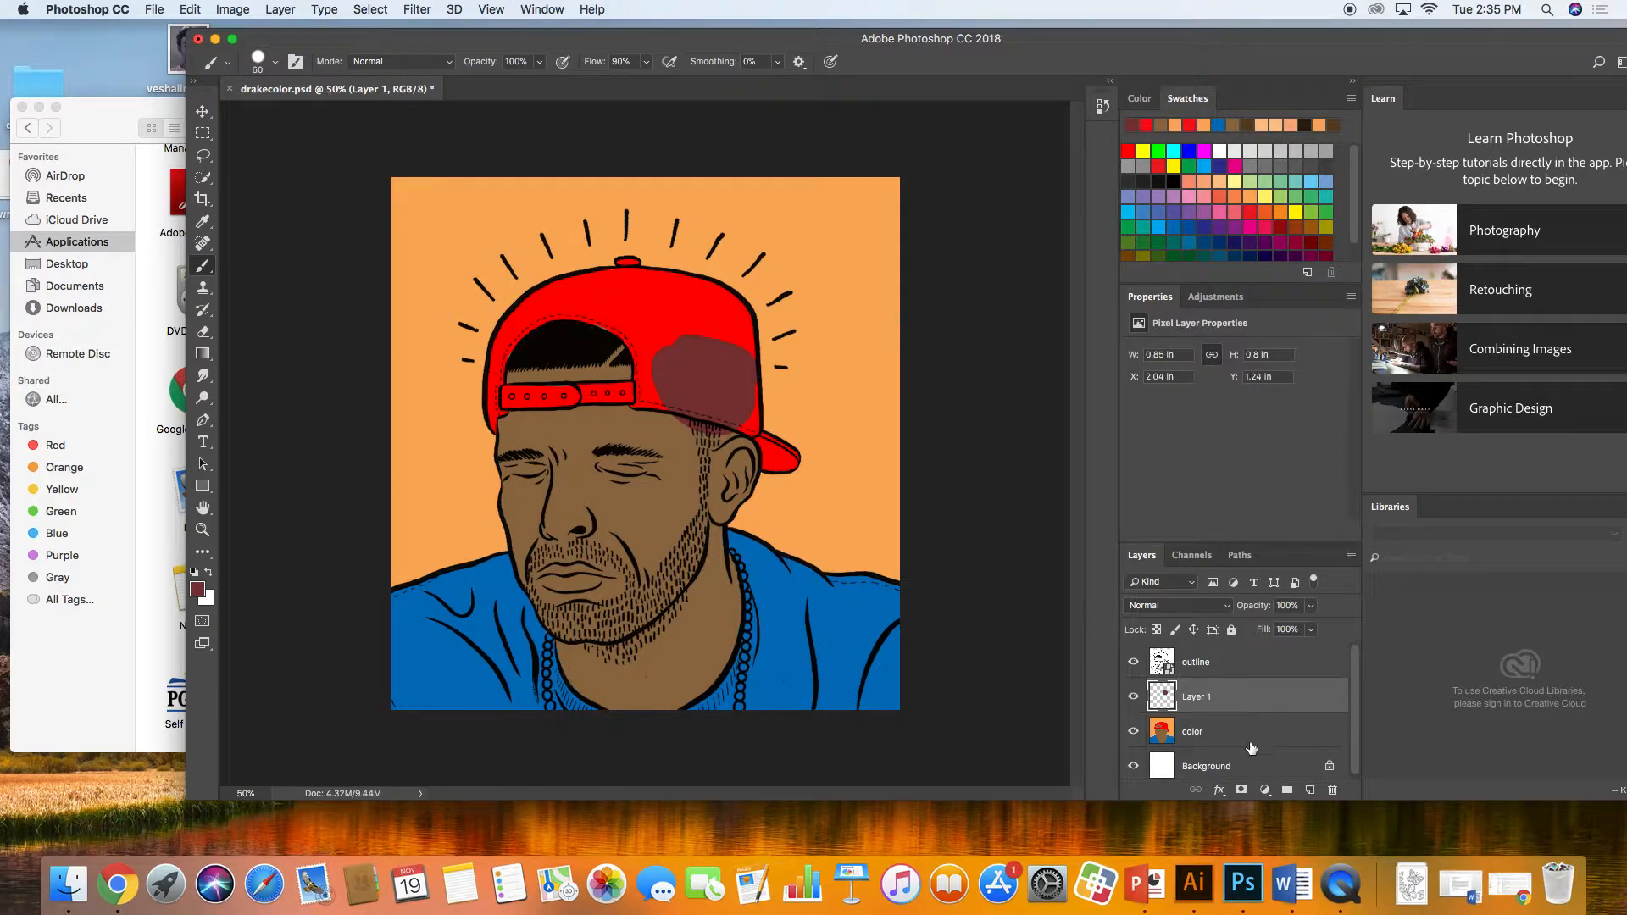
left_click(1311, 790)
right_click(1198, 700)
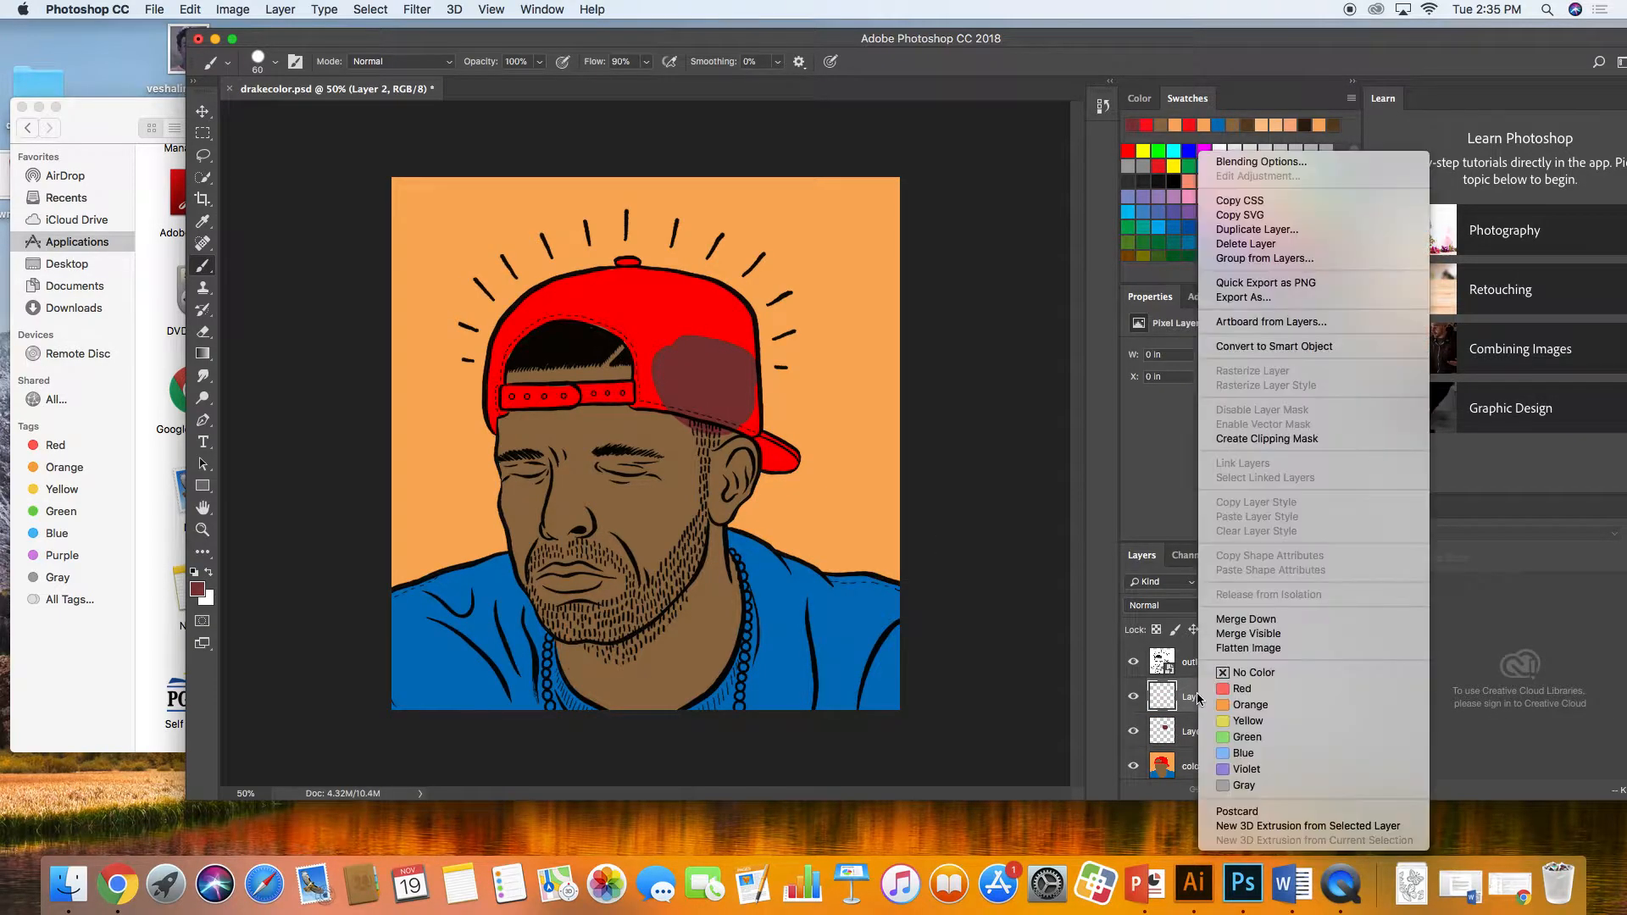
left_click(1267, 438)
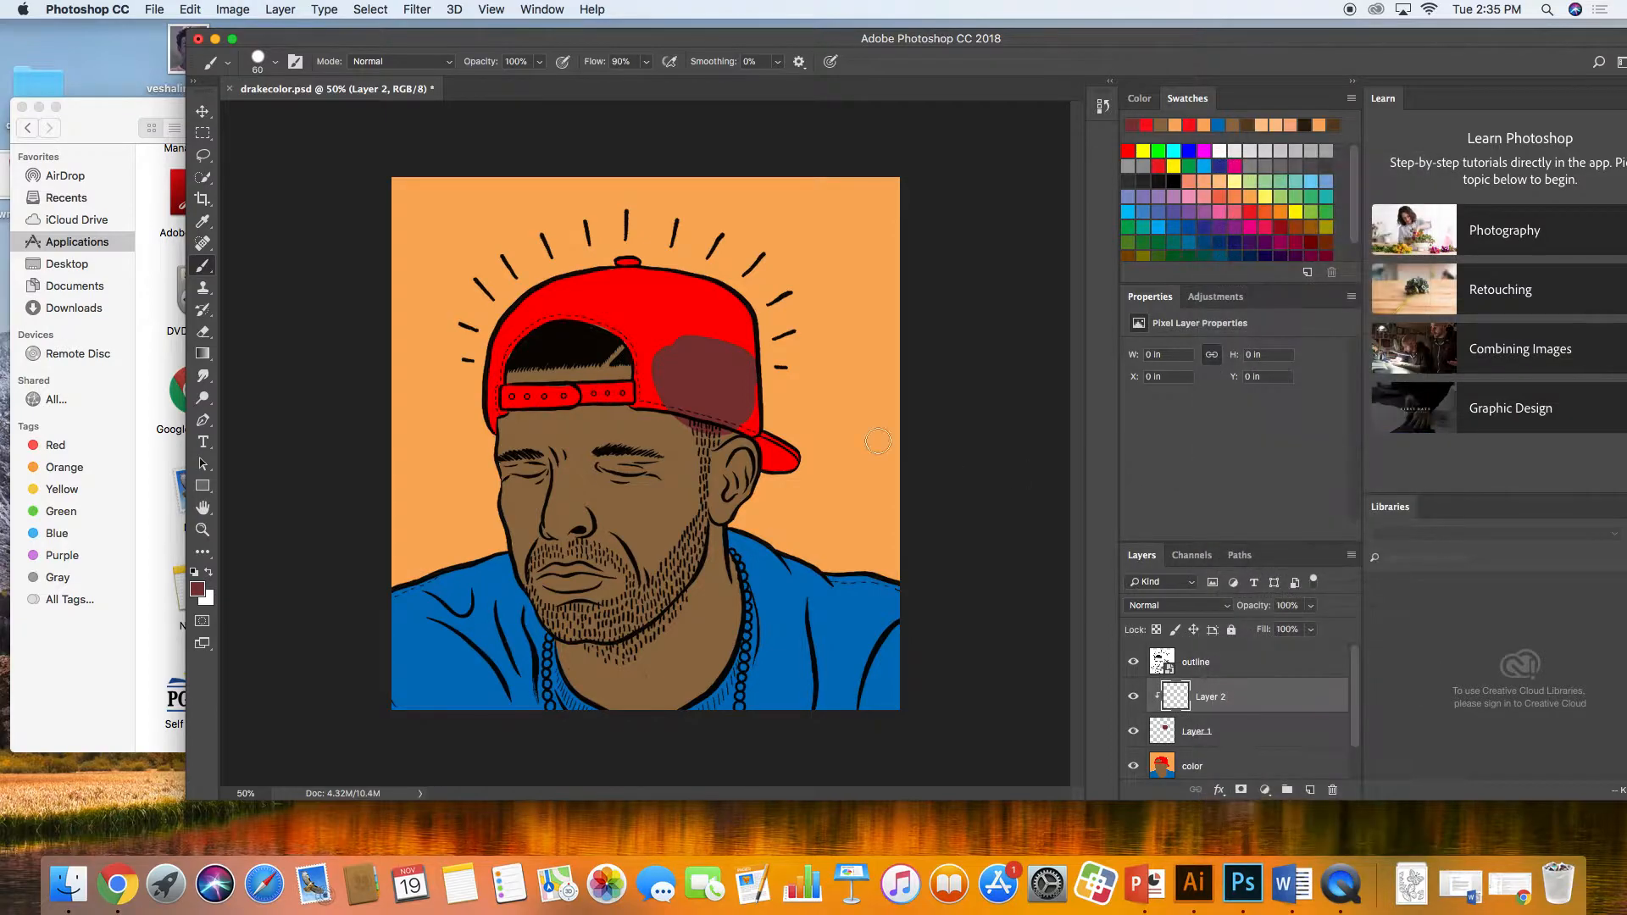
Pick a lighter pinkish red as foreground color and paint a highlight over the dark red patch on the clipped layer.
left_click(198, 589)
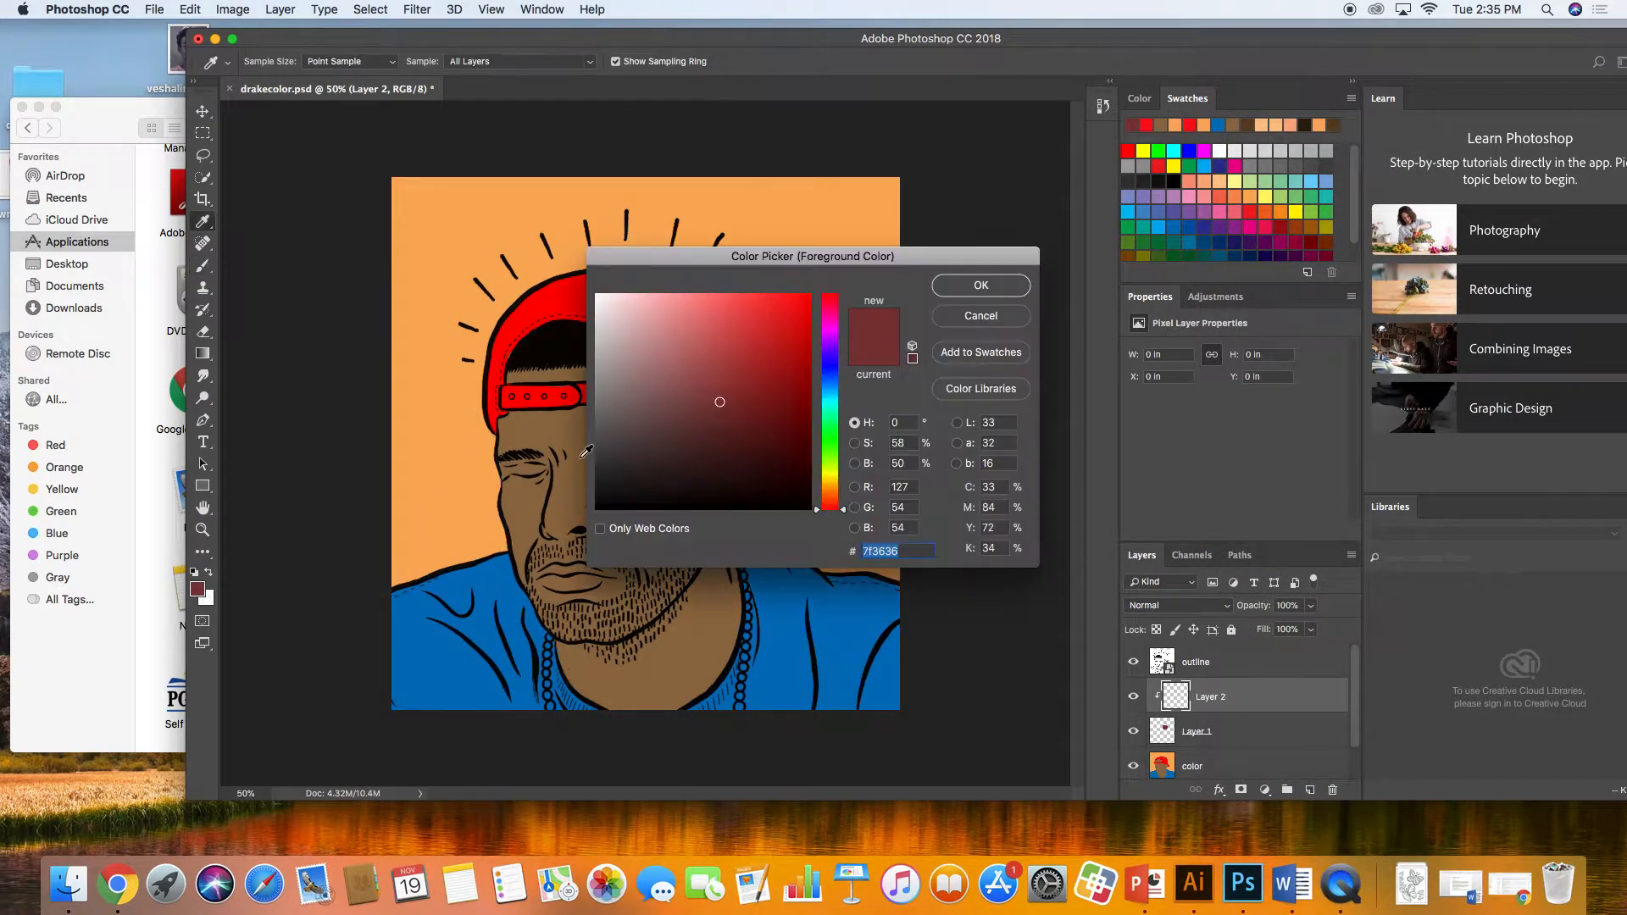
left_click(697, 328)
left_click(964, 295)
mouse_move(697, 357)
left_mouse_down()
mouse_move(712, 366)
mouse_move(676, 339)
mouse_move(674, 378)
mouse_move(724, 356)
left_mouse_up()
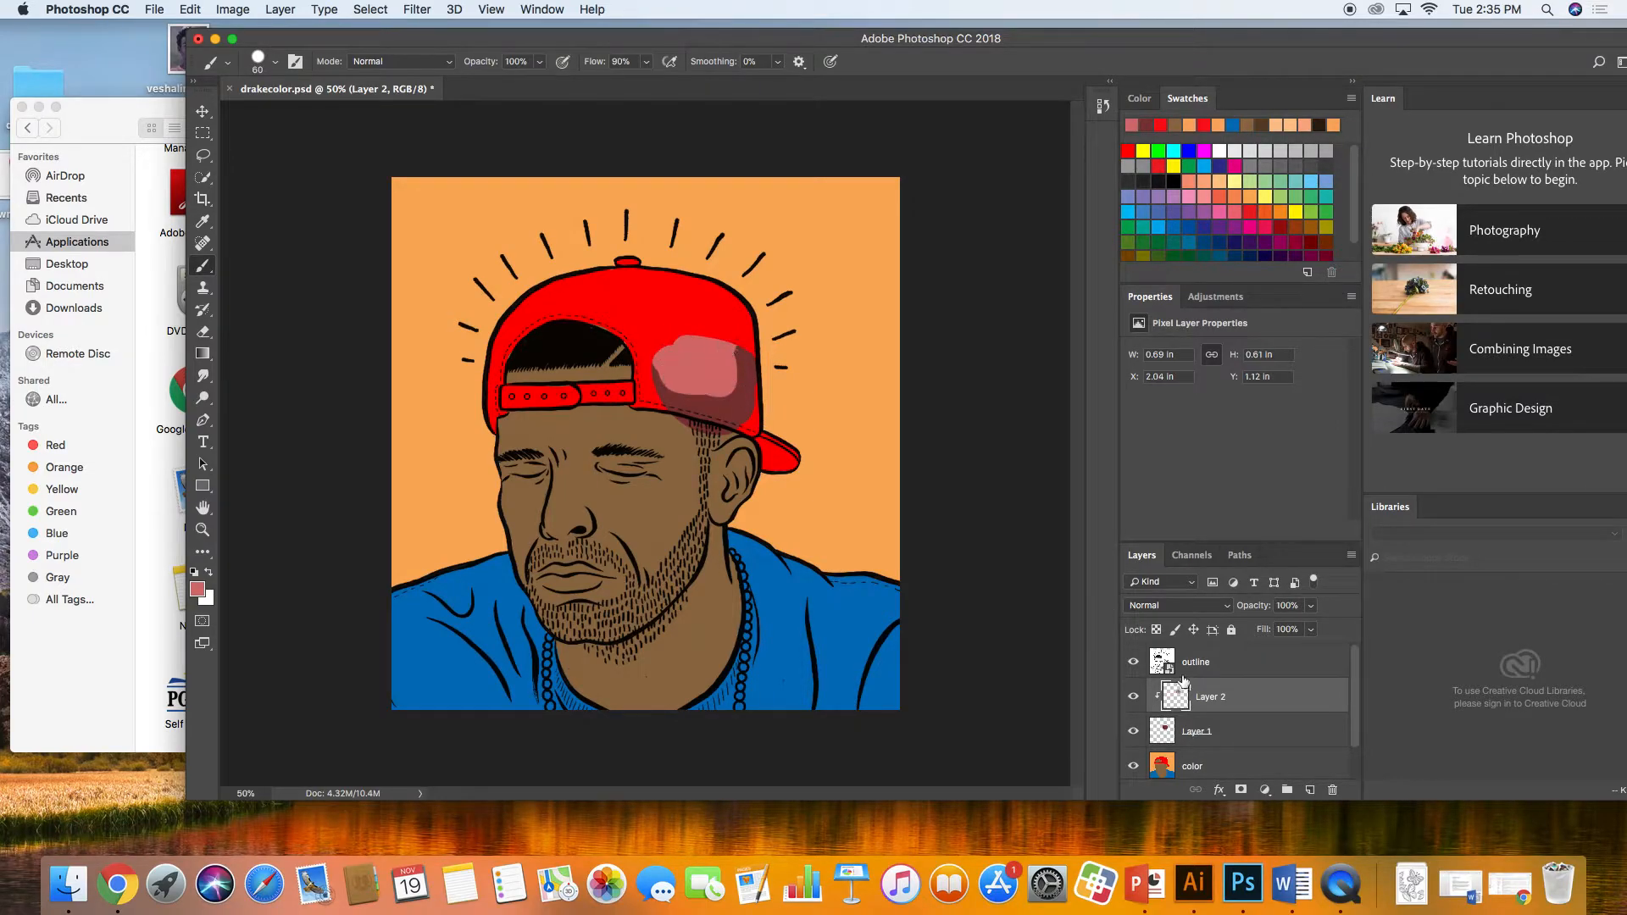
Delete both practice layers, Layer 1 and Layer 2, above the color layer.
left_click(1186, 762)
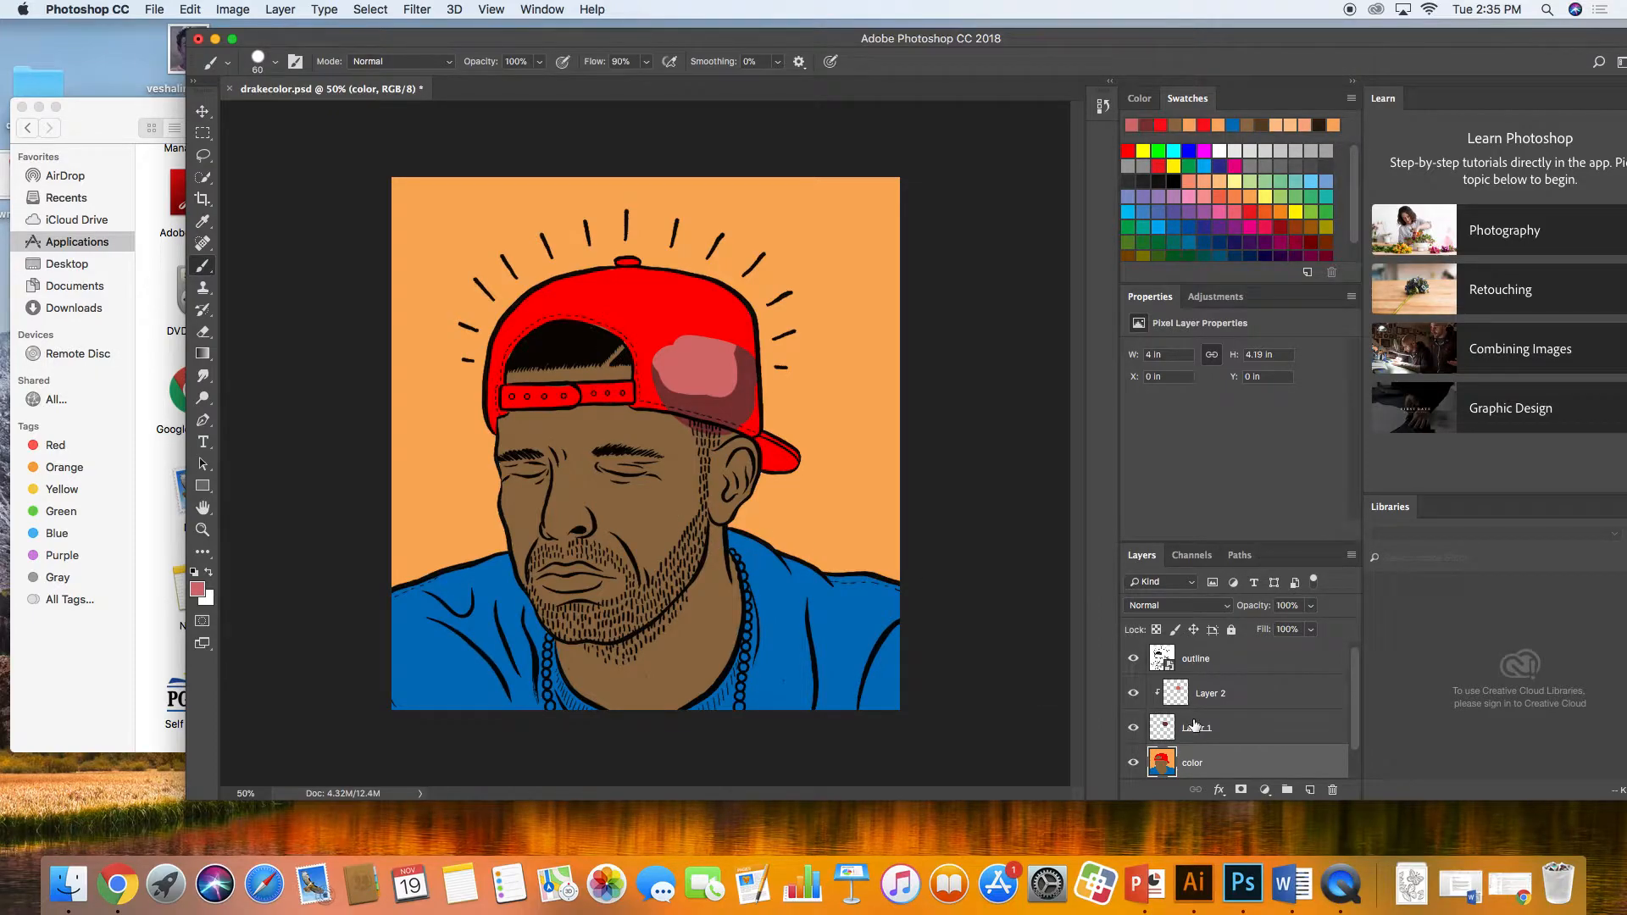
left_click_drag(1199, 700, 1328, 790)
left_click_drag(1169, 697, 1327, 788)
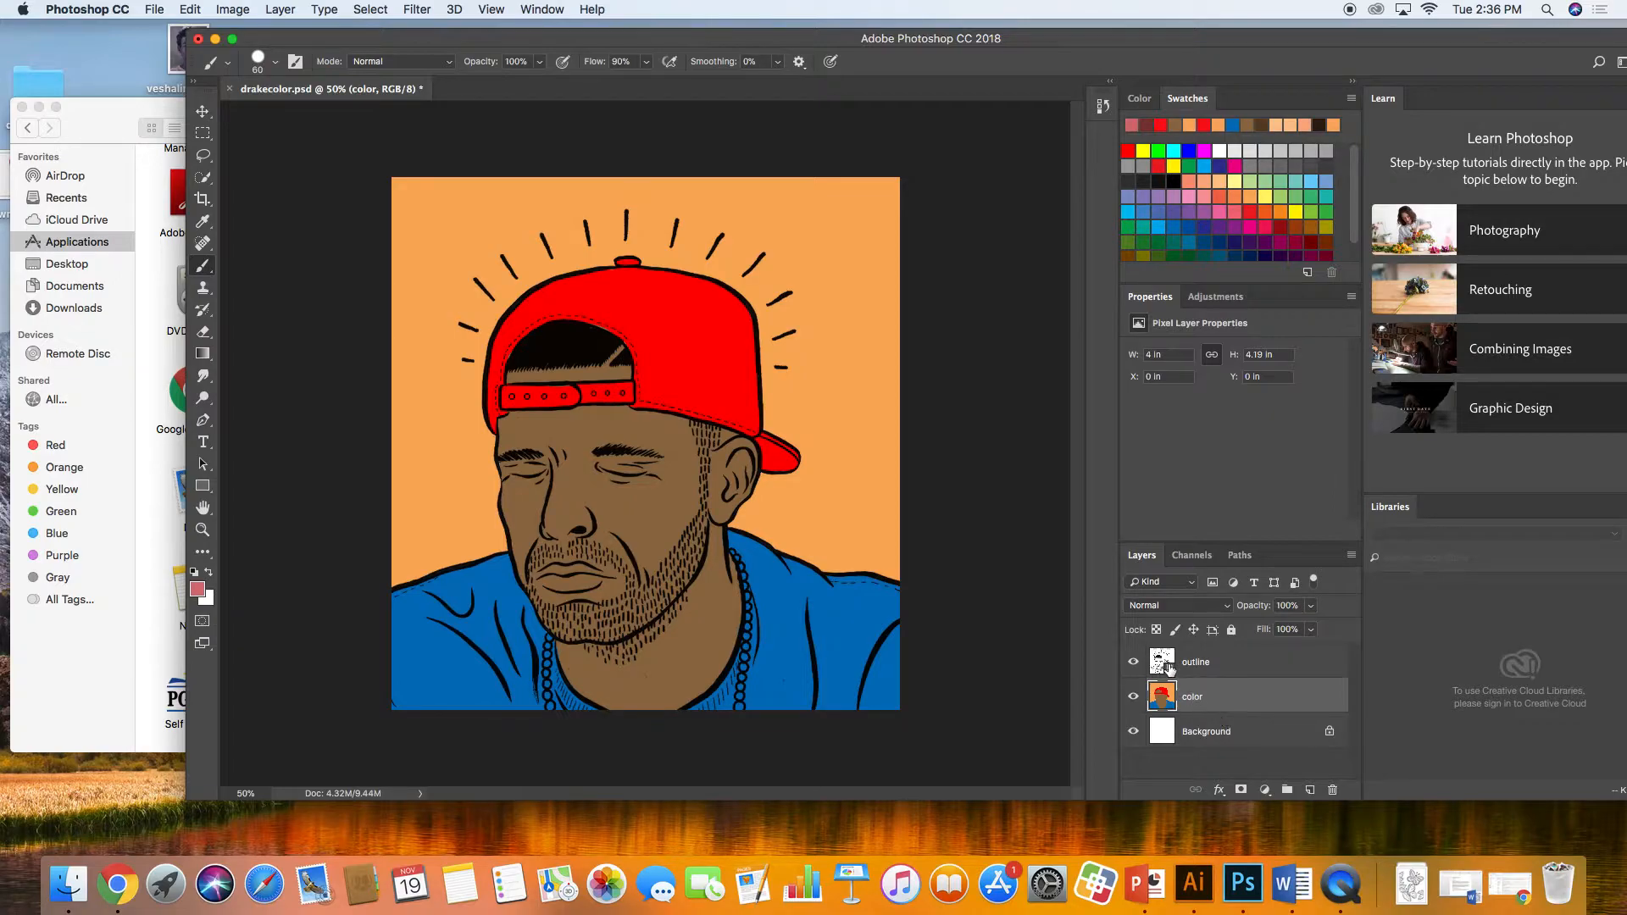
Activate the color layer and switch from the Quick Selection tool to the Magic Wand tool.
left_click(1238, 659)
left_click(1239, 695)
left_click(206, 182)
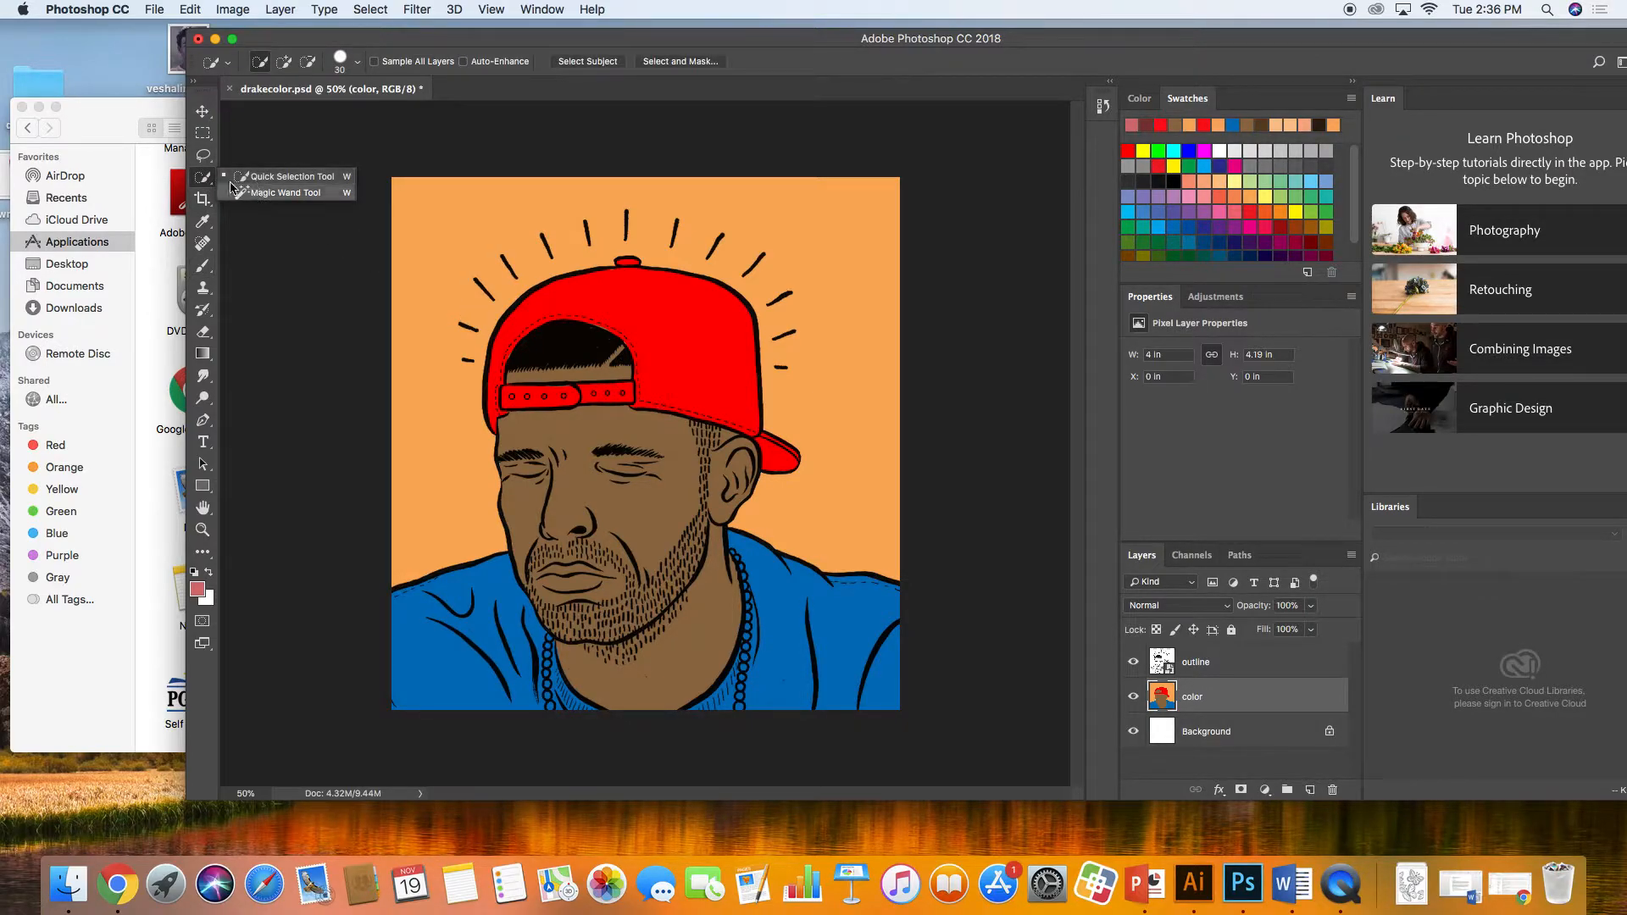
left_click(214, 179)
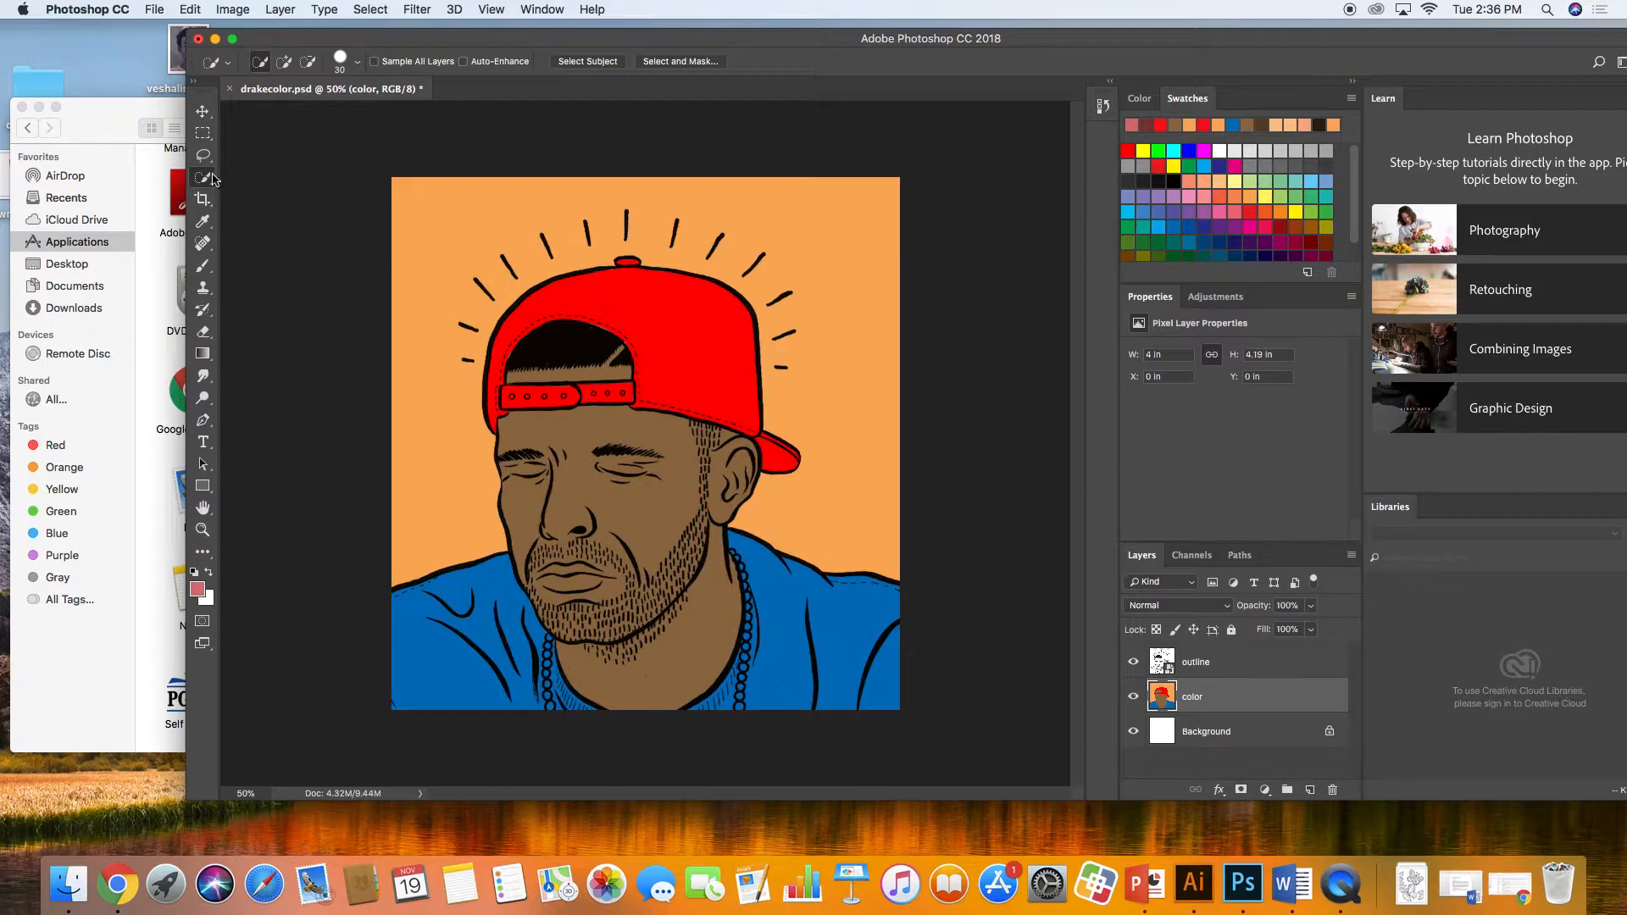
left_click(204, 178)
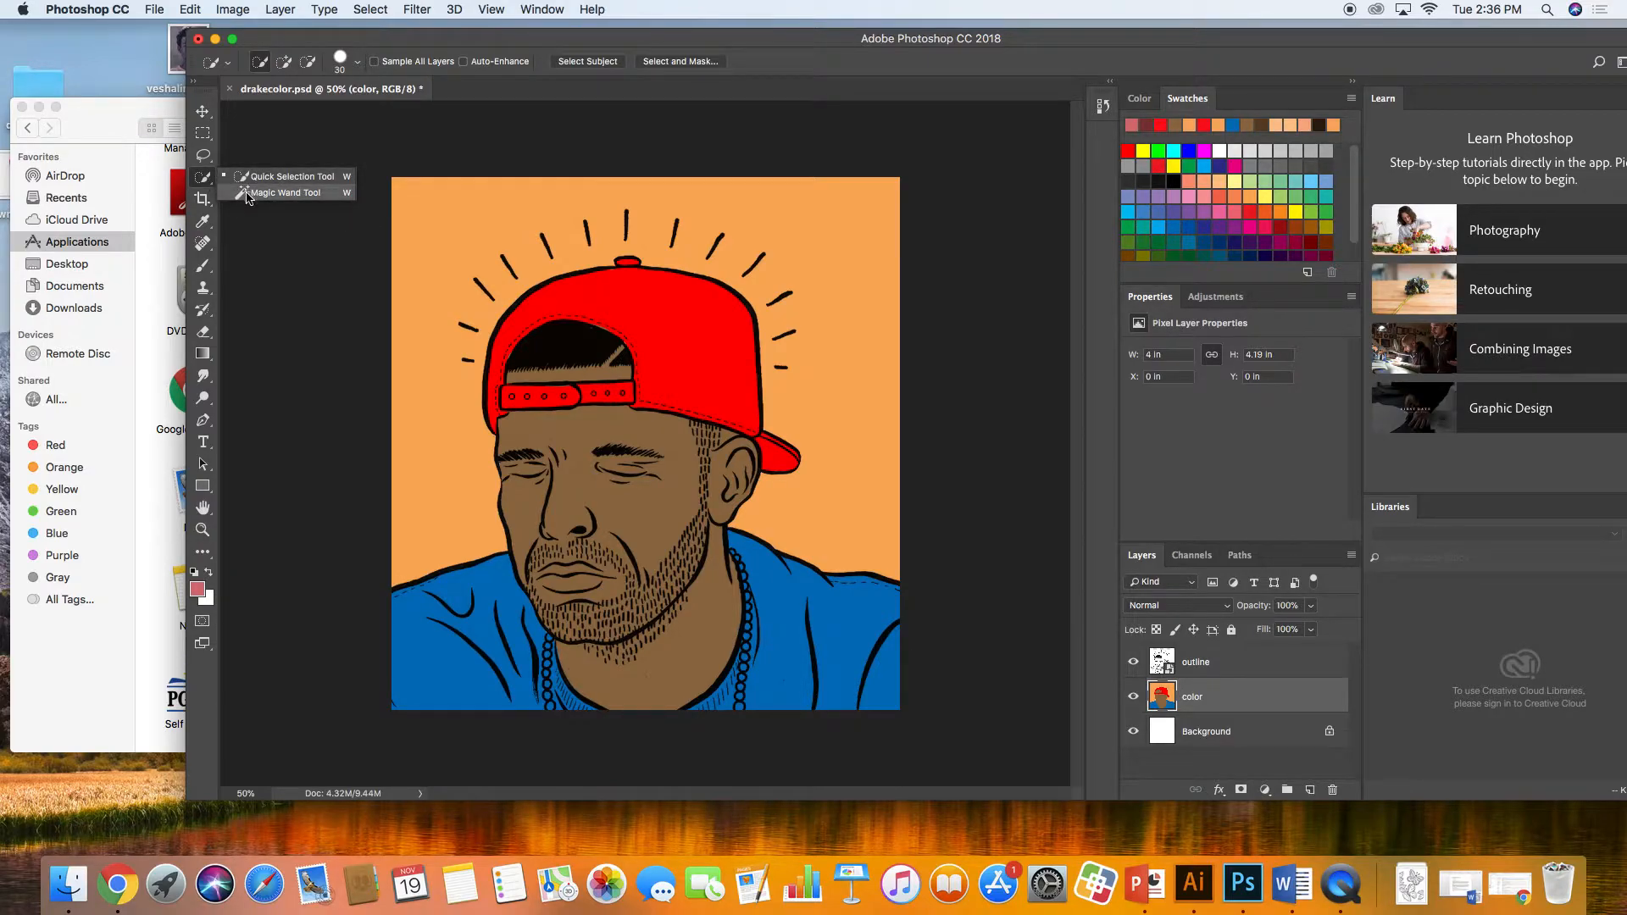
left_click(246, 194)
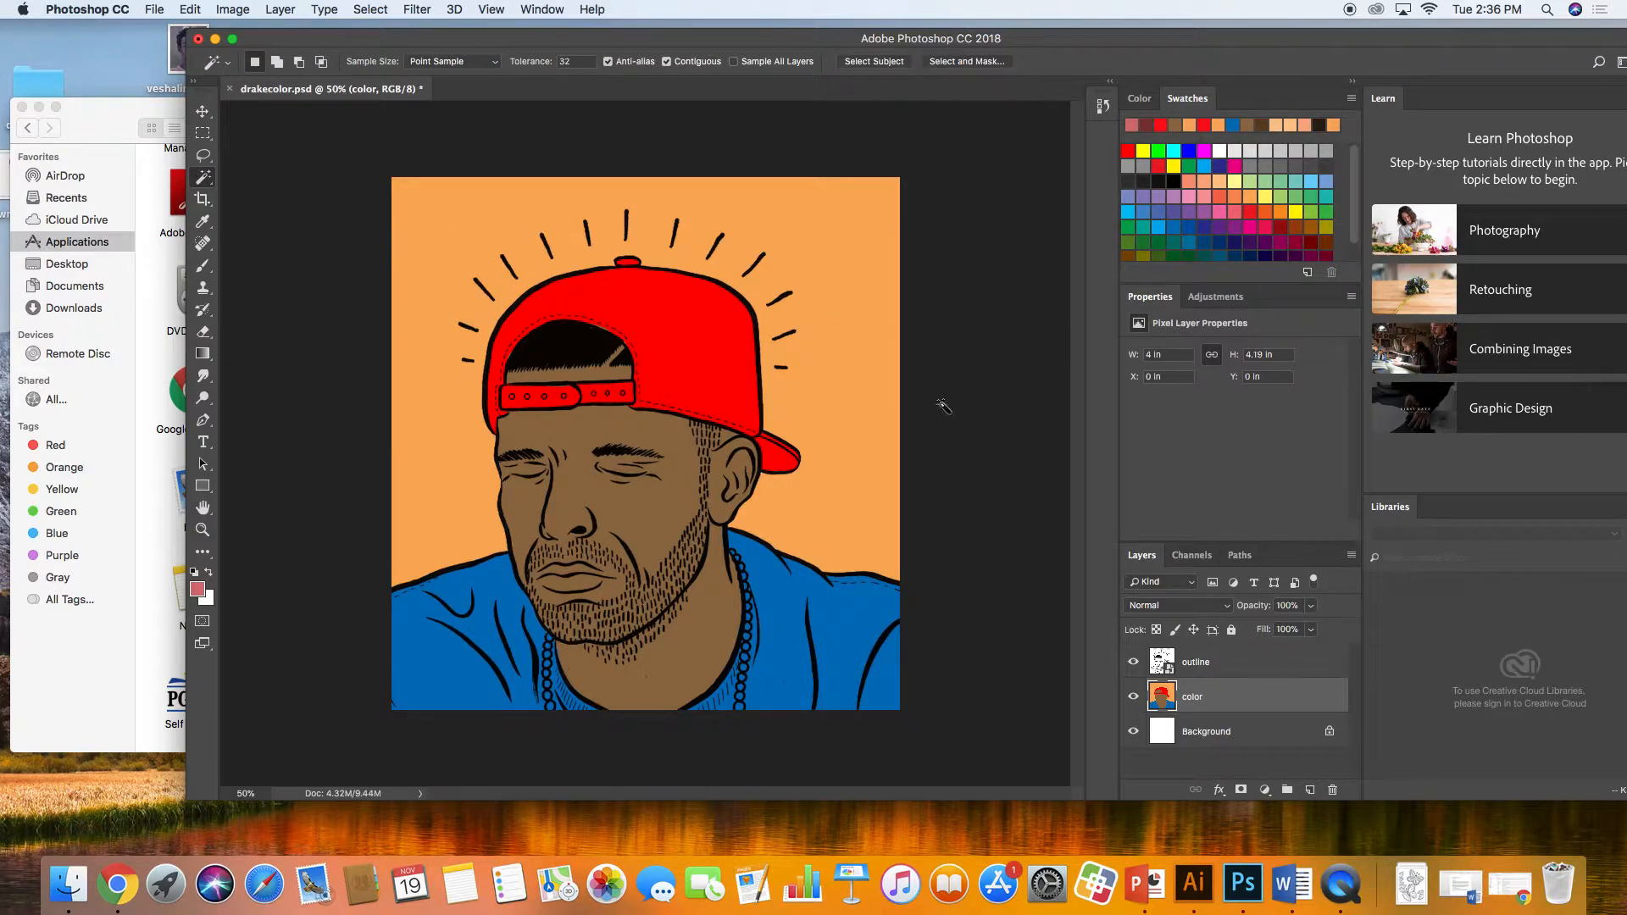
Try Magic Wand selections on the cap, the blue shirt and the orange background, and clear the selection.
left_click(719, 385)
left_click(805, 614)
left_click(424, 657)
left_click(824, 429)
key("super+d")
Select the red cap with the Magic Wand, copy it to a new layer, and toggle the color layer's visibility to check it.
left_click(700, 378)
key("super+j")
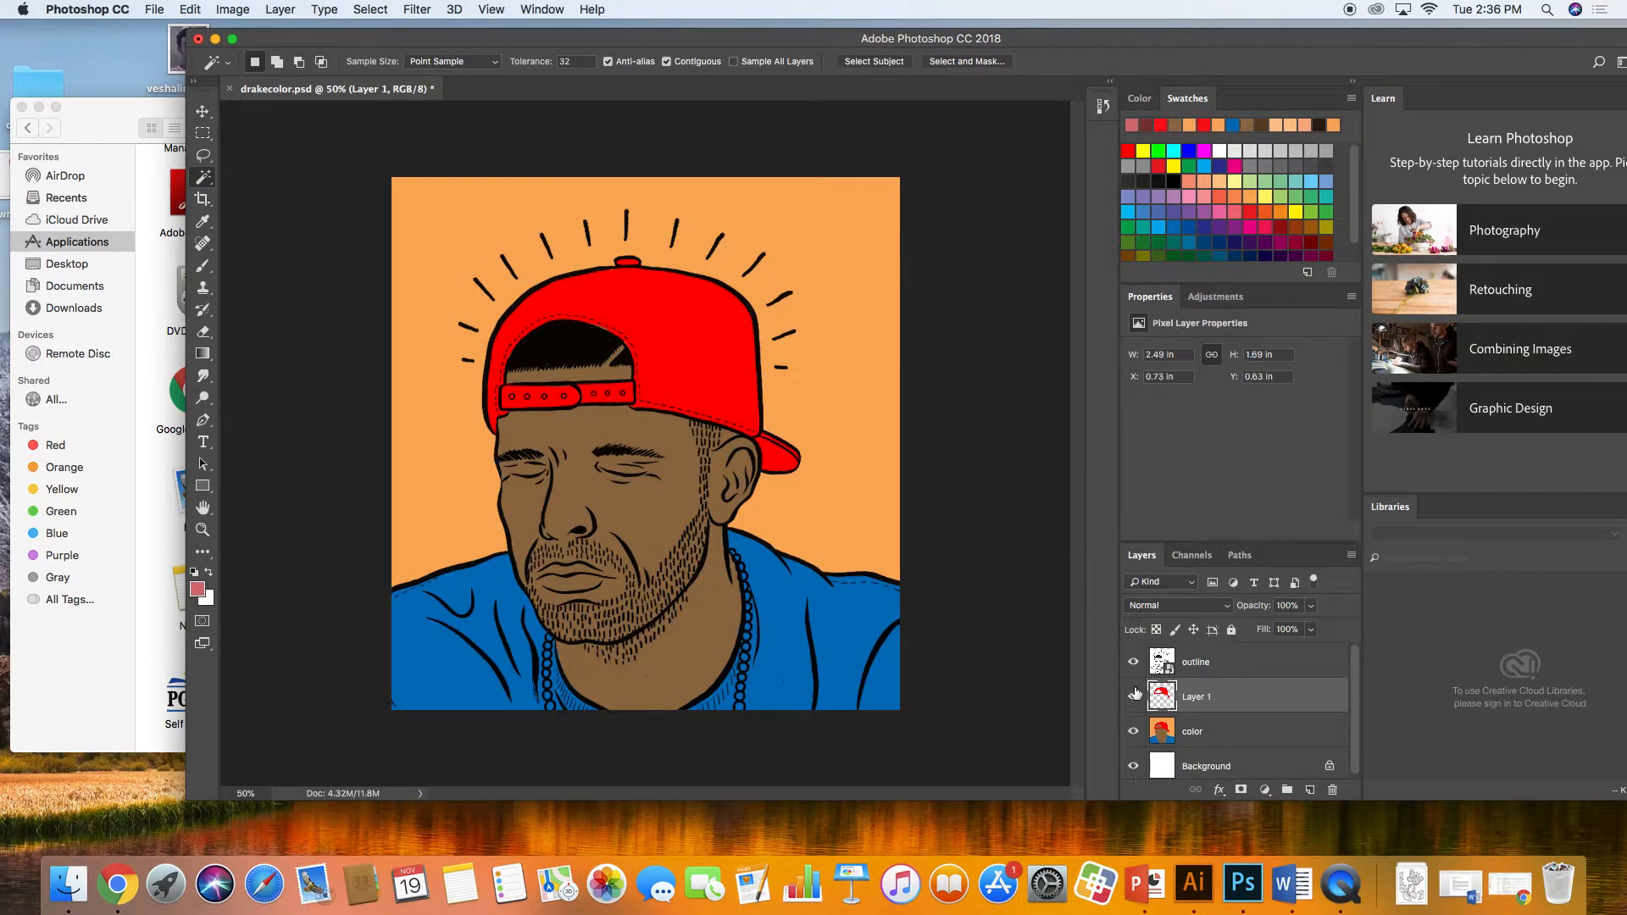
left_click(1135, 731)
left_click(1137, 733)
left_click(1137, 733)
left_click(1137, 733)
left_click(1136, 733)
left_click(1134, 731)
Rename the cap's new layer as red hat.
key("BackSpace")
type("red hat")
key("Return")
Try selecting the orange background with the Magic Wand while the red hat layer is active.
left_click(185, 9)
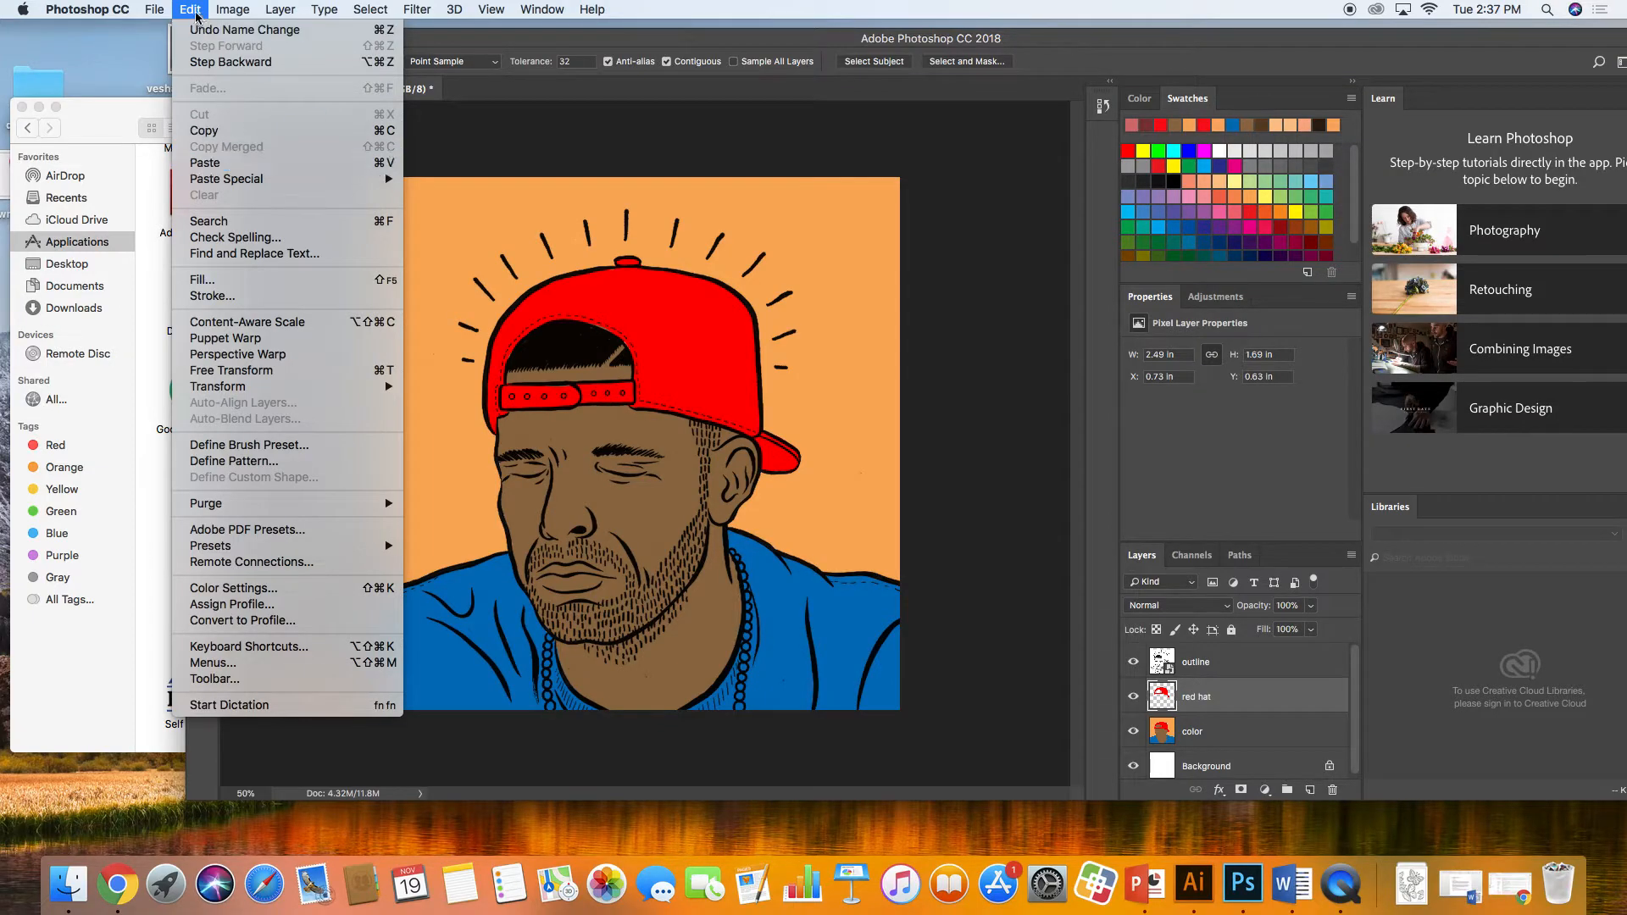
left_click(879, 436)
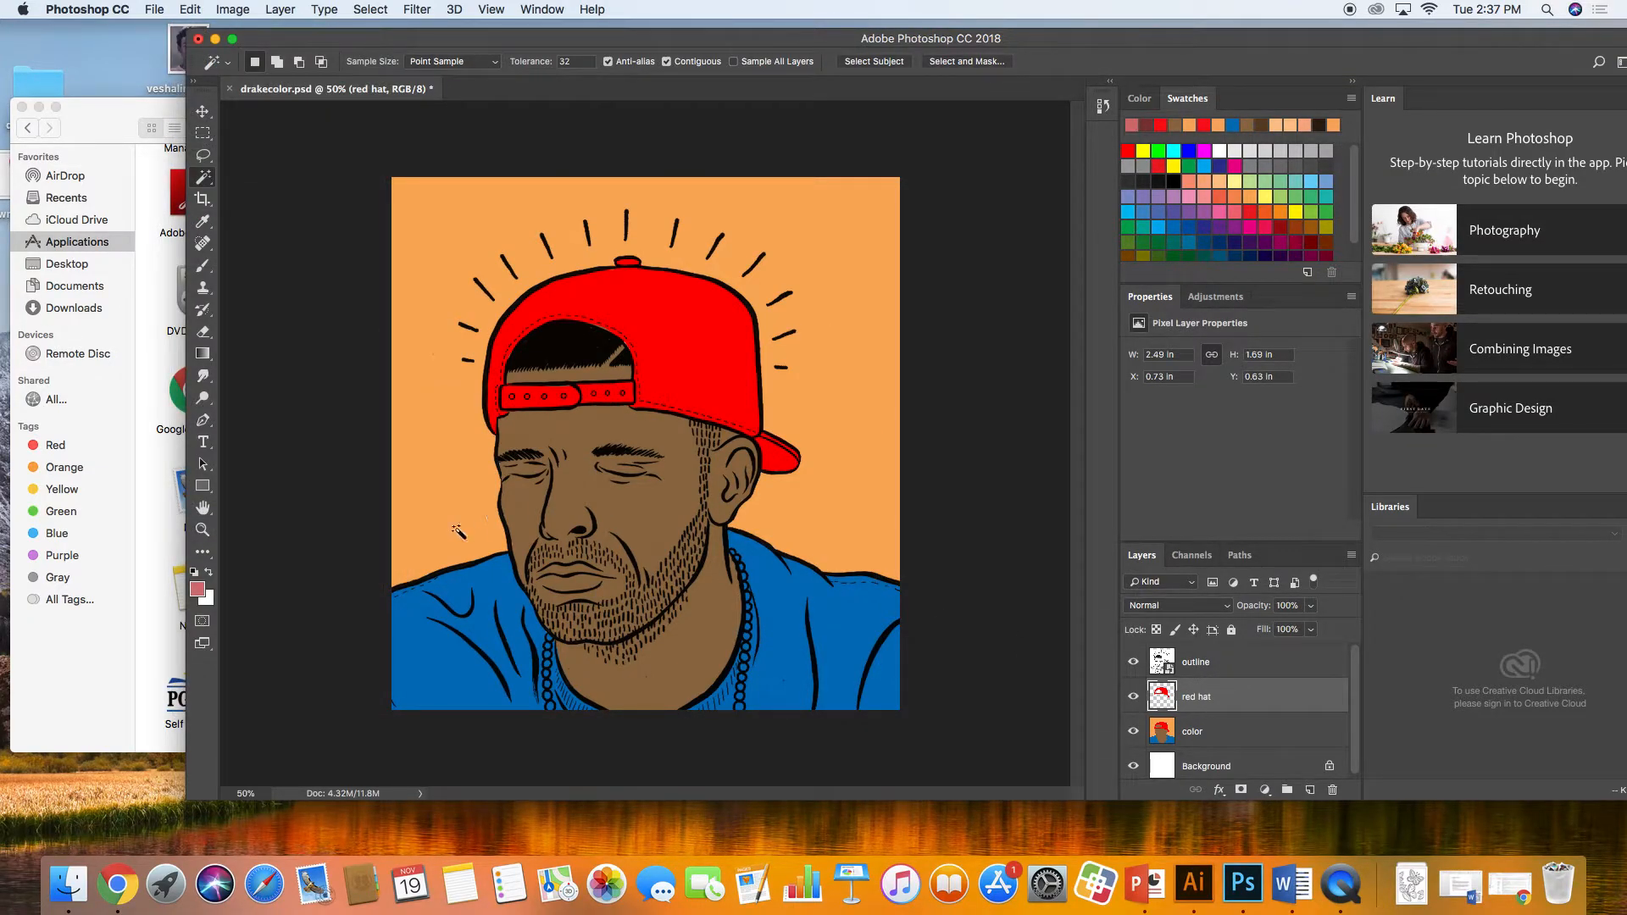
left_click(820, 365)
left_click(1220, 734)
key("super+d")
left_click(1191, 708)
left_click(1192, 730)
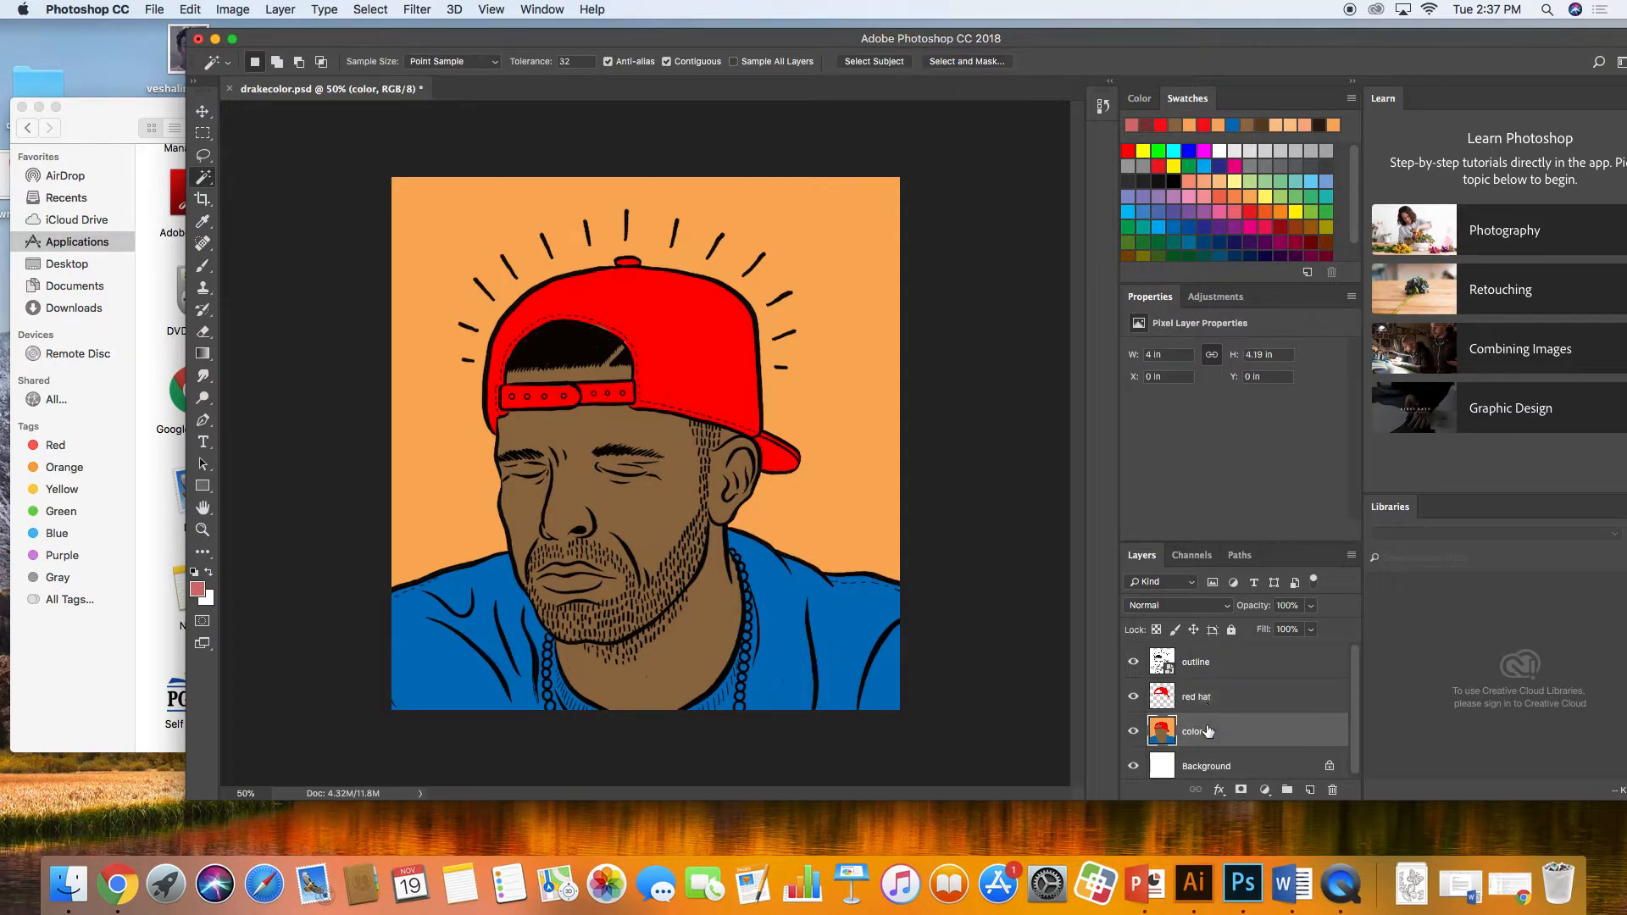
left_click(1207, 705)
left_click(1173, 703, "super")
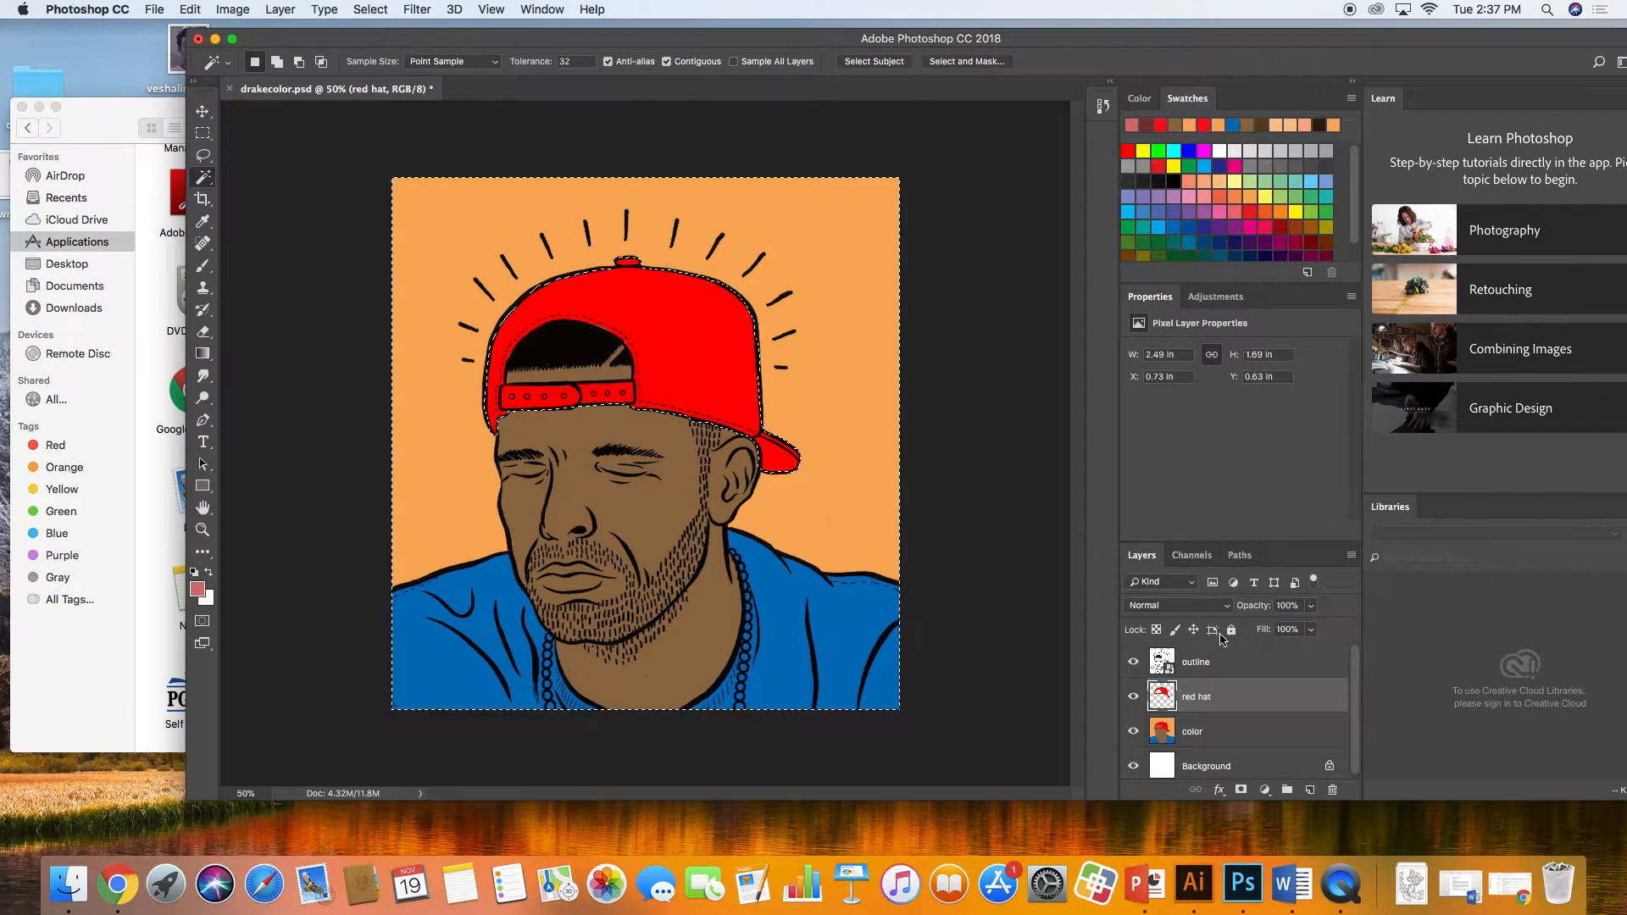
Copy the orange background area from the color layer to a new layer and name it orange background.
left_click(1195, 732)
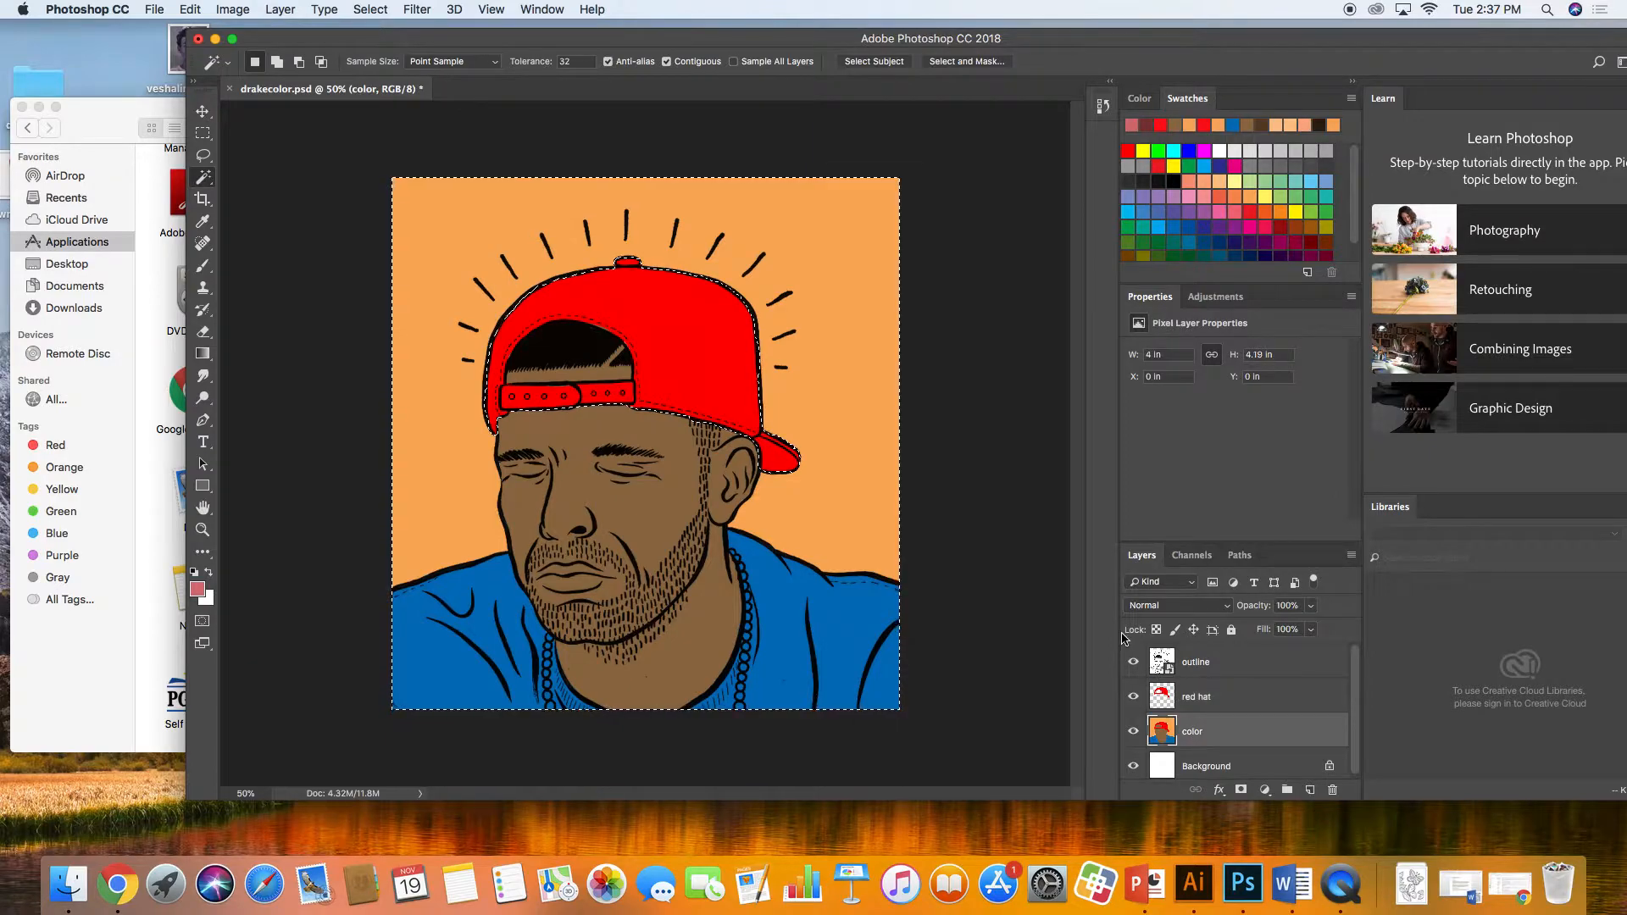
left_click(842, 384)
key("super+j")
double_click(1203, 731)
type("orange background")
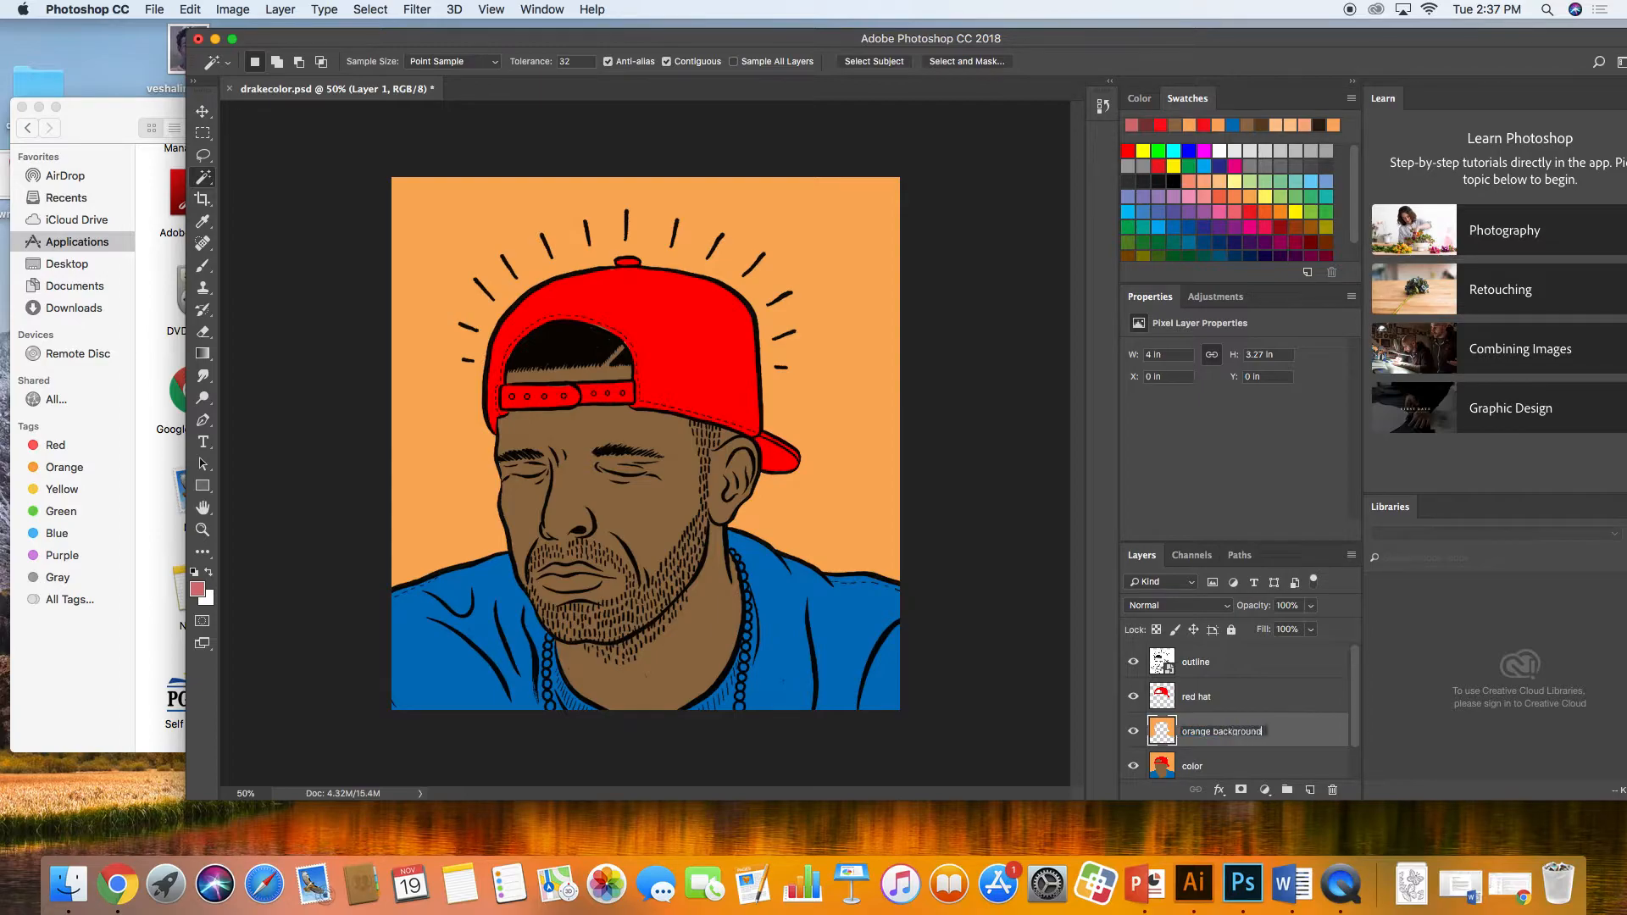
key("Return")
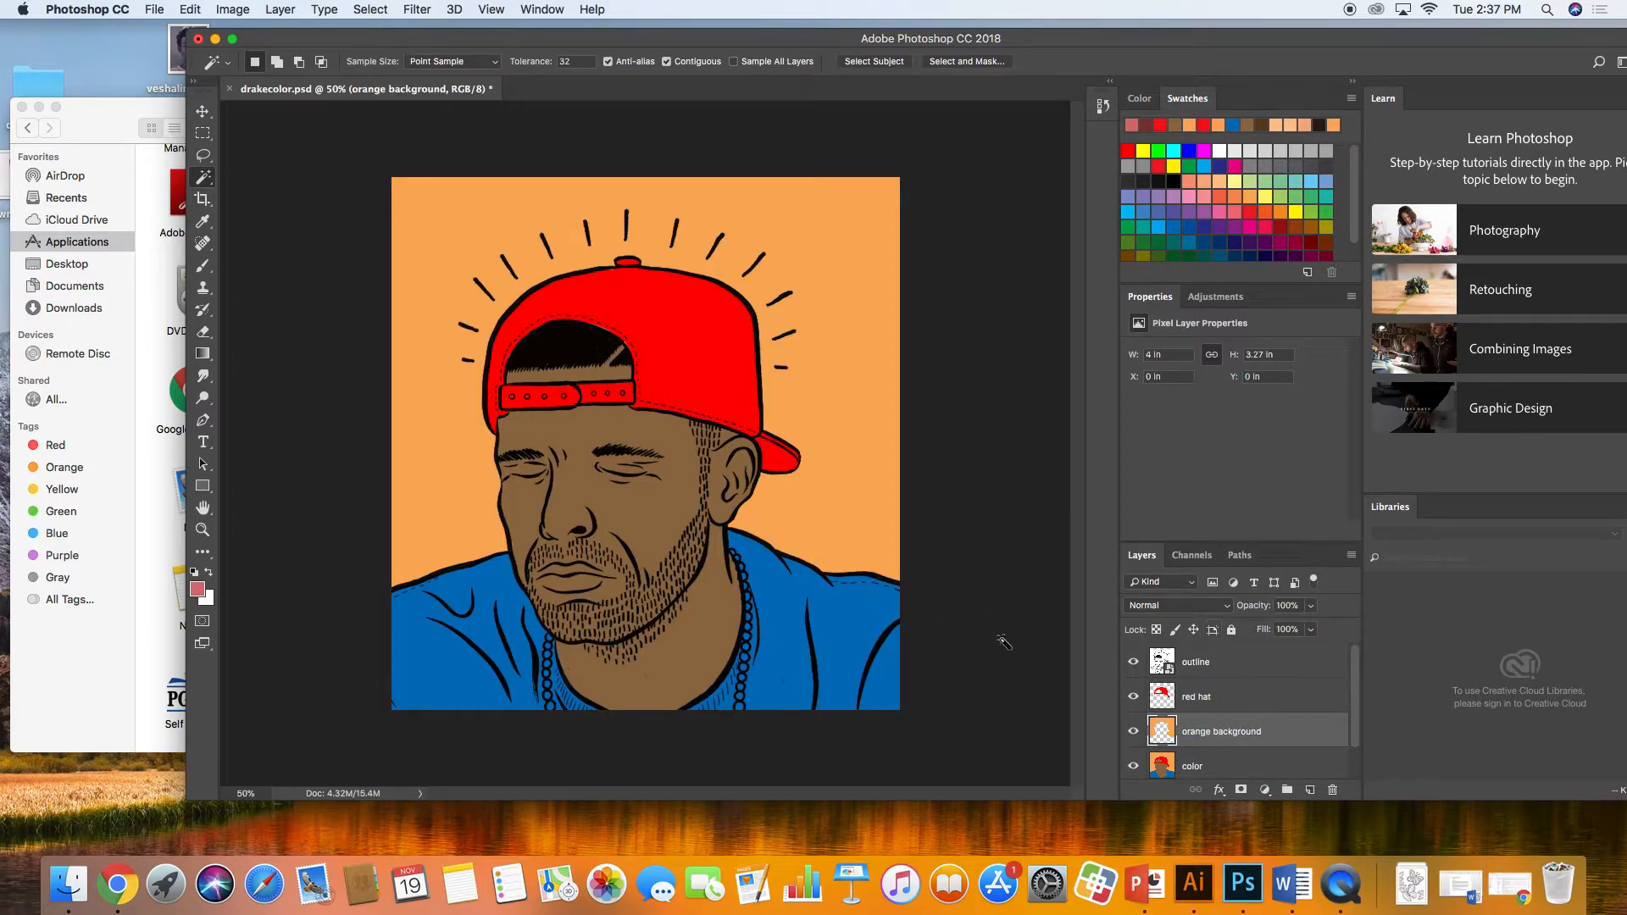
On the color layer, select both halves of the blue shirt together with the Magic Wand.
left_click_drag(1358, 674, 1362, 714)
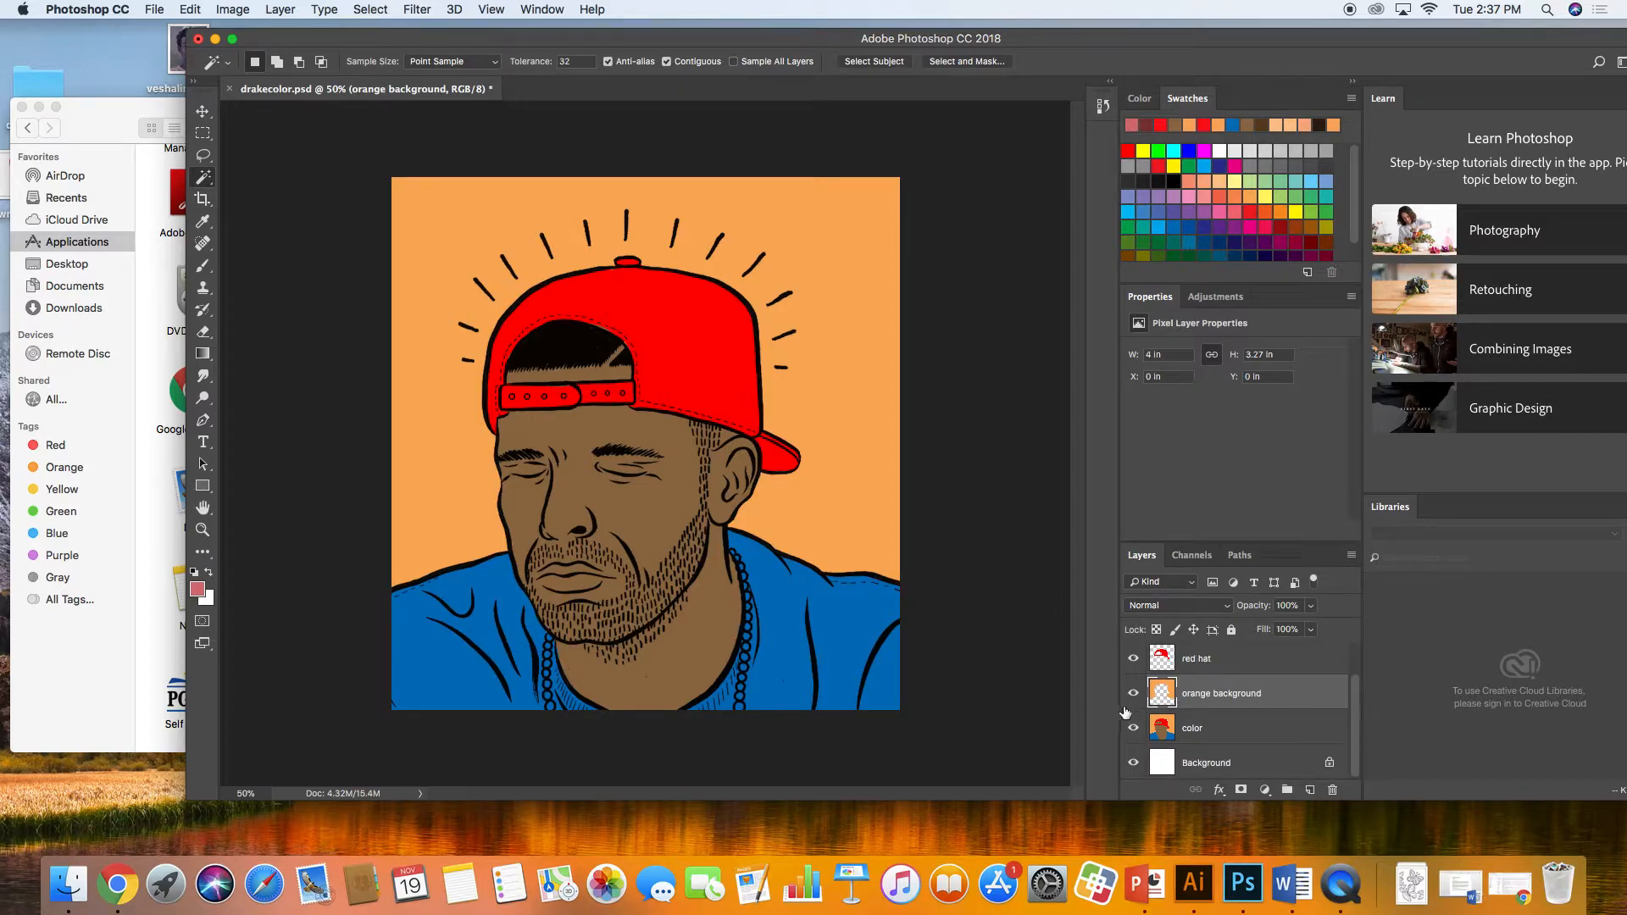
left_click(1208, 729)
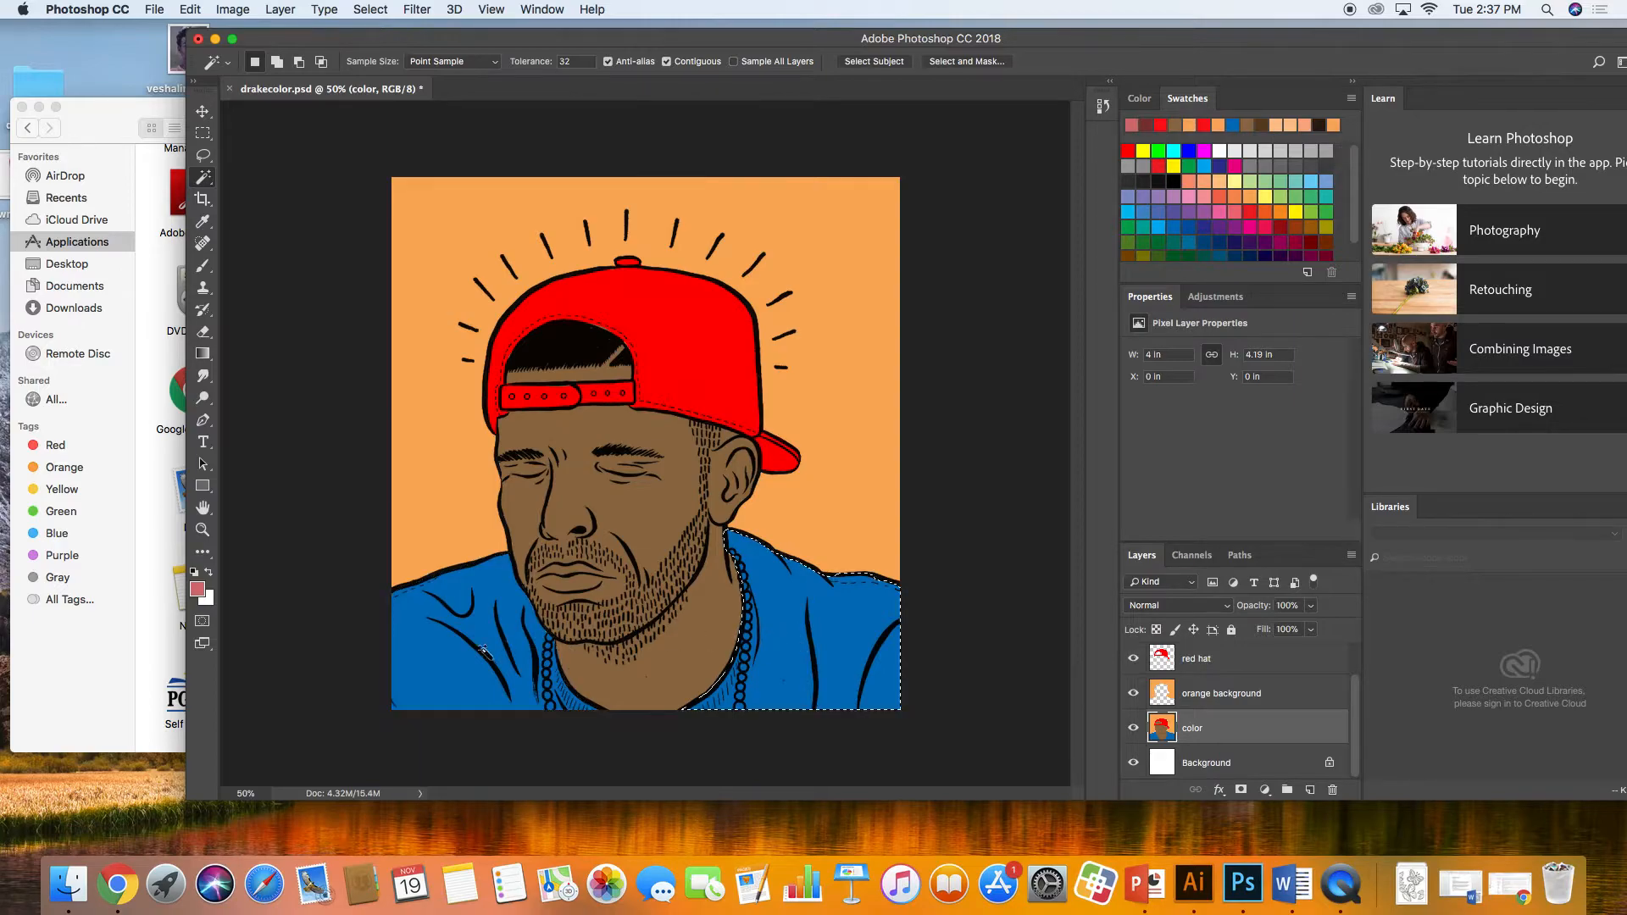
left_click(547, 648)
left_click(527, 657)
left_click(851, 648, "shift")
left_click(807, 641)
key("shift")
left_click(479, 653, "shift")
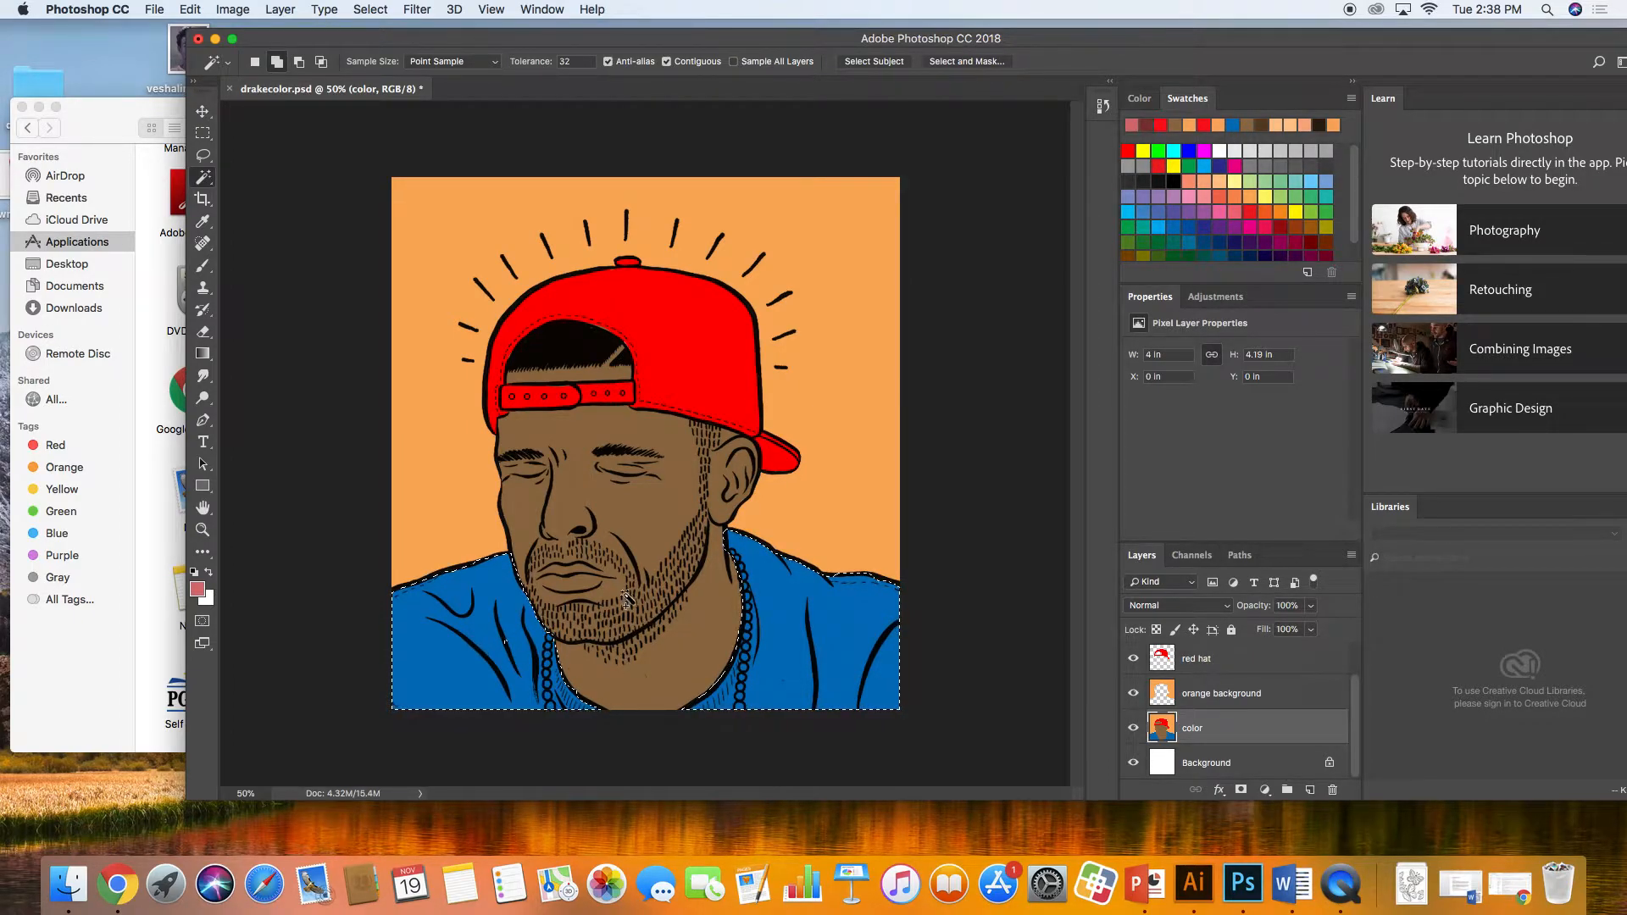
Reselect both halves of the blue shirt and add the red cap to the selection.
left_click(774, 627)
left_click(817, 636, "shift")
left_click(479, 648, "shift")
left_click(702, 338, "shift")
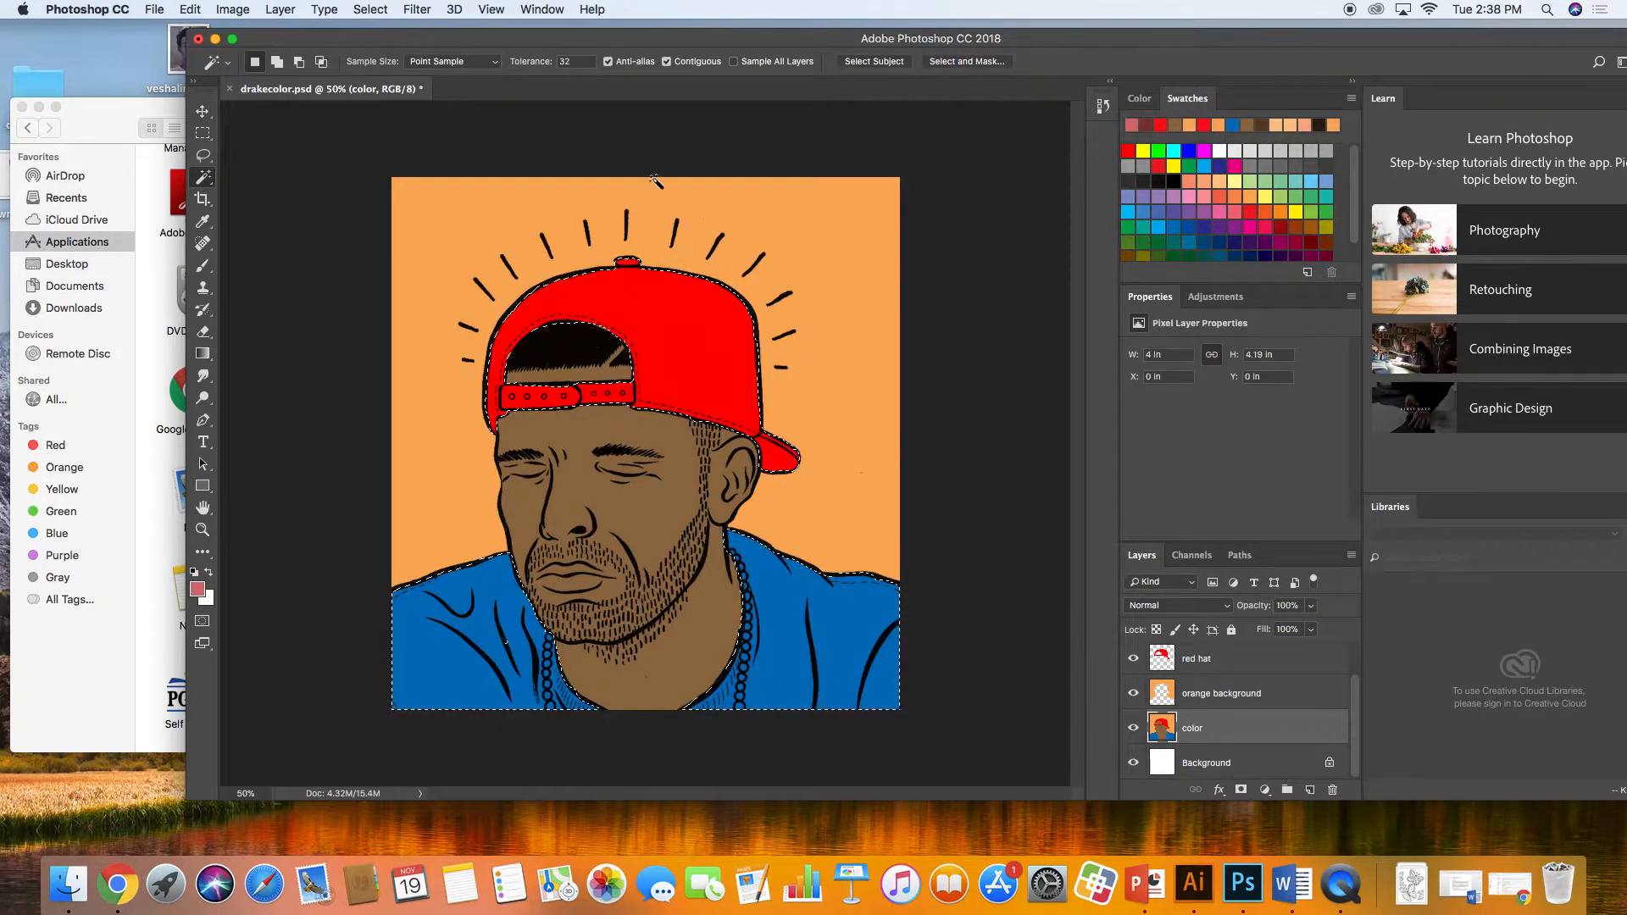
Display the document's history of editing steps.
left_click(543, 10)
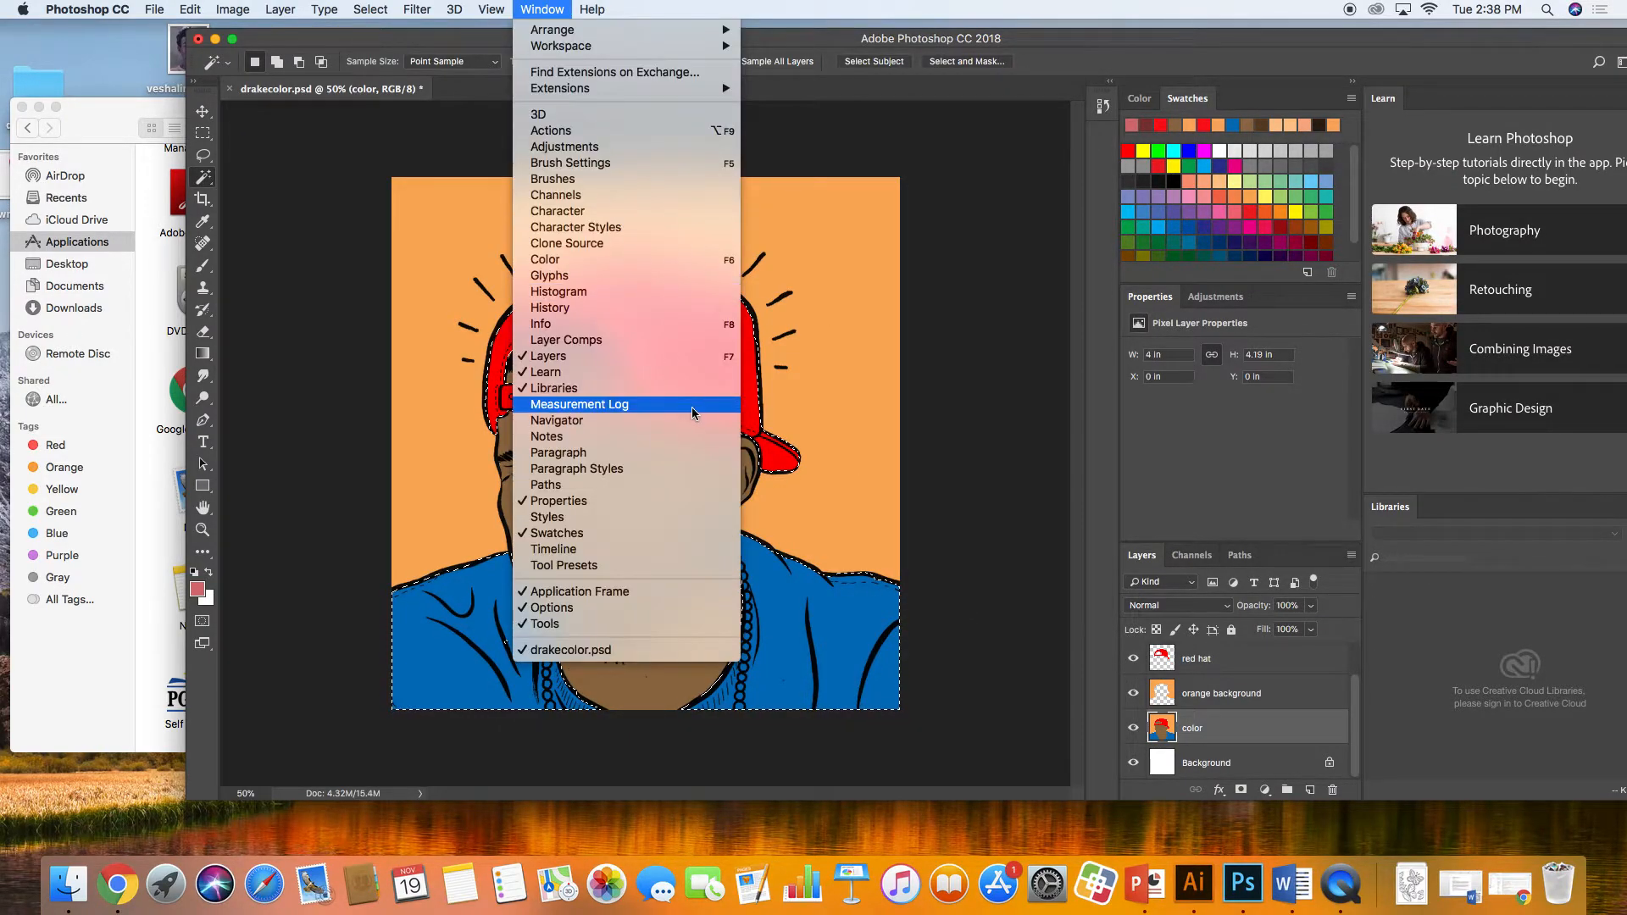
left_click(684, 309)
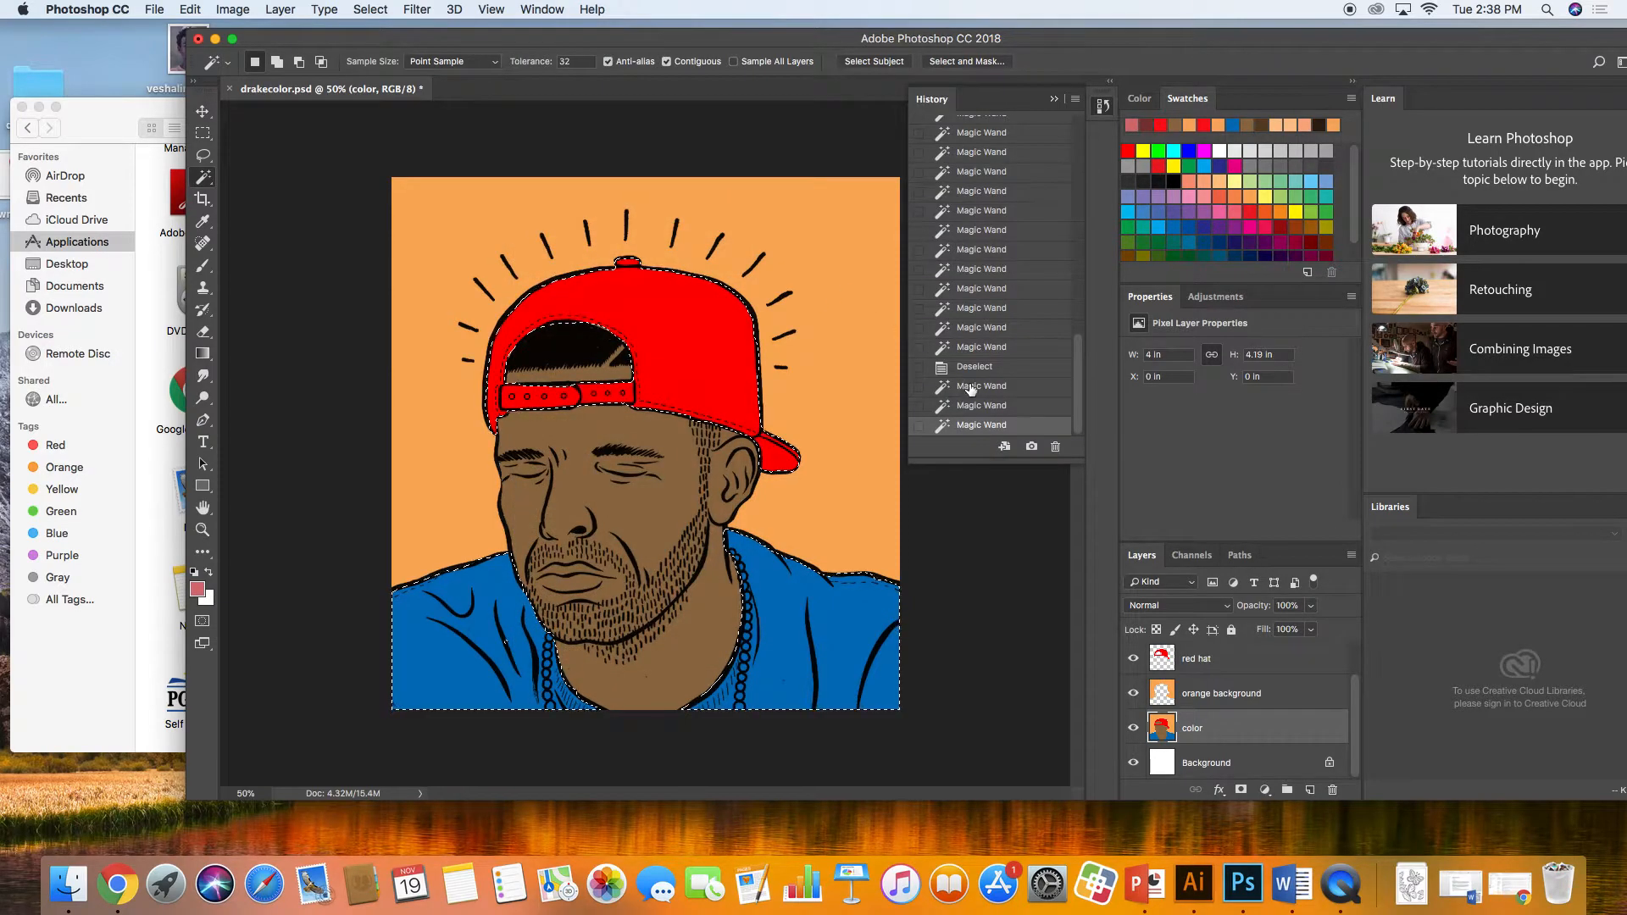
Remove the red cap from the selection and reselect both halves of the blue shirt on the color layer with the Magic Wand.
key("super+z")
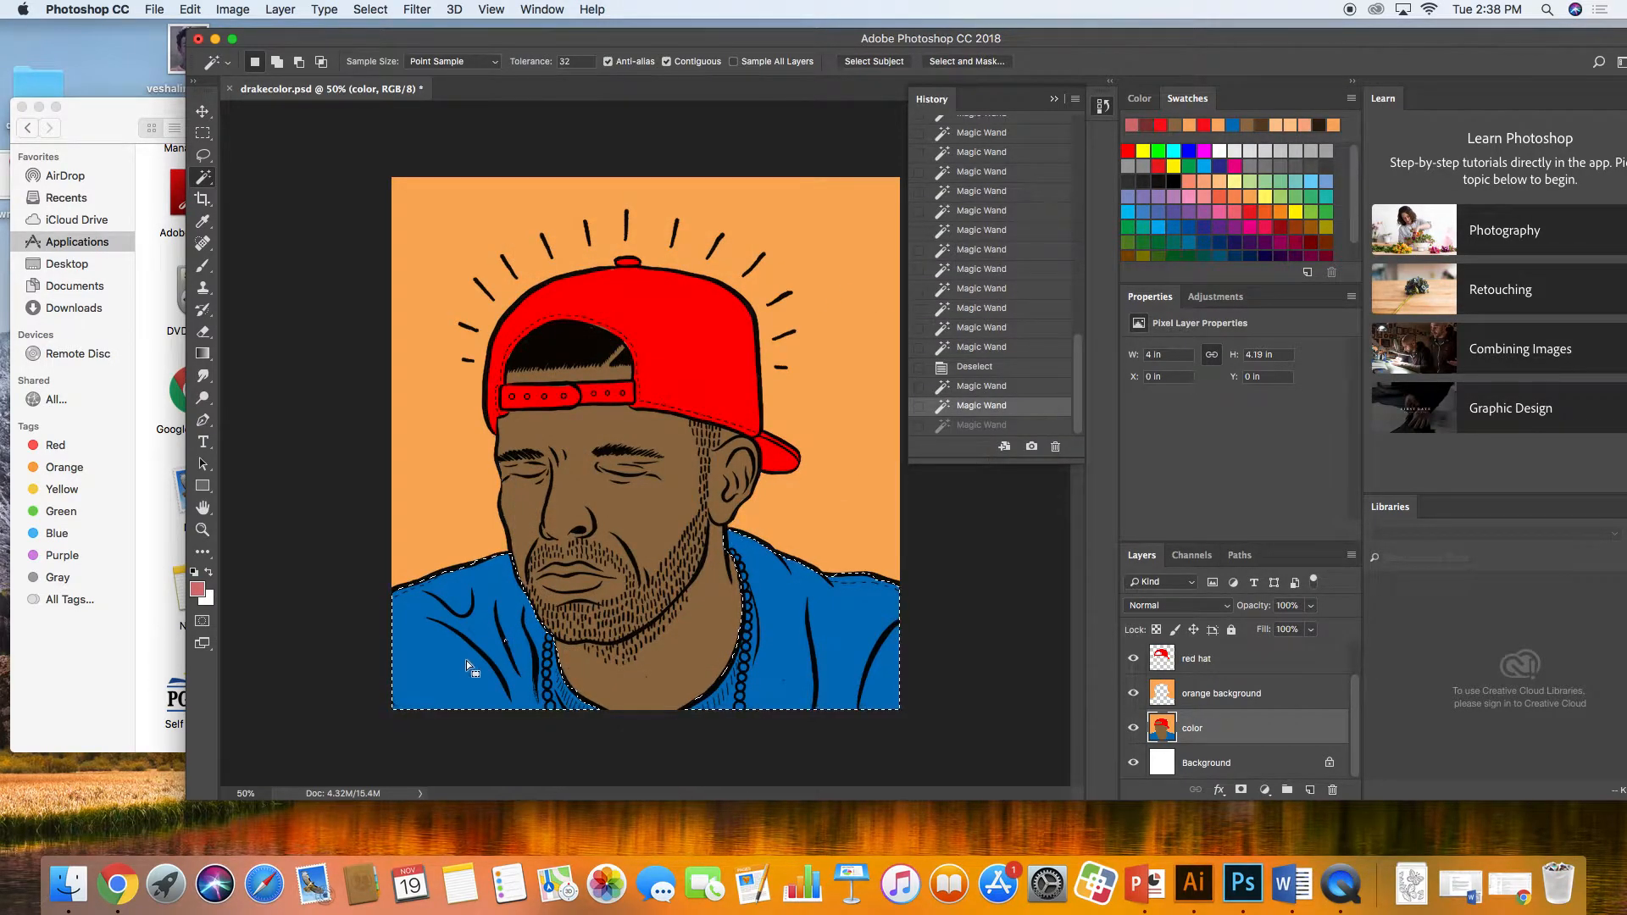
key("super+d")
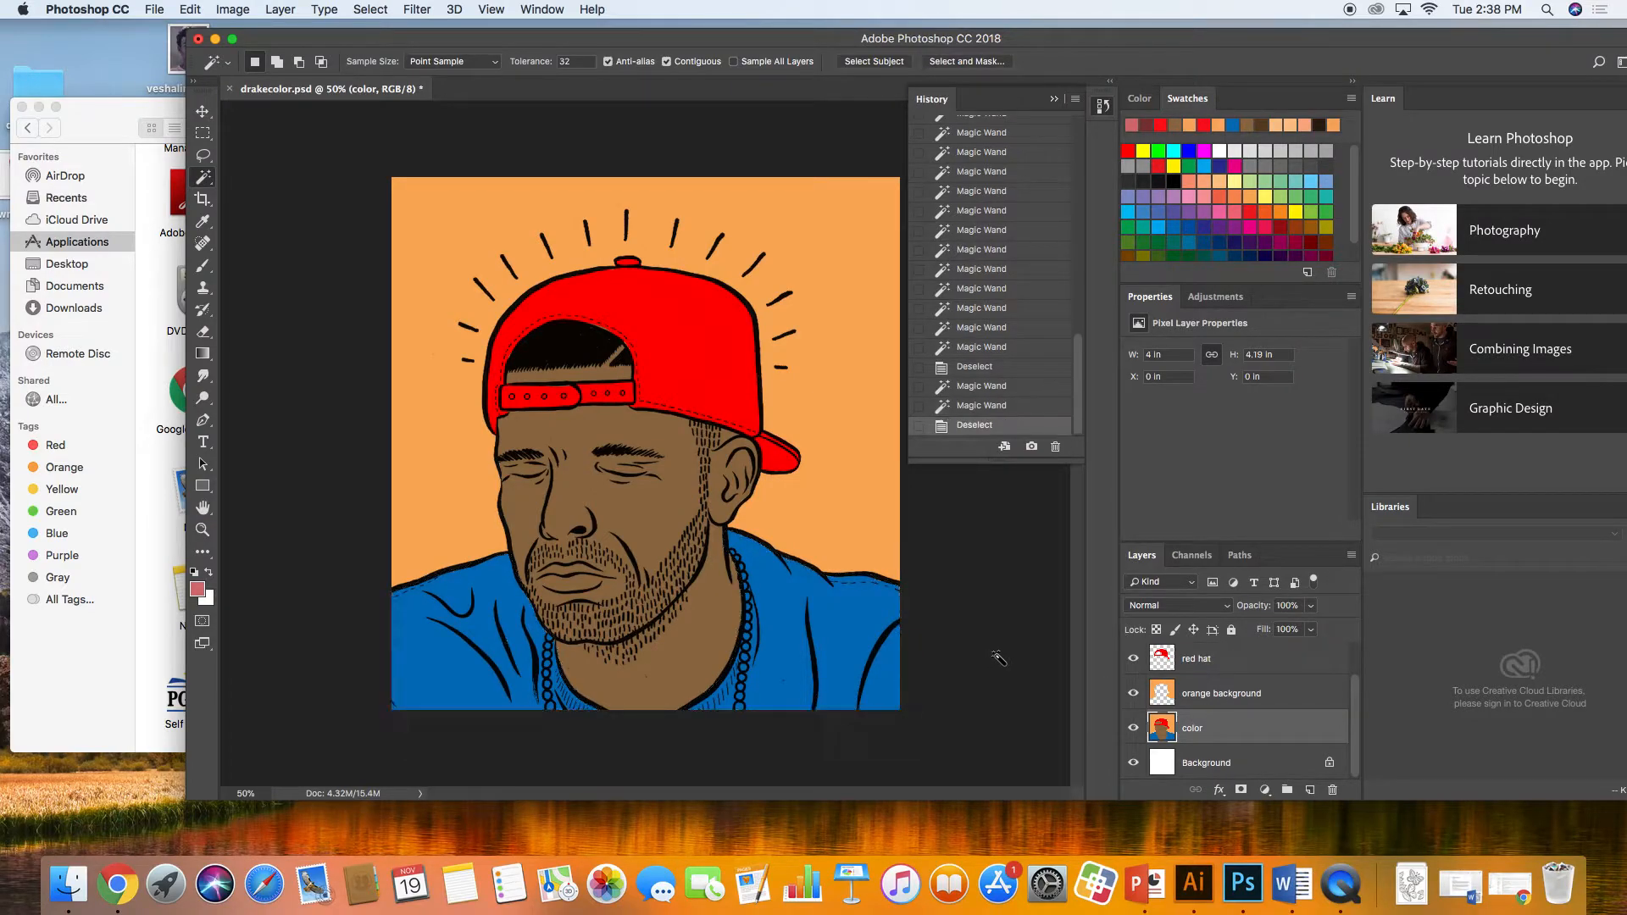
left_click(845, 657)
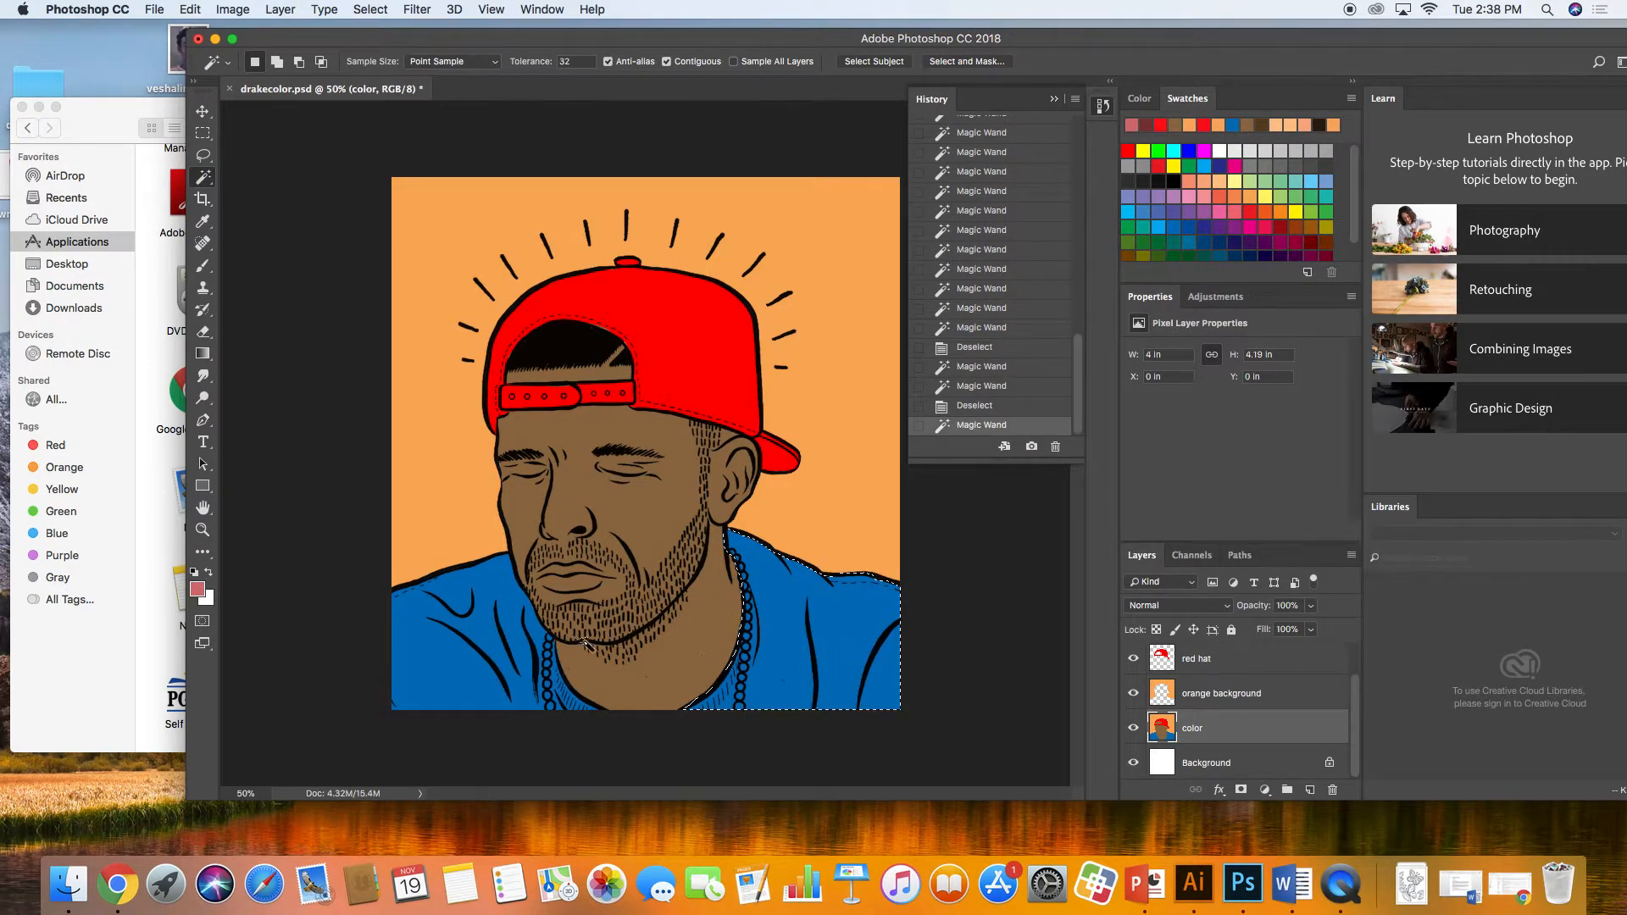
left_click(465, 657, "shift")
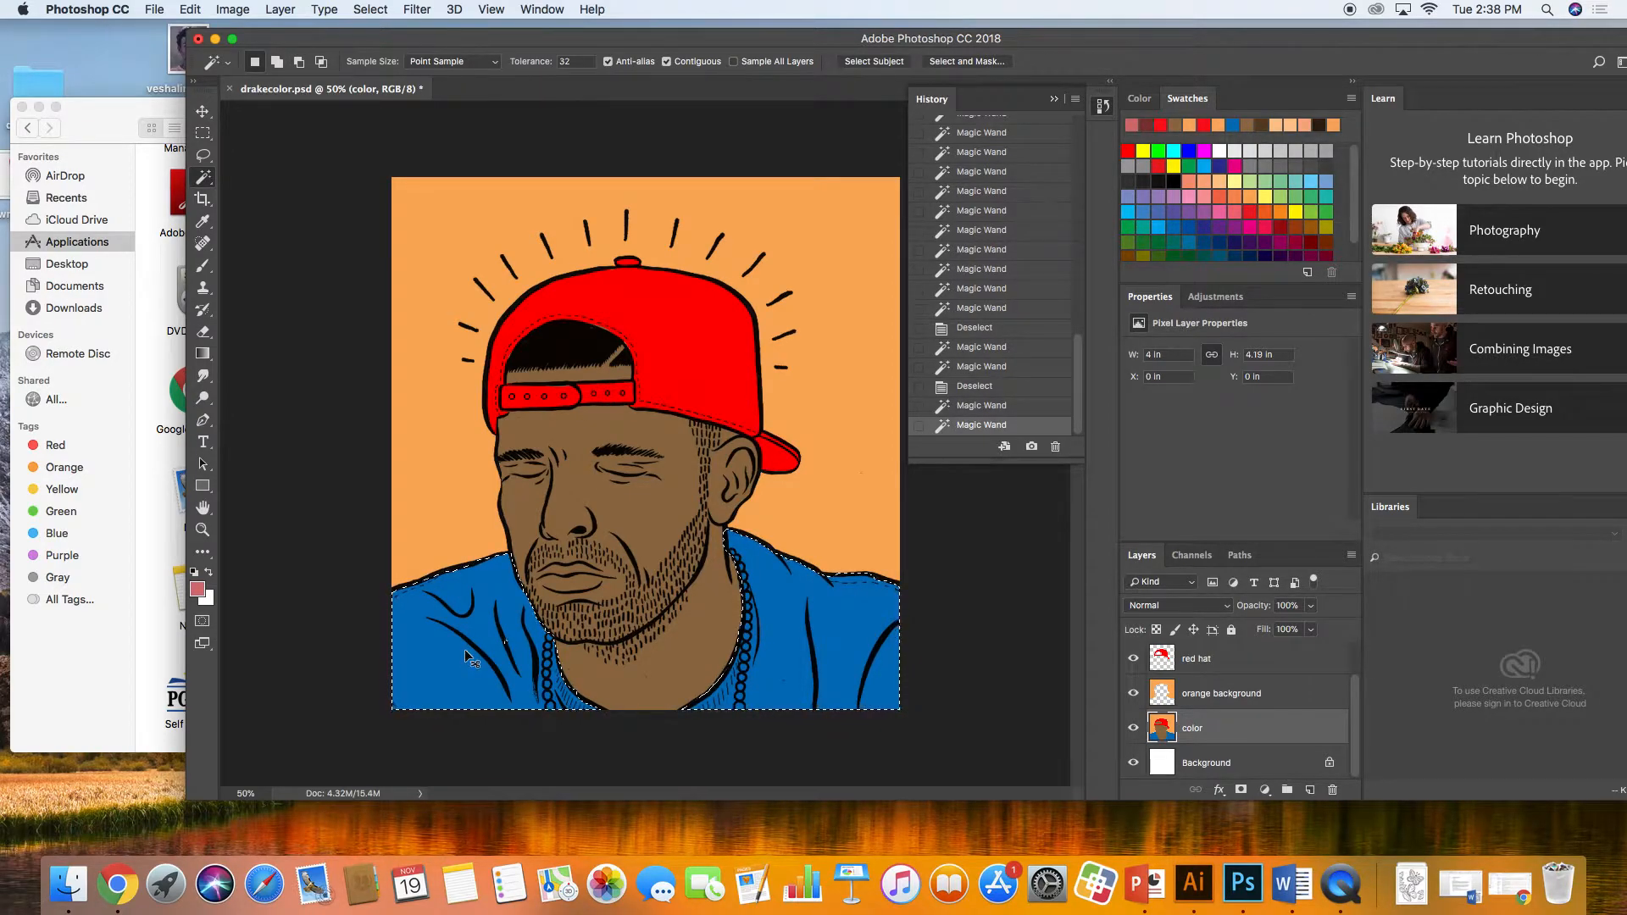
Copy the selected blue shirt to a new layer and name it blueshirt.
key("super+c")
key("super+v")
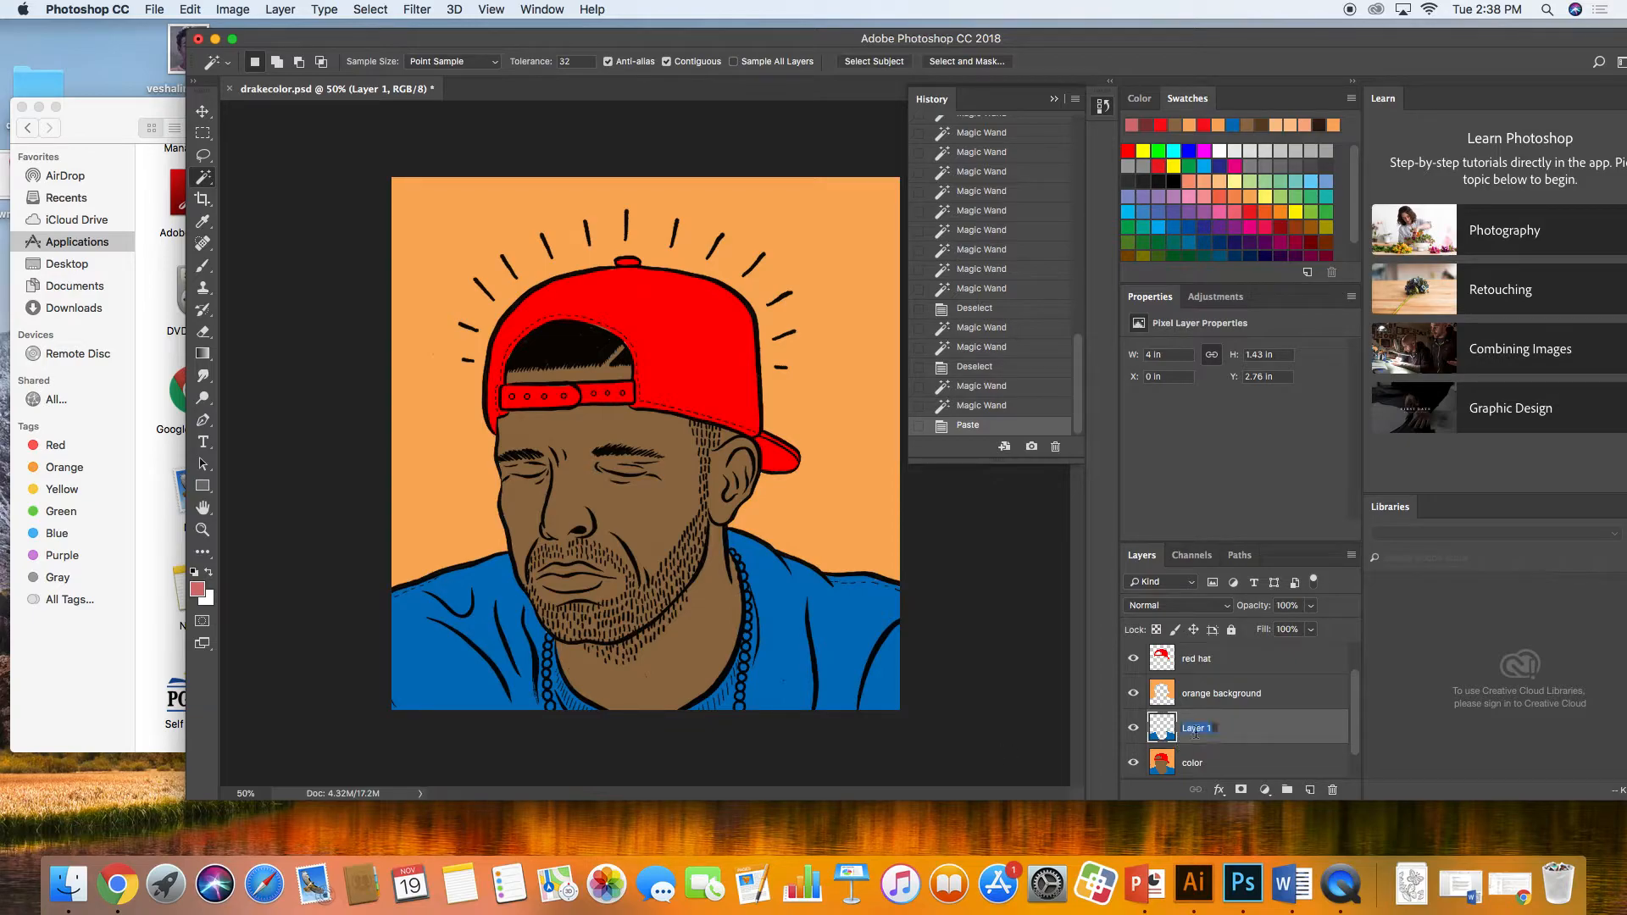
type("blueshirt")
key("Return")
On the red hat layer, sample the cap's red with the Brush and darken the foreground color to 7c1b1b.
scroll(1317, 682, "up", 2)
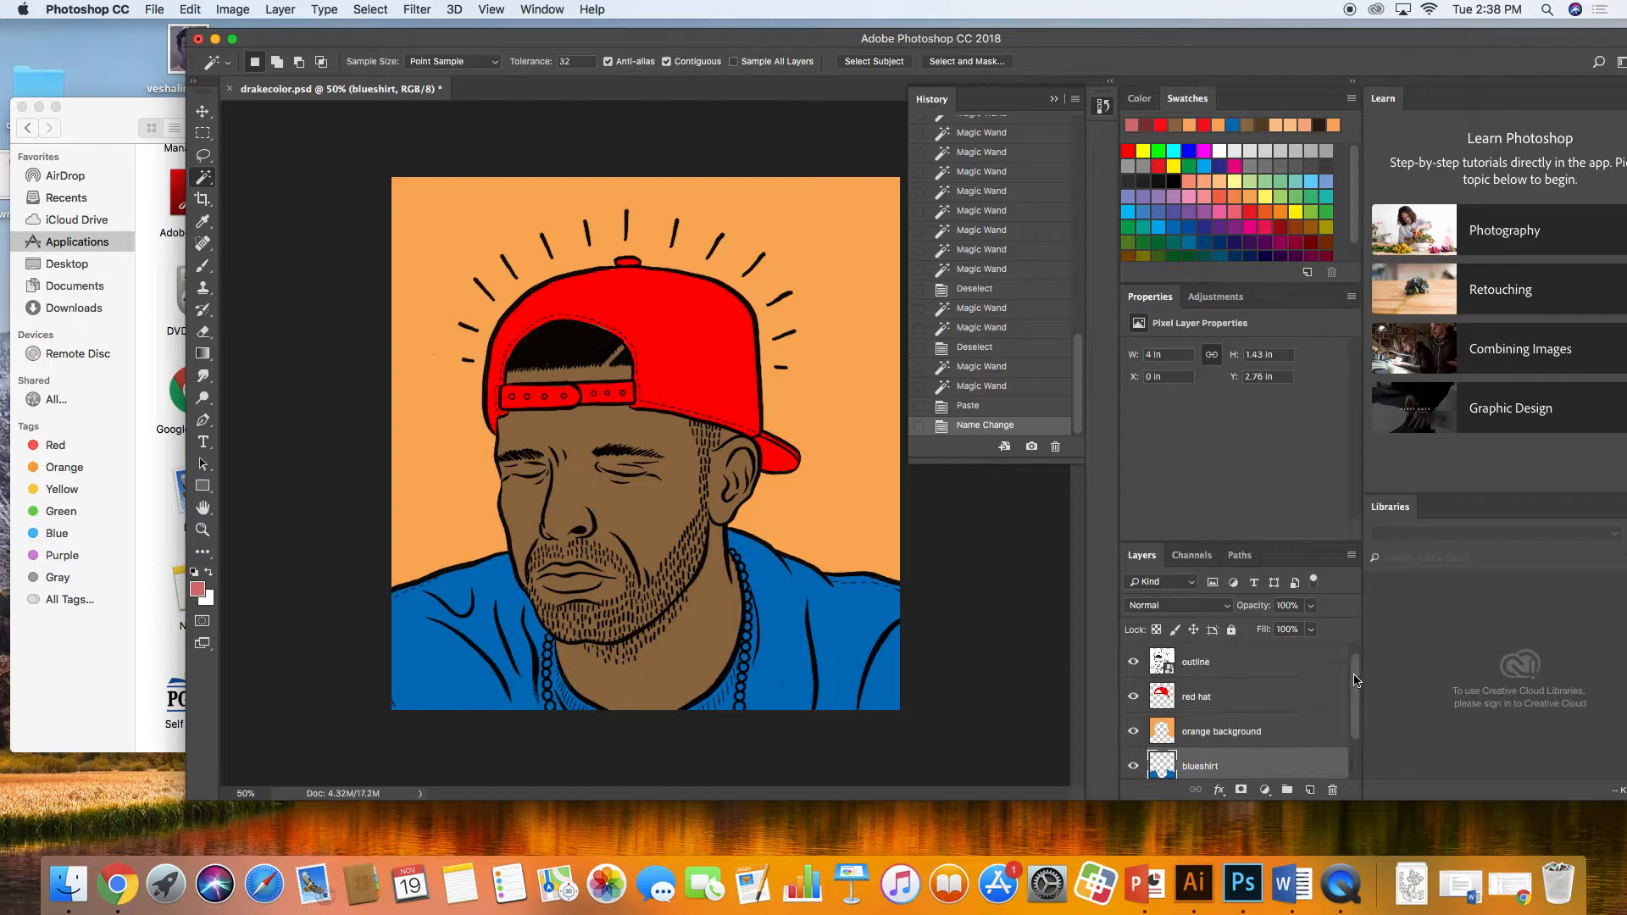
left_click(1267, 703)
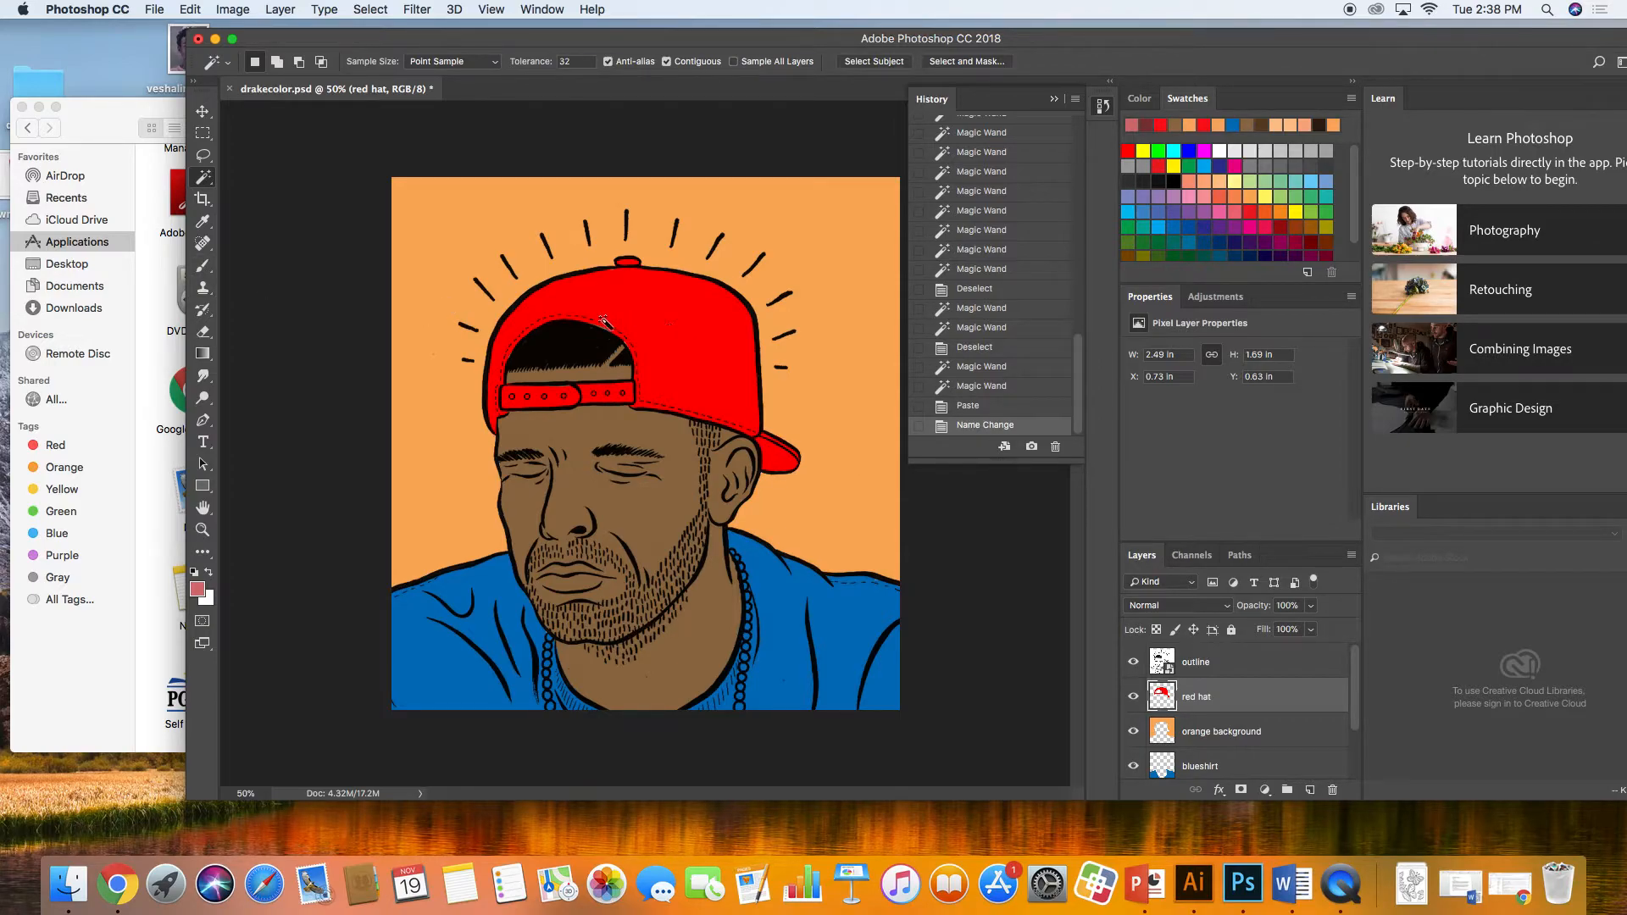
left_click(204, 266)
left_click(692, 325, "alt")
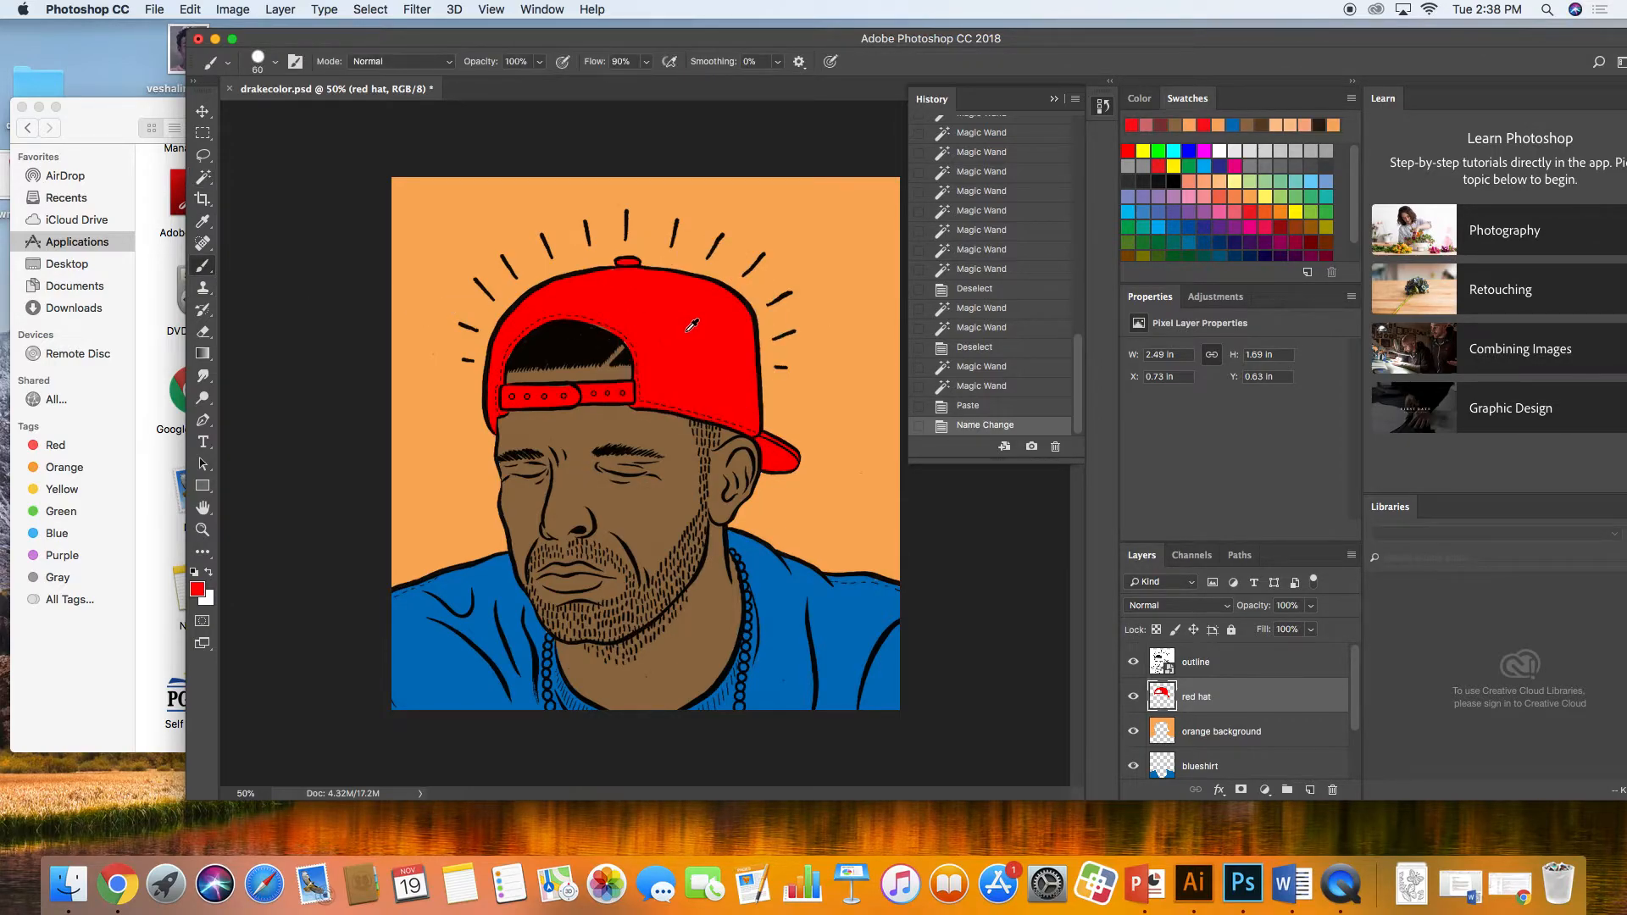
left_click(197, 589)
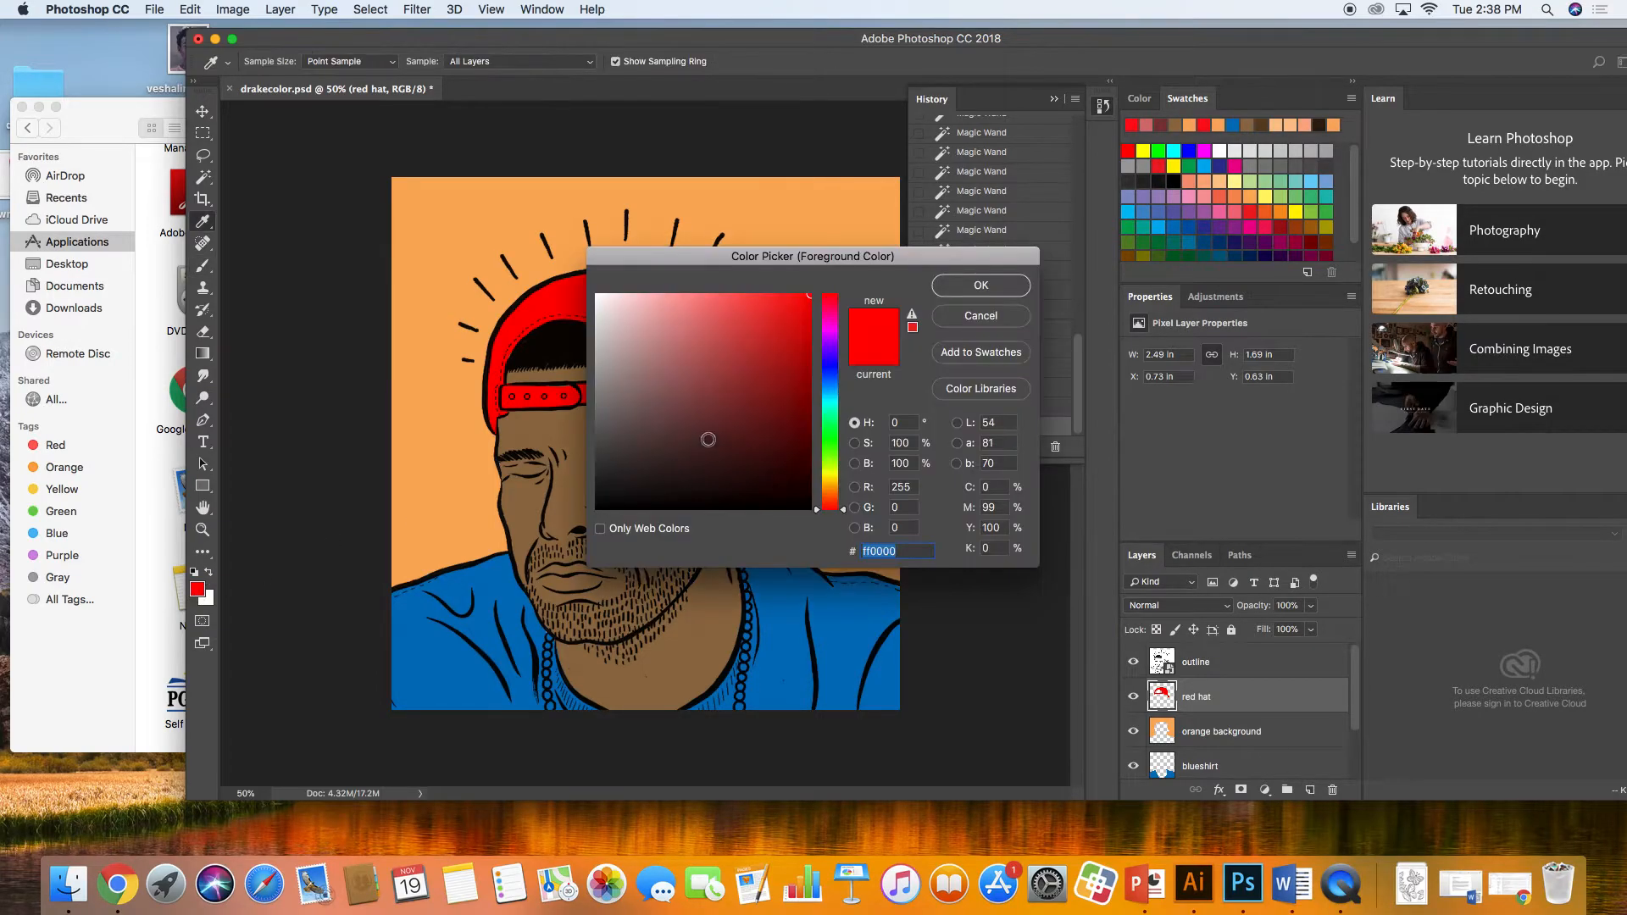
left_click(763, 406)
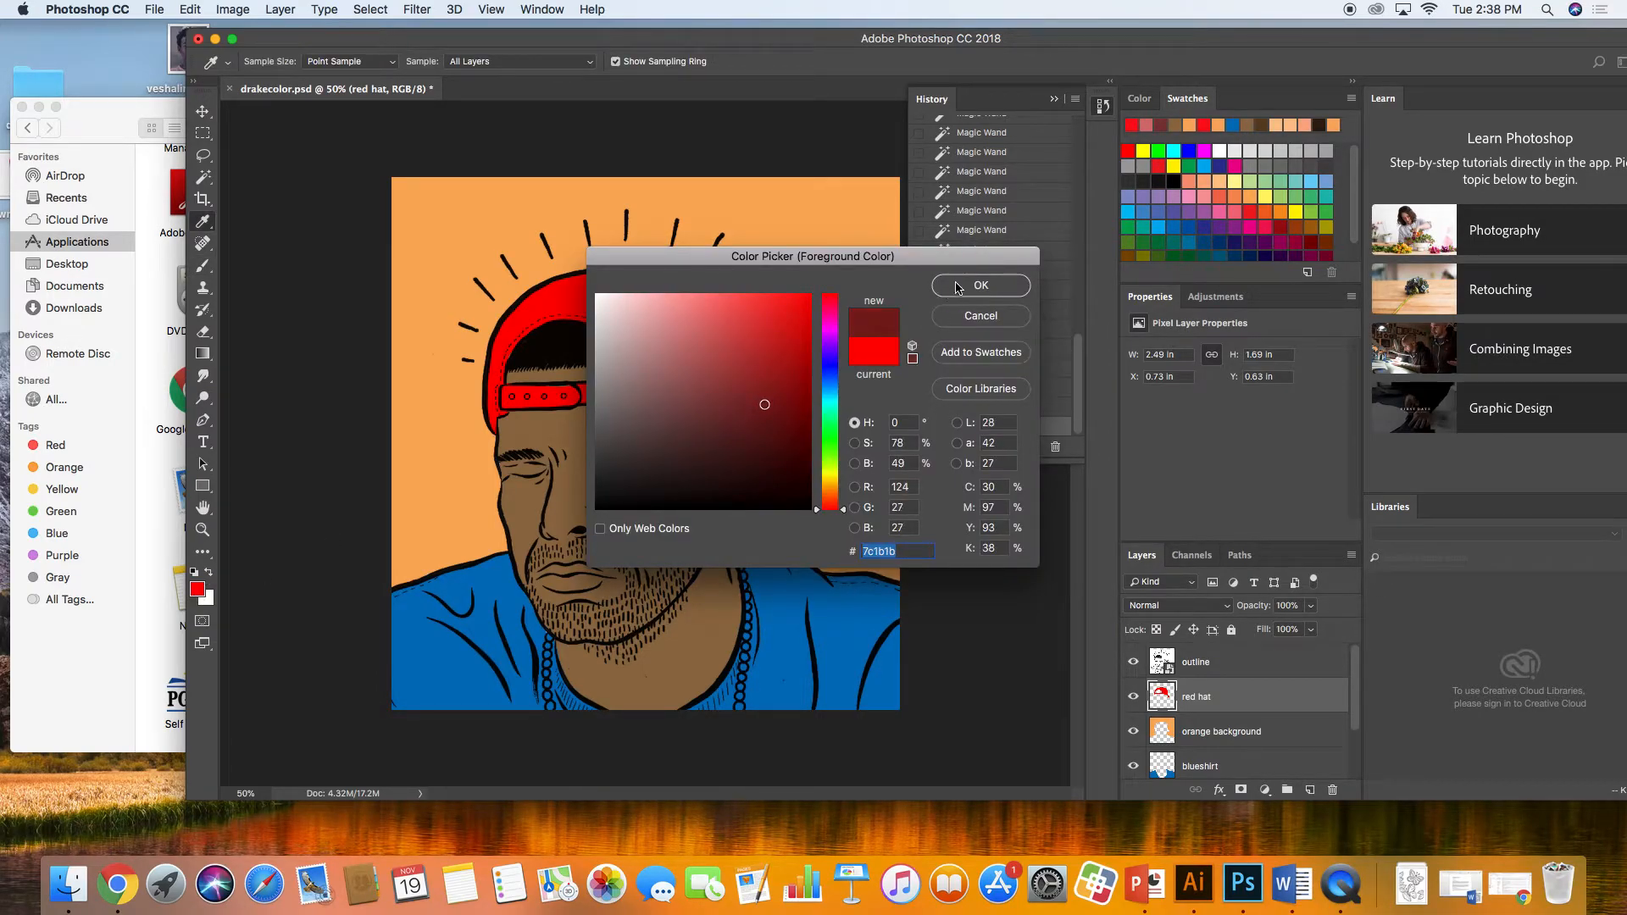
left_click(958, 288)
Try a dark red brush stroke along the cap's edge directly on the red hat layer and undo it.
left_click_drag(716, 287, 757, 397)
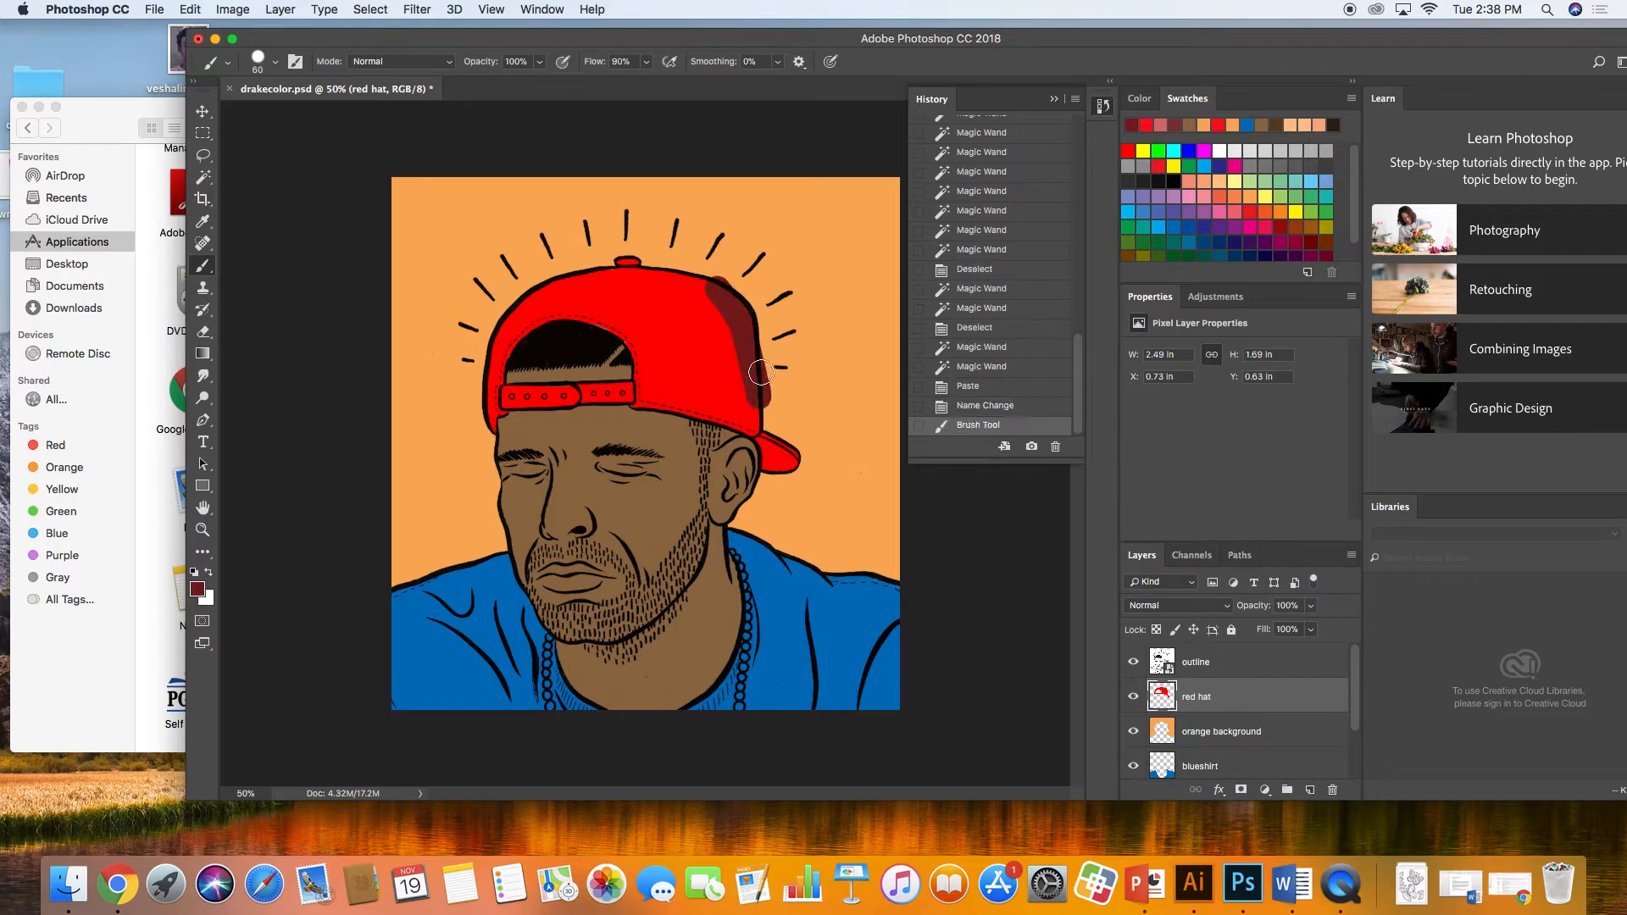
key("super+z")
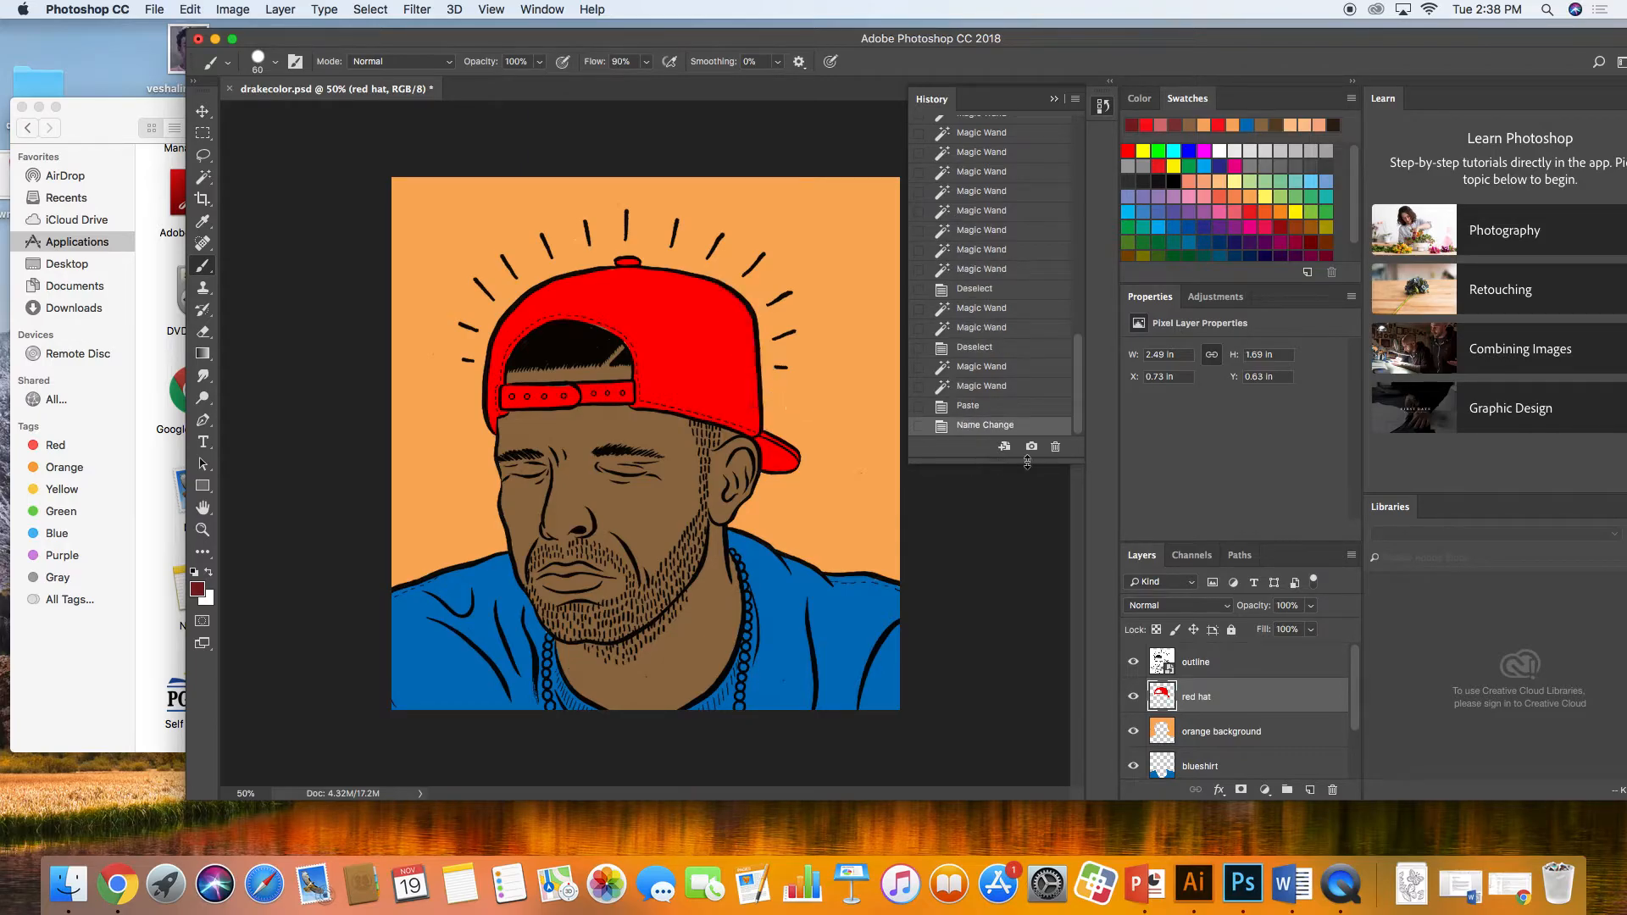
Add a new layer above red hat and clip it to the red hat layer.
right_click(1232, 697)
left_click(1204, 691)
left_click(1308, 788)
right_click(1214, 696)
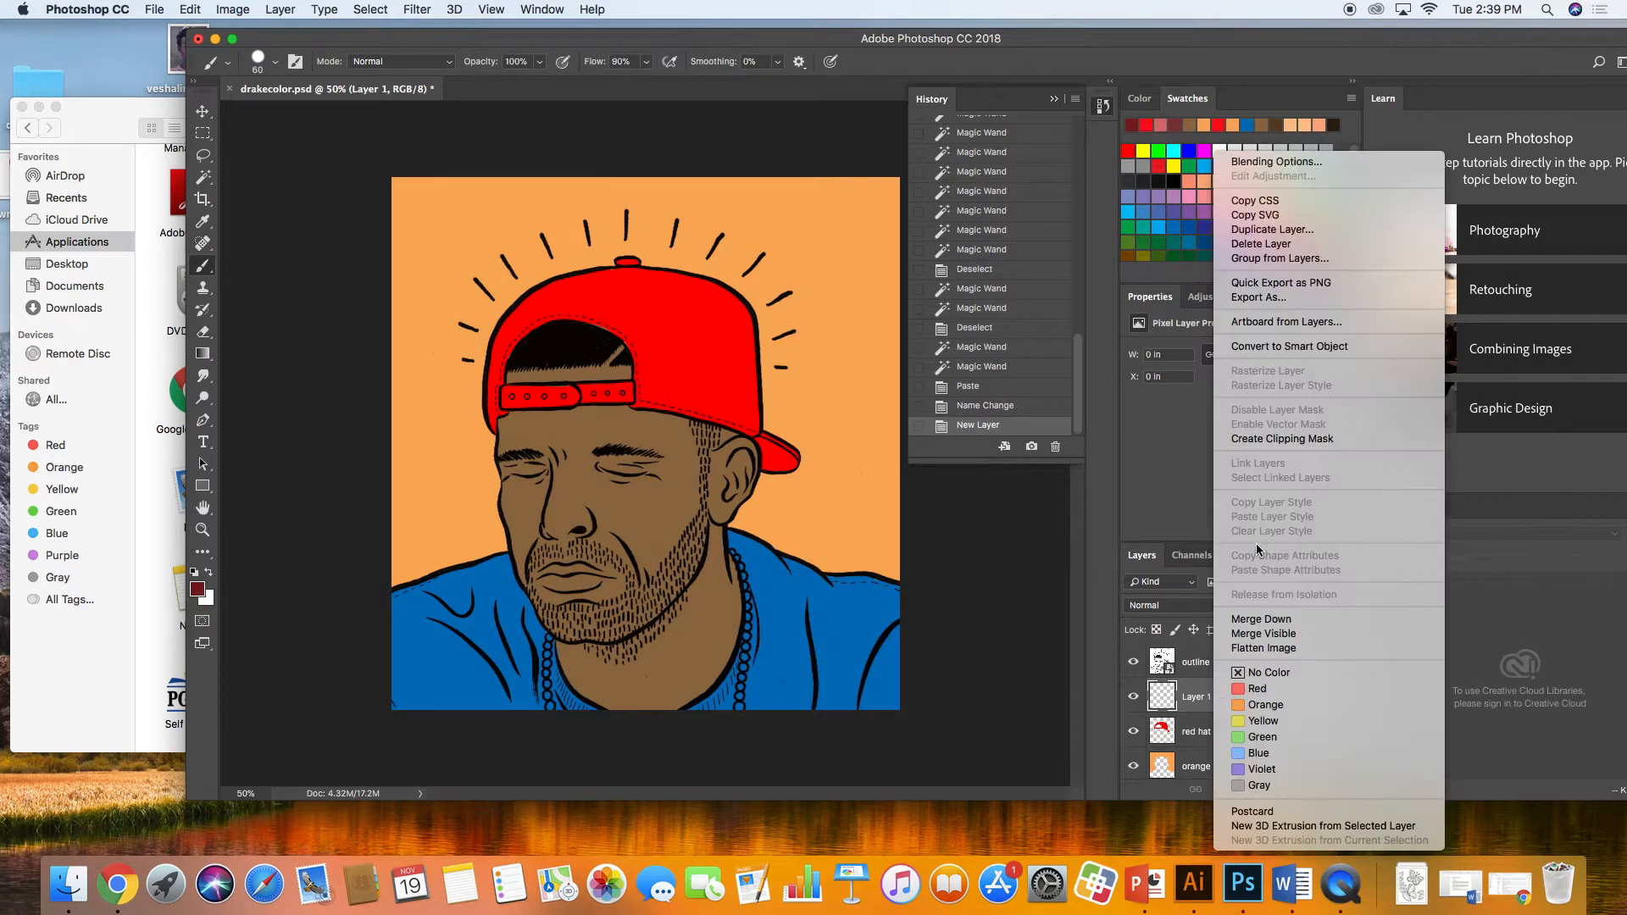
left_click(1311, 437)
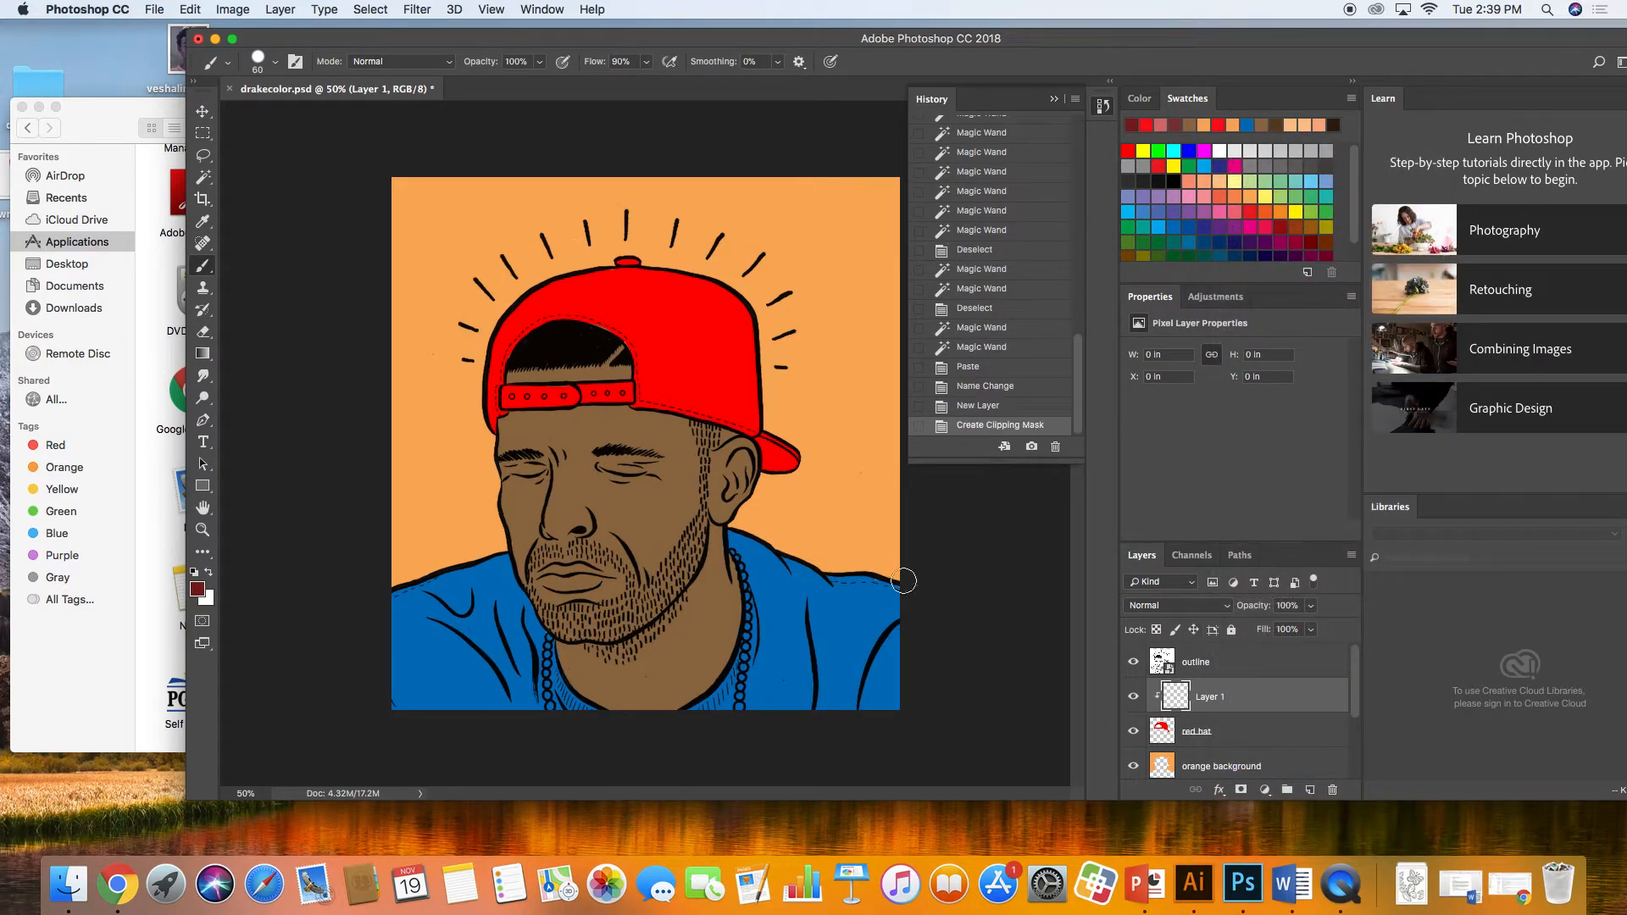
Paint dark red shading over the cap's right side on the clipped layer, then shade the top button with a smaller brush.
mouse_move(729, 406)
left_mouse_down()
mouse_move(748, 424)
mouse_move(756, 368)
mouse_move(726, 289)
mouse_move(730, 420)
mouse_move(708, 272)
mouse_move(727, 398)
mouse_move(729, 377)
mouse_move(705, 280)
mouse_move(719, 420)
mouse_move(717, 286)
mouse_move(695, 258)
left_mouse_up()
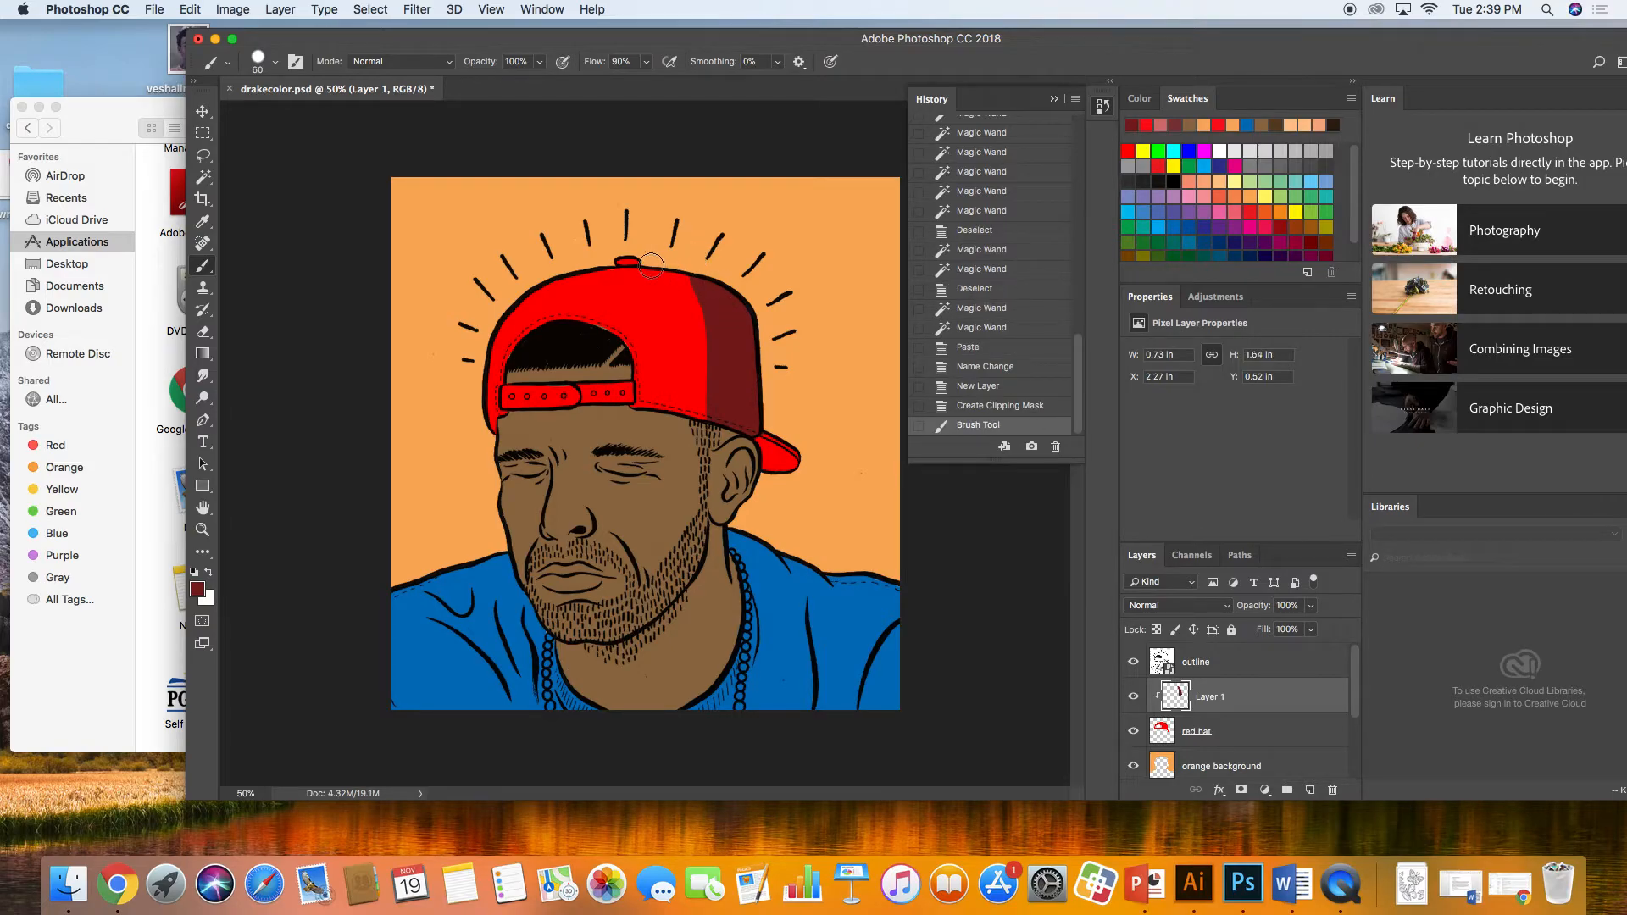
key("[")
key("[")
key("[")
key("[")
key("[")
key("[")
key("[")
key("[")
left_click(635, 259)
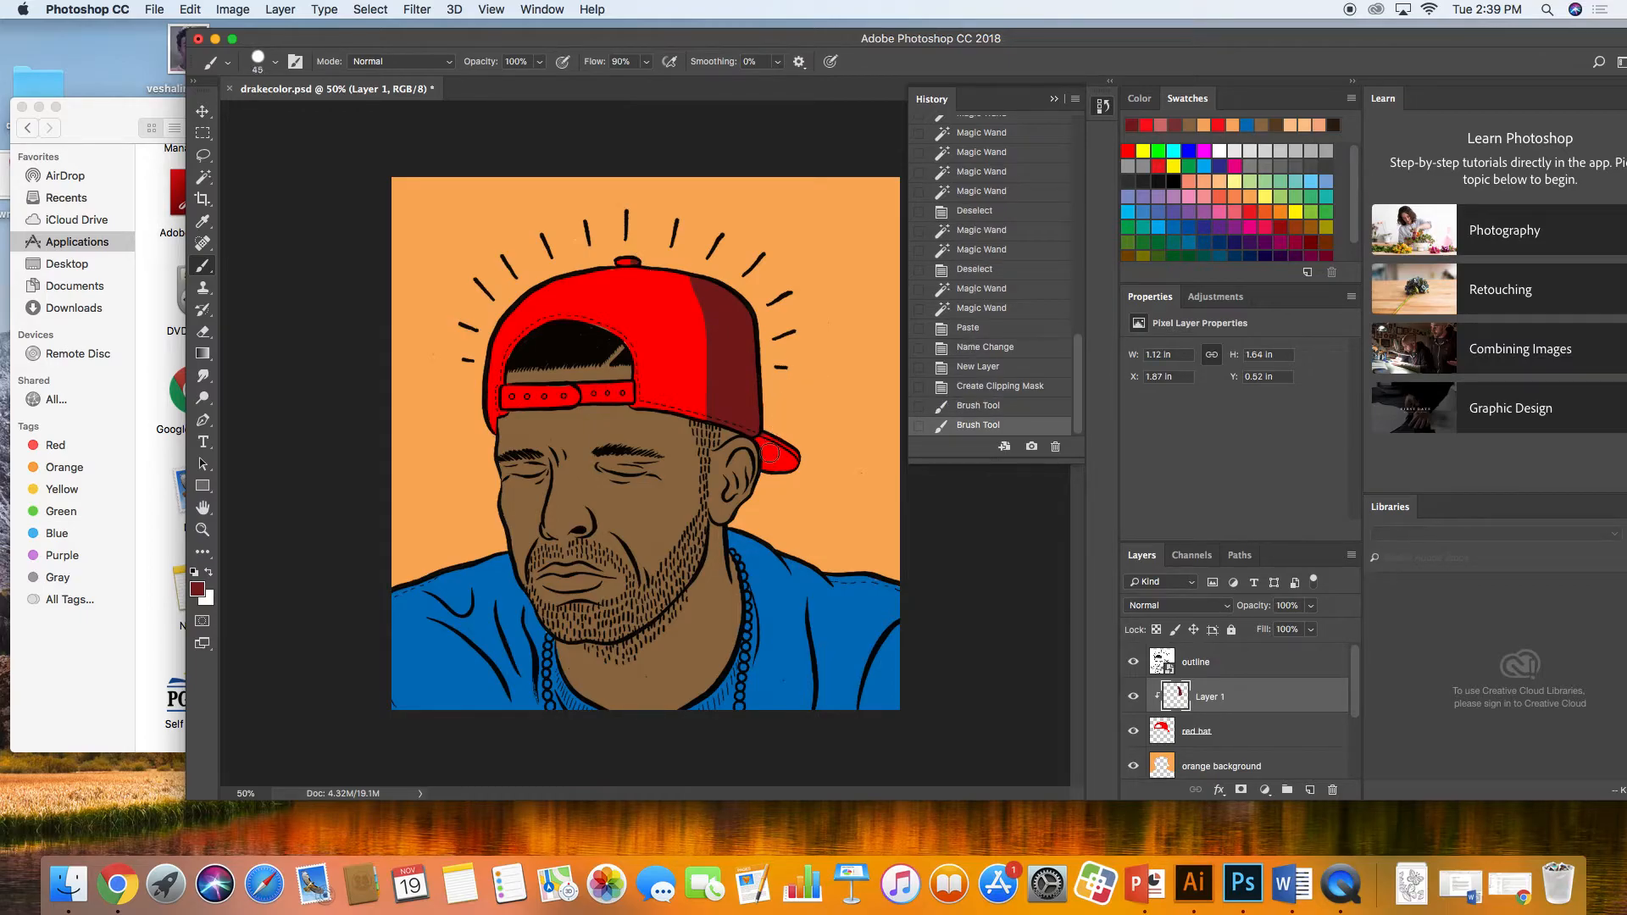
Shade the cap's brim in dark red and widen the side shadow with an 80 px brush.
left_click_drag(767, 437, 793, 466)
key("[")
key("[")
key("]")
key("]")
key("]")
key("]")
left_click_drag(717, 420, 700, 280)
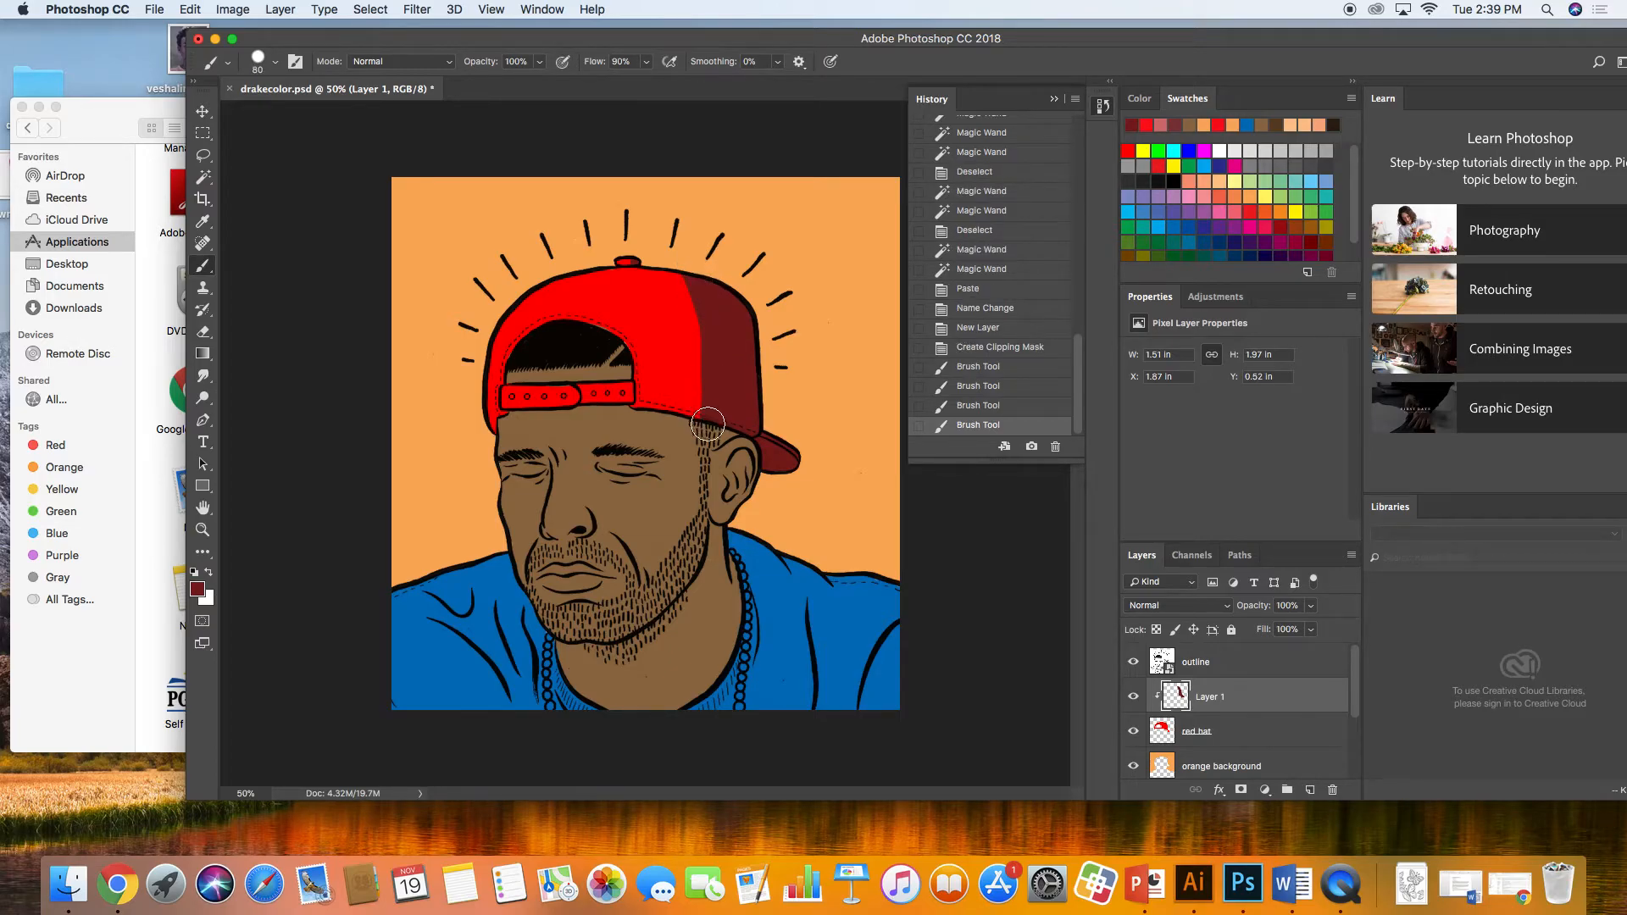
With a 30 px brush, shade the underside of the cap's strap and the lower edge beside it in dark red.
key("[")
key("[")
key("[")
key("[")
key("[")
left_click_drag(582, 411, 513, 405)
key("super+z")
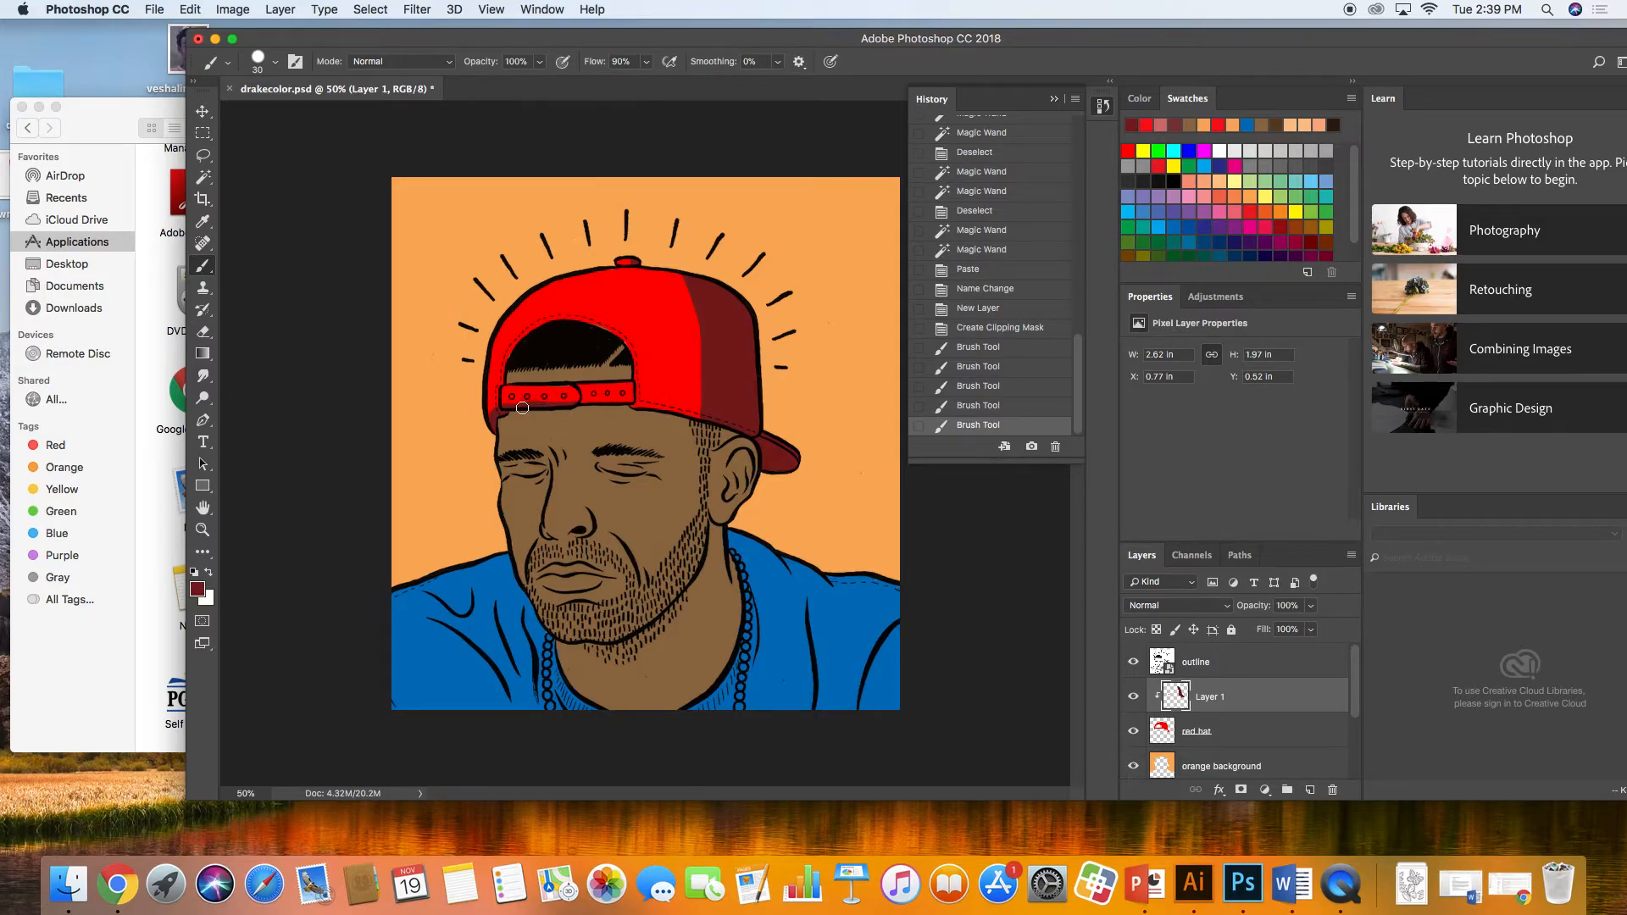
left_click_drag(506, 407, 576, 414)
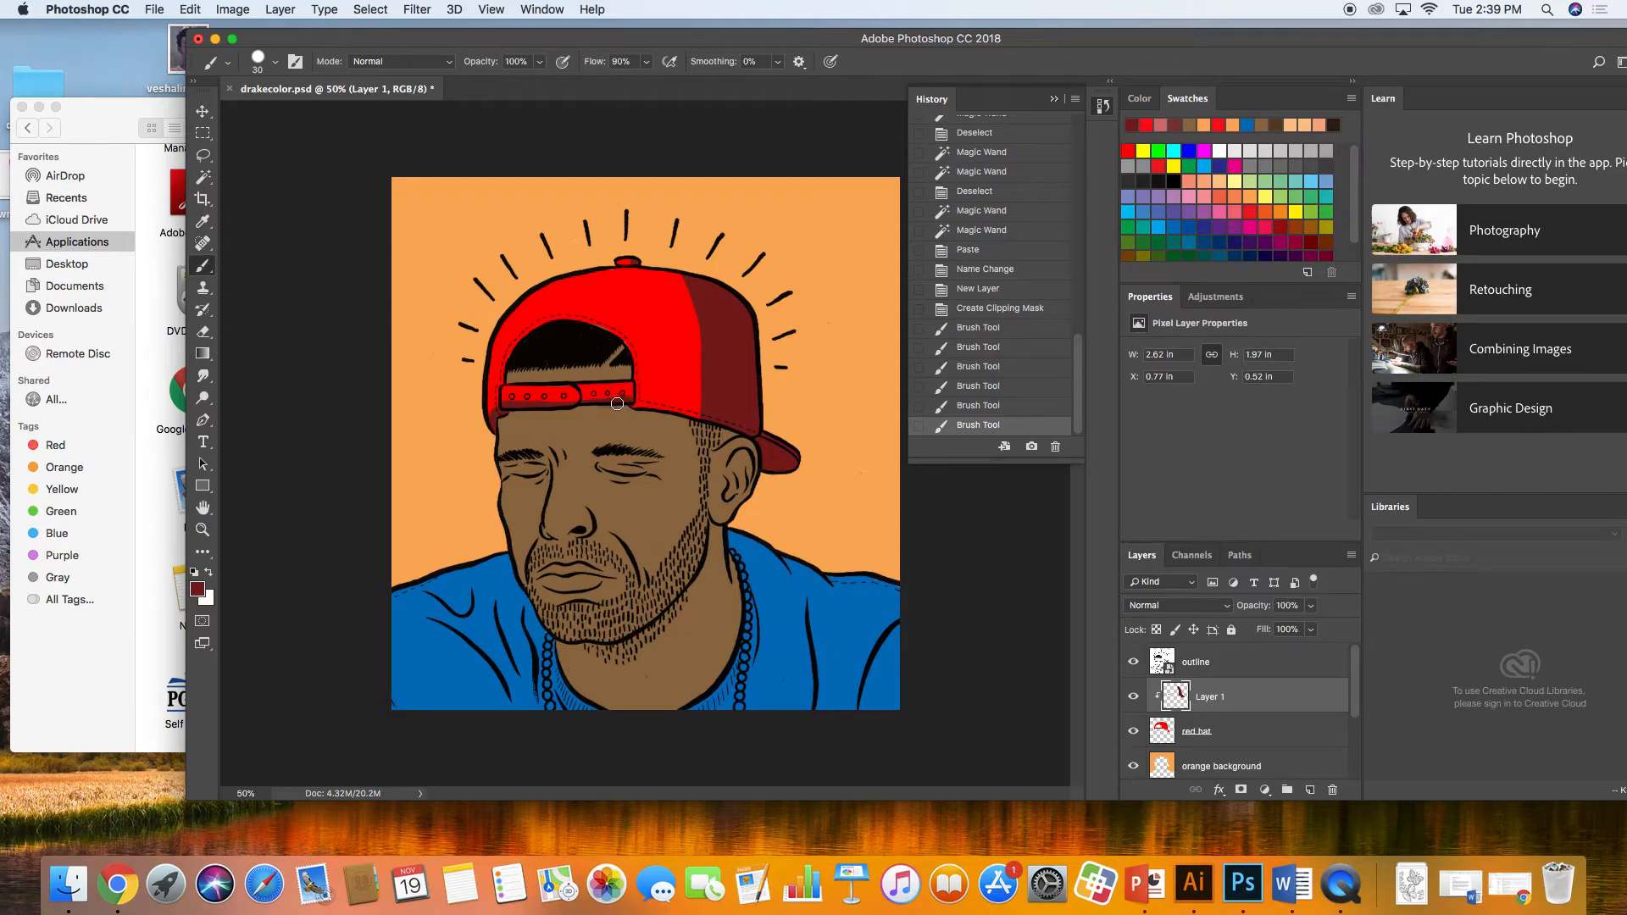
left_click_drag(586, 403, 593, 419)
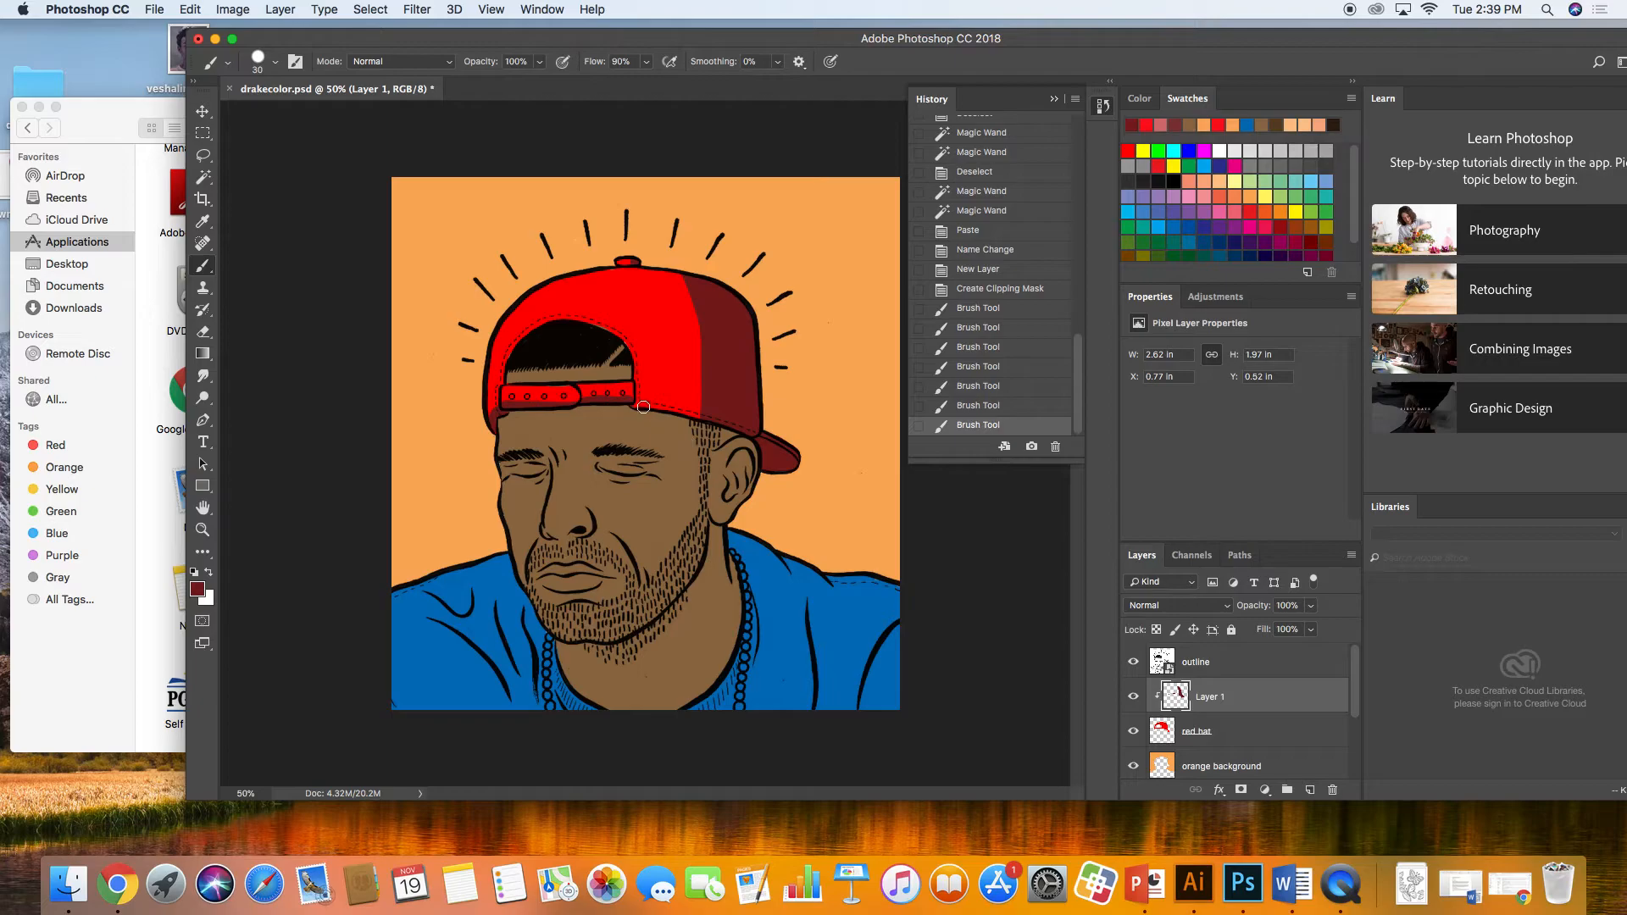
mouse_move(635, 405)
left_mouse_down()
mouse_move(710, 414)
mouse_move(632, 404)
mouse_move(679, 433)
left_mouse_up()
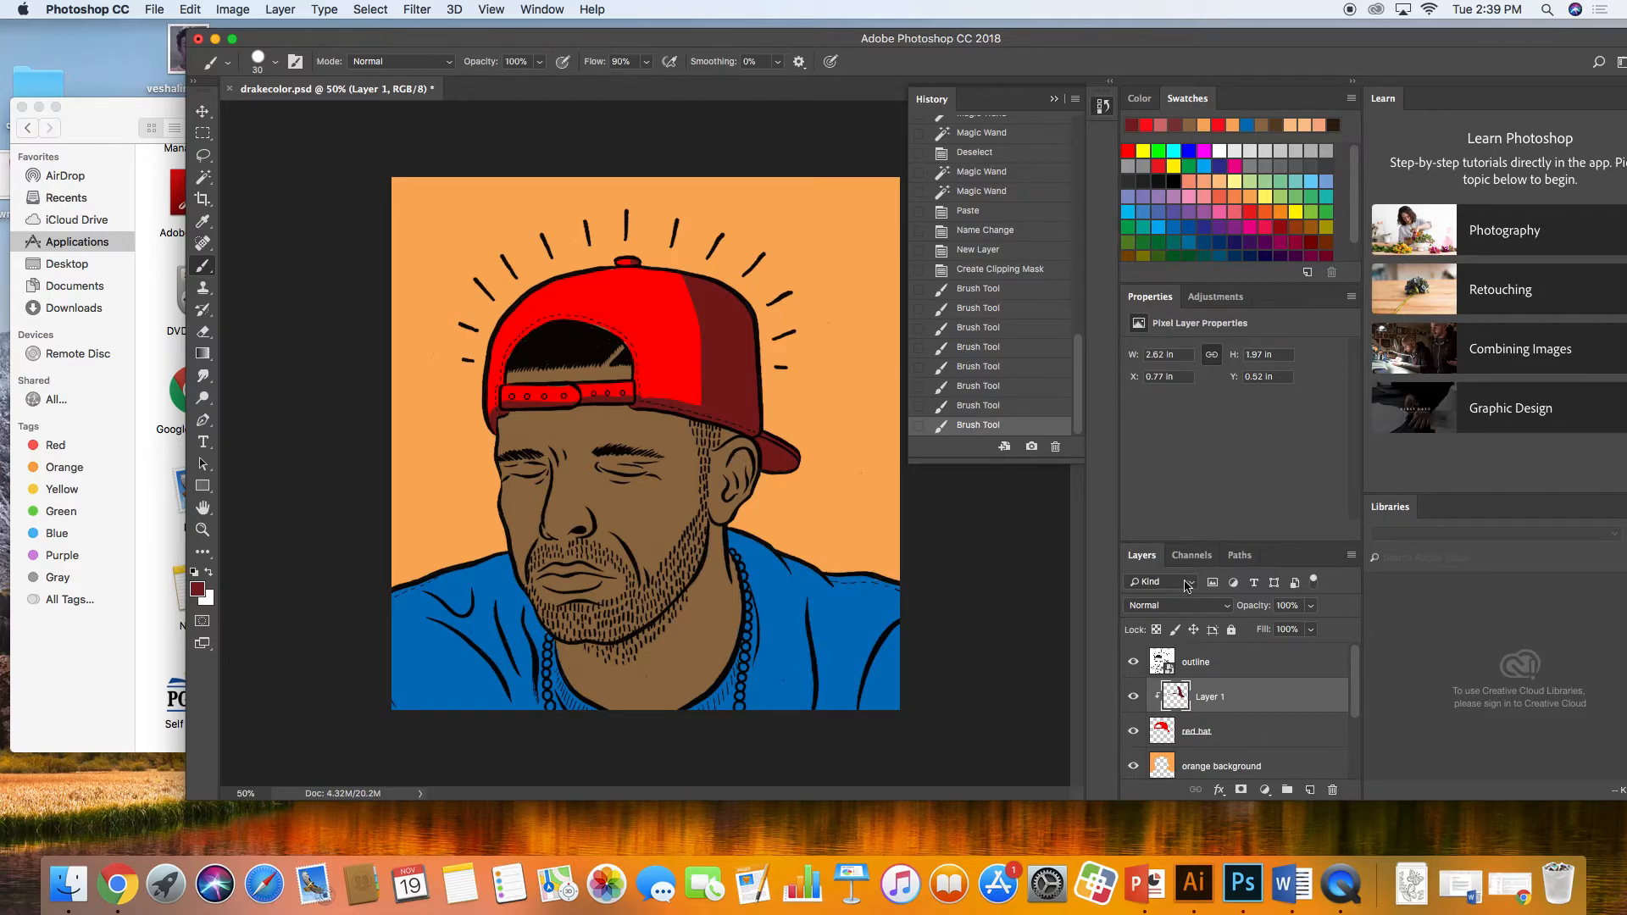
On the color layer, select the face and neck skin plus the skin inside the cap opening with the Magic Wand.
left_click_drag(1354, 672, 1358, 727)
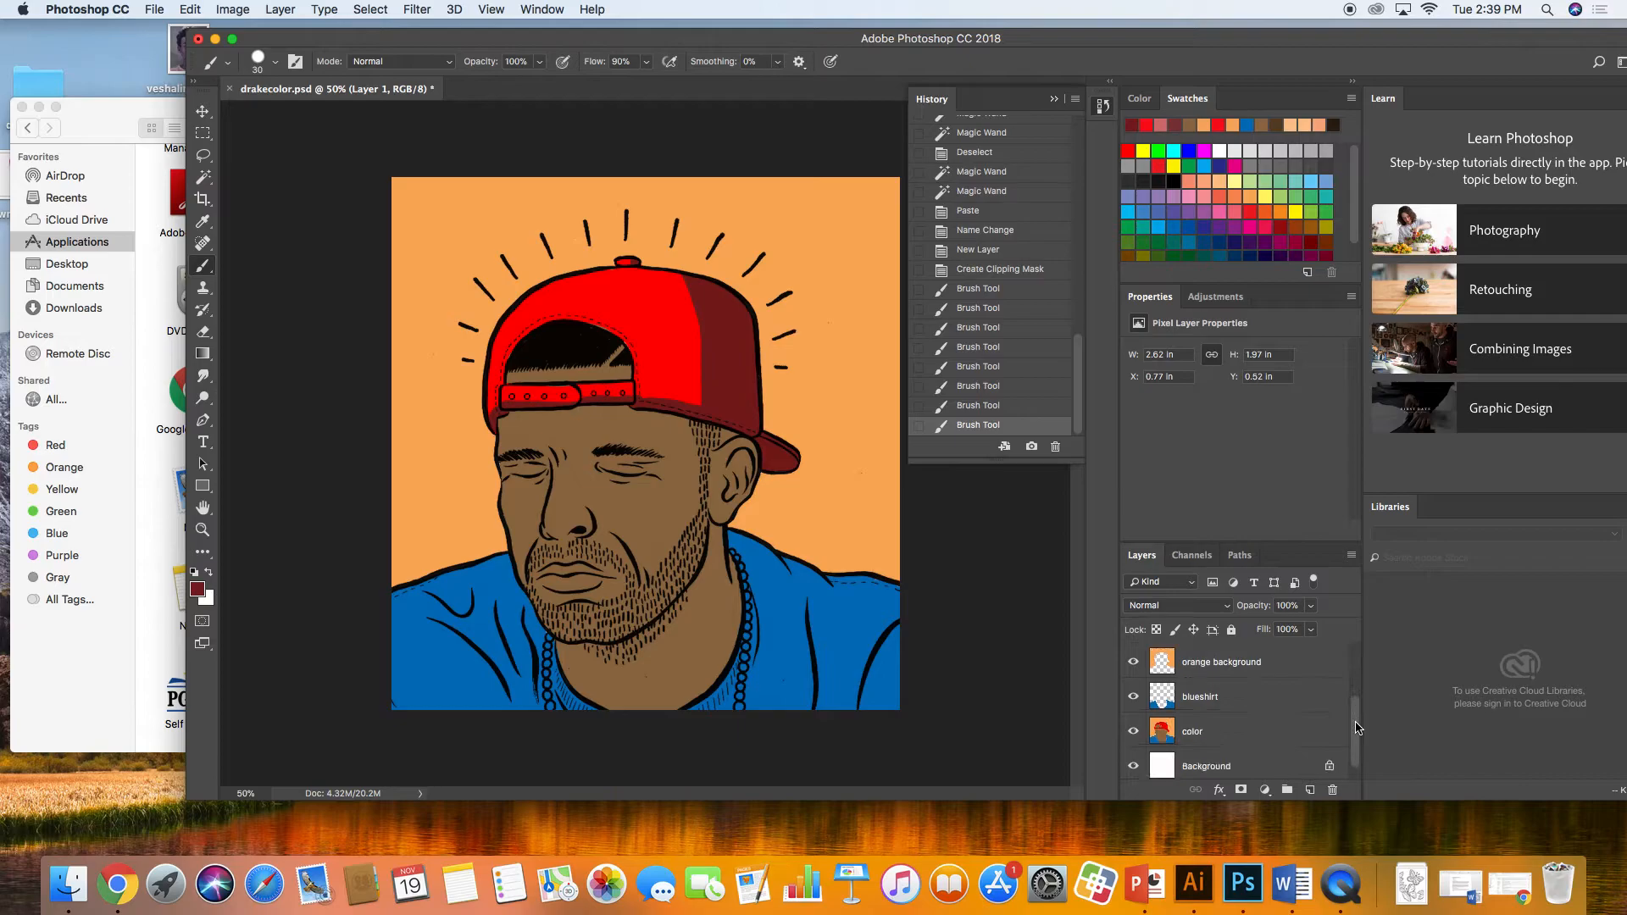
left_click(1195, 734)
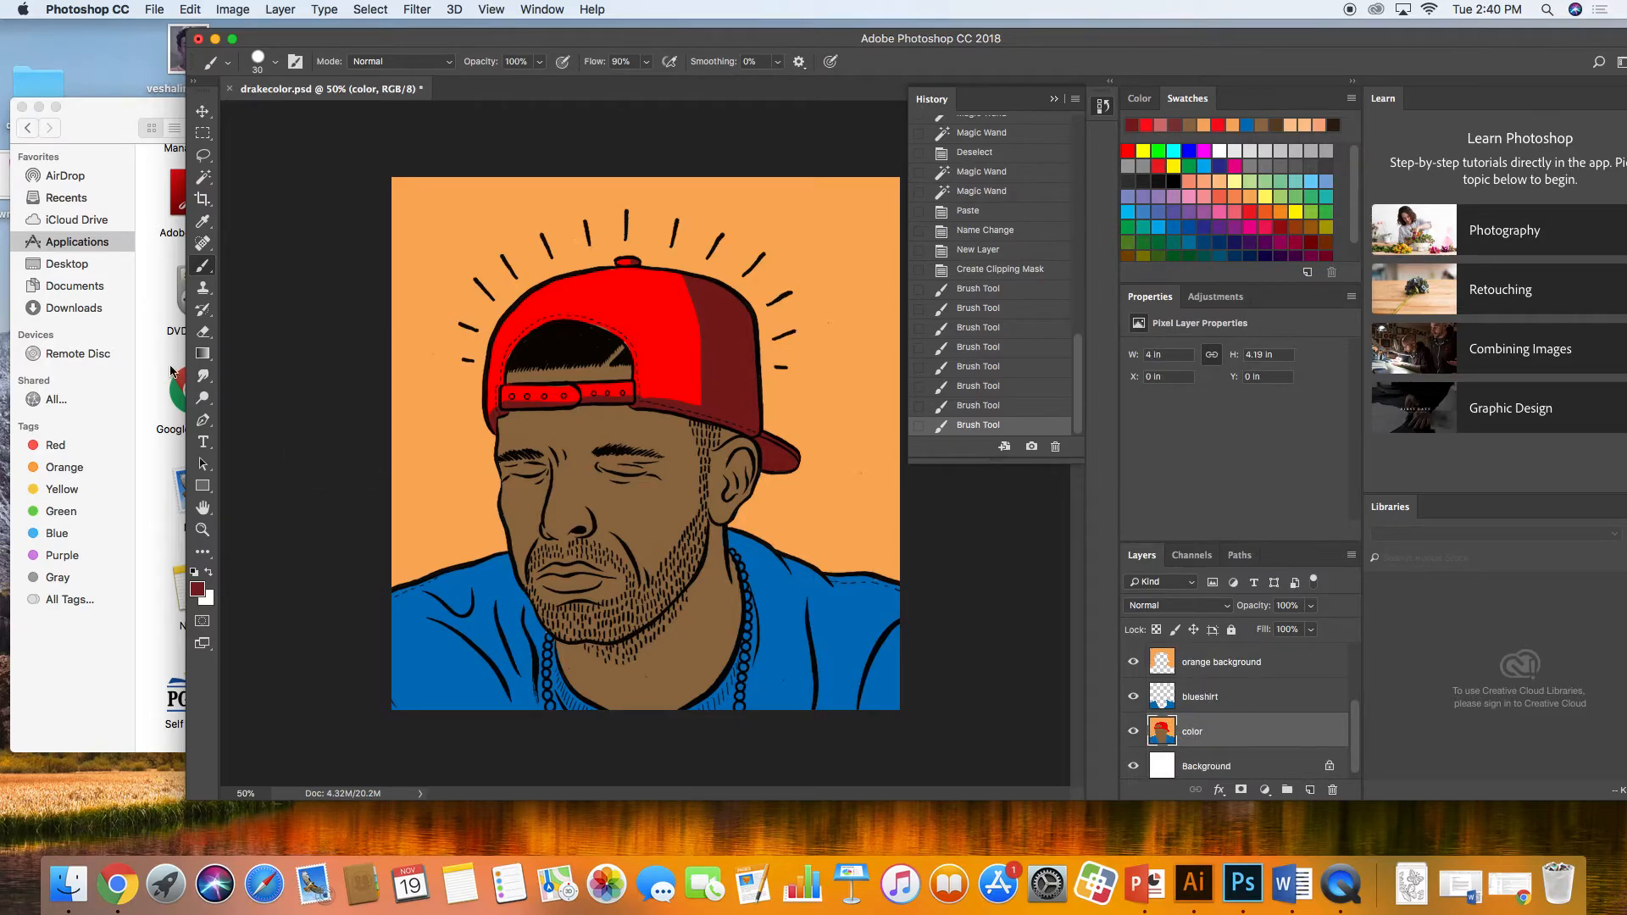
left_click(203, 177)
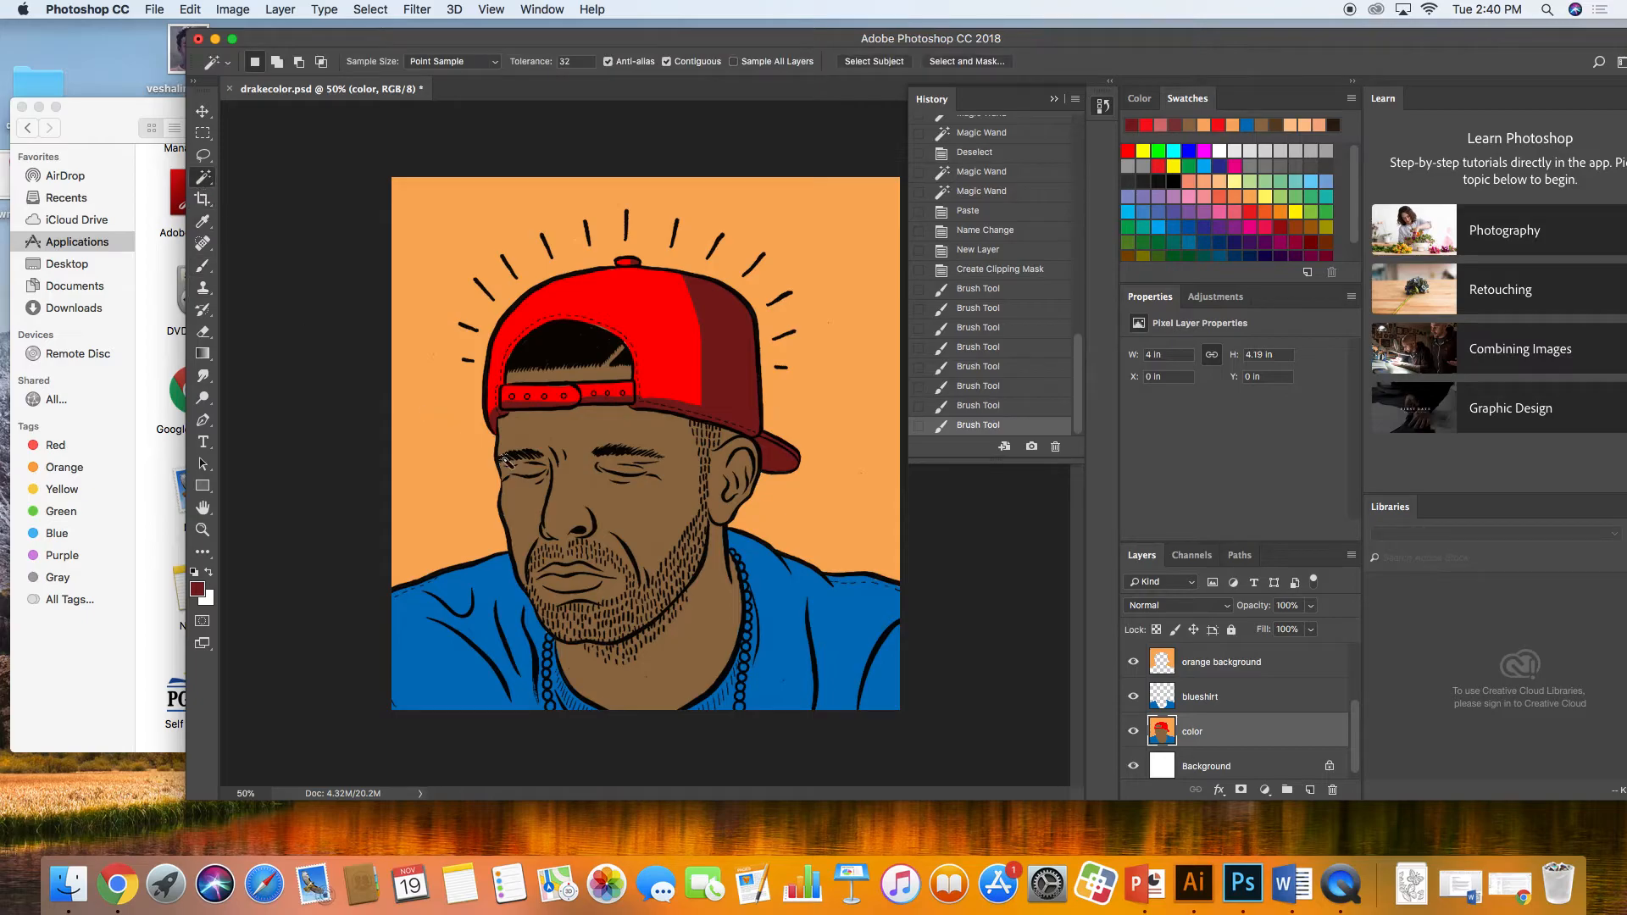
left_click(605, 518)
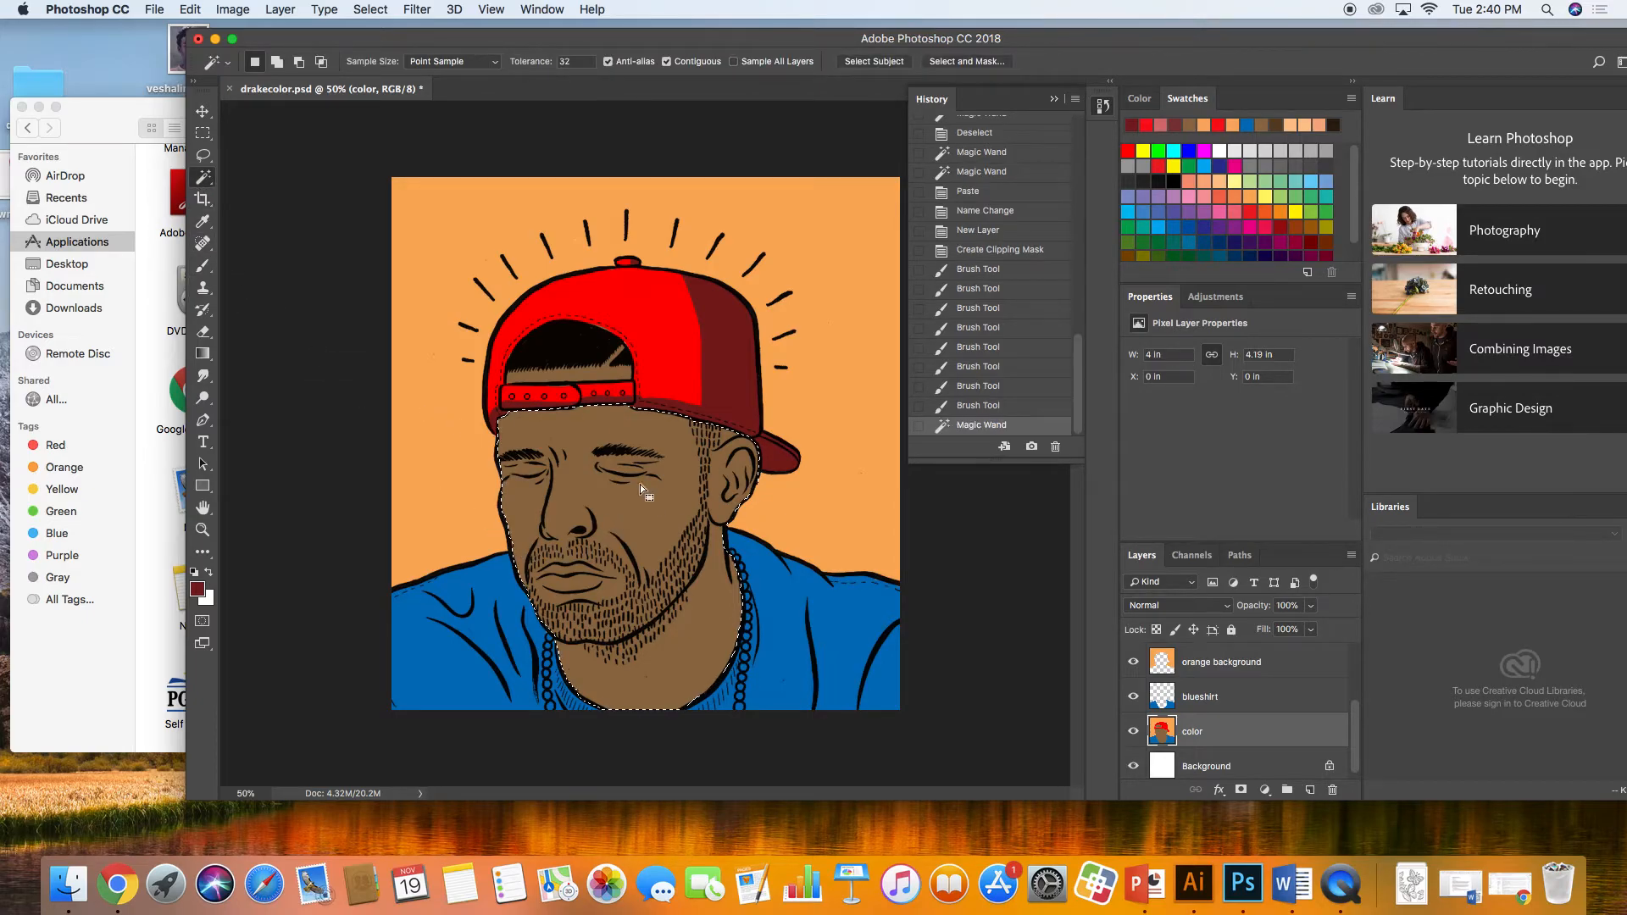
key("shift")
left_click(589, 373, "shift")
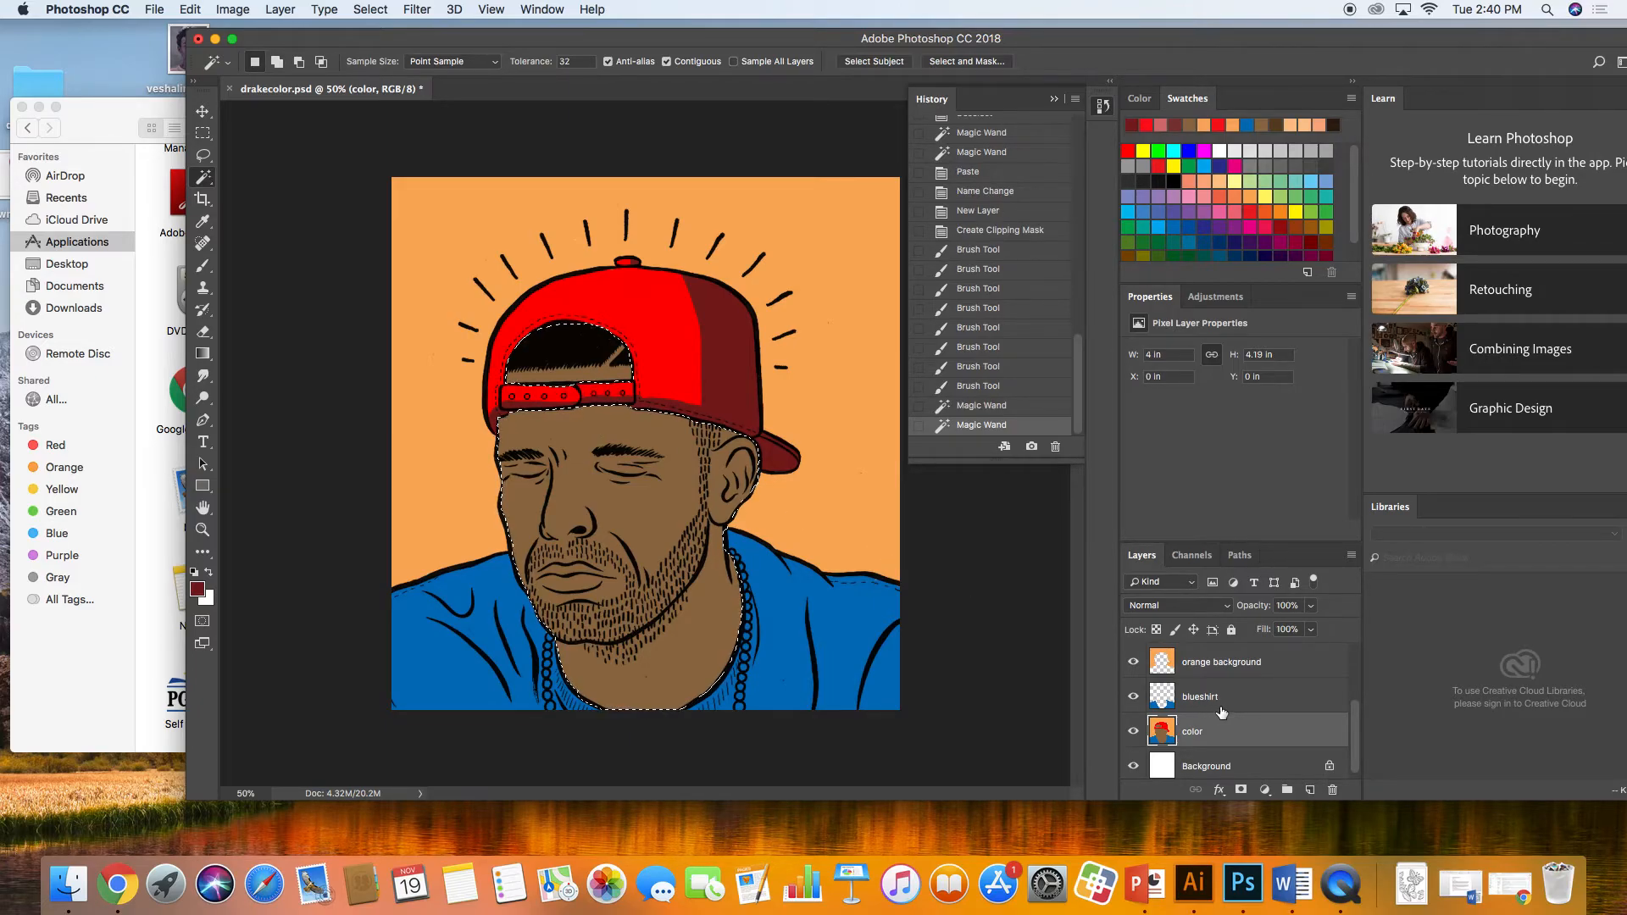
Copy the selected skin areas to a new layer and name it skin.
key("super+c")
key("super+v")
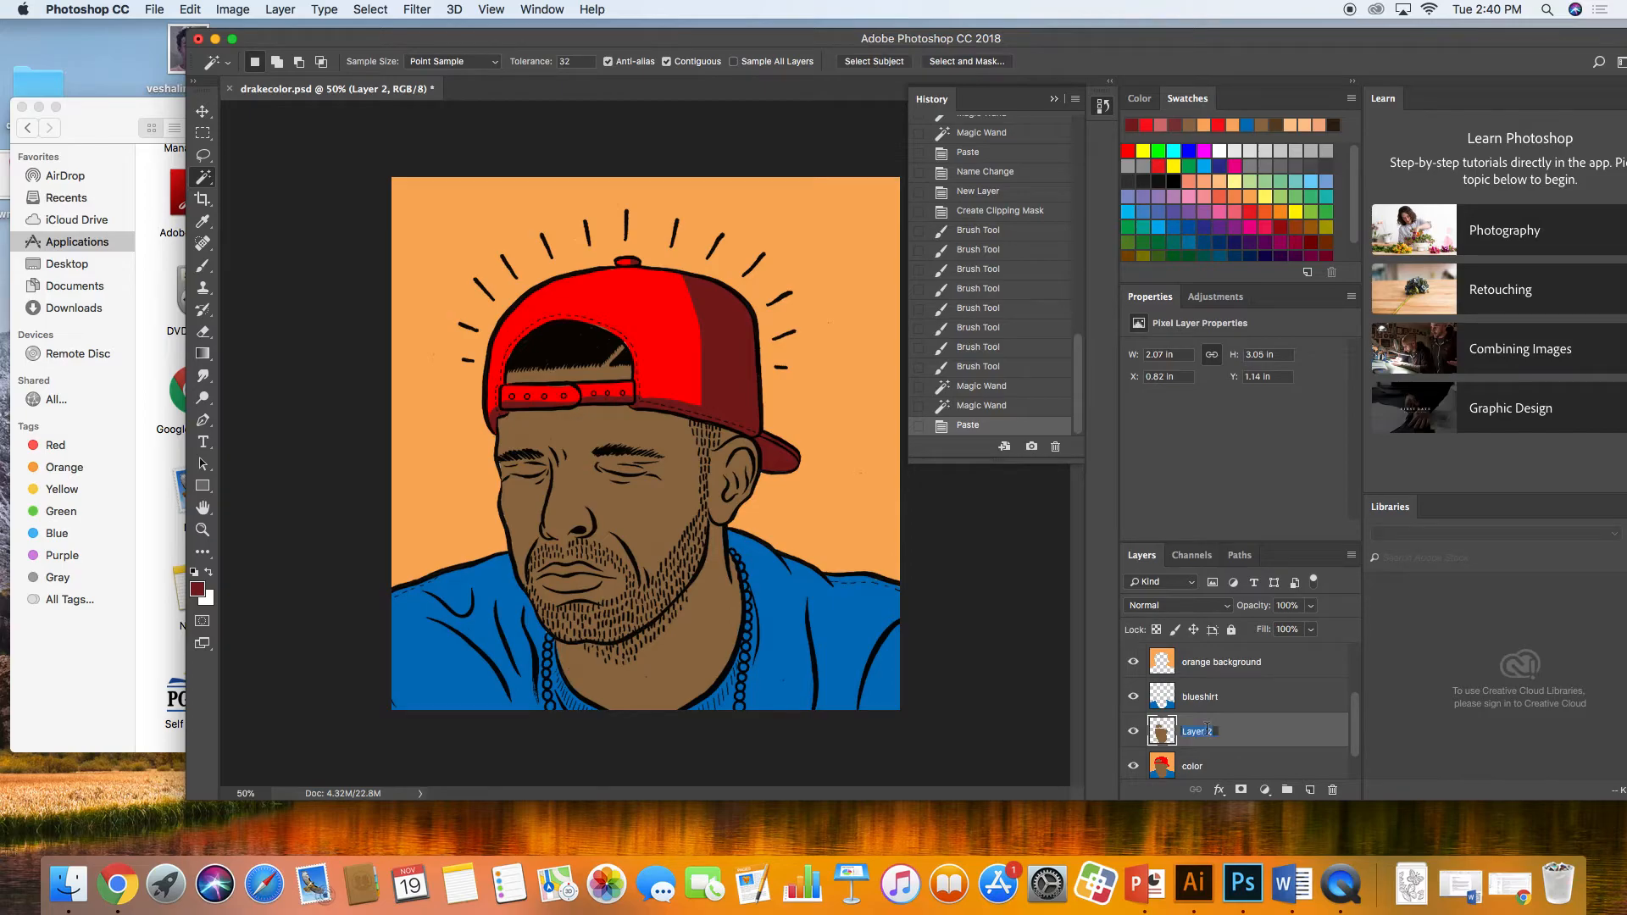
type("skin")
key("Return")
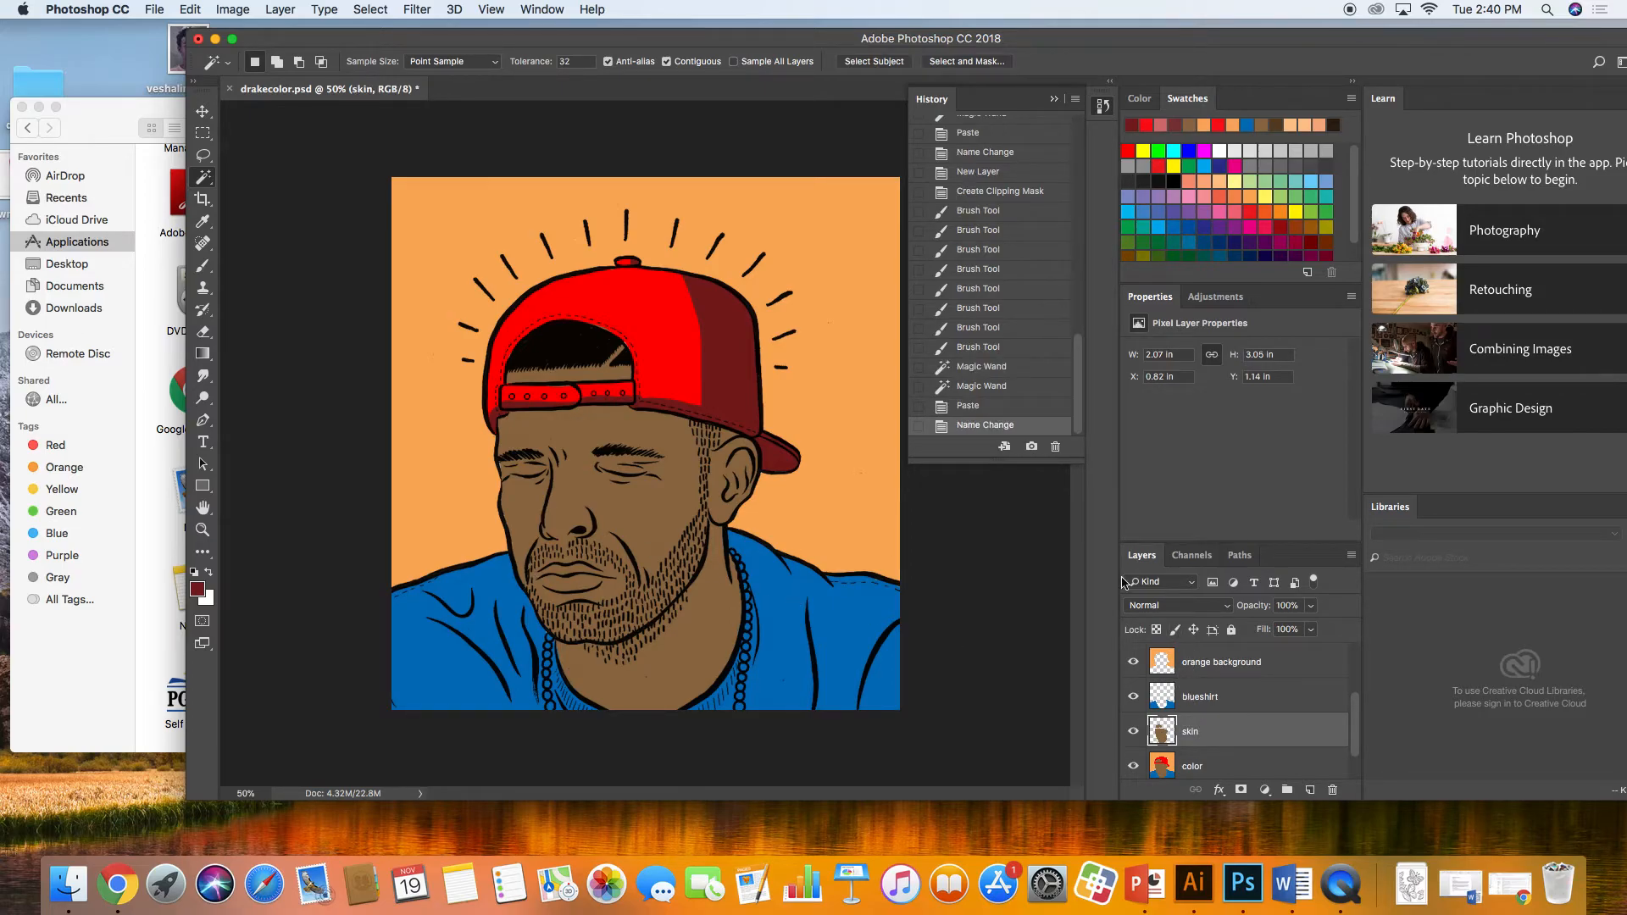
Add a new layer above skin, clip it to the skin layer and name it face shadow.
left_click(1311, 790)
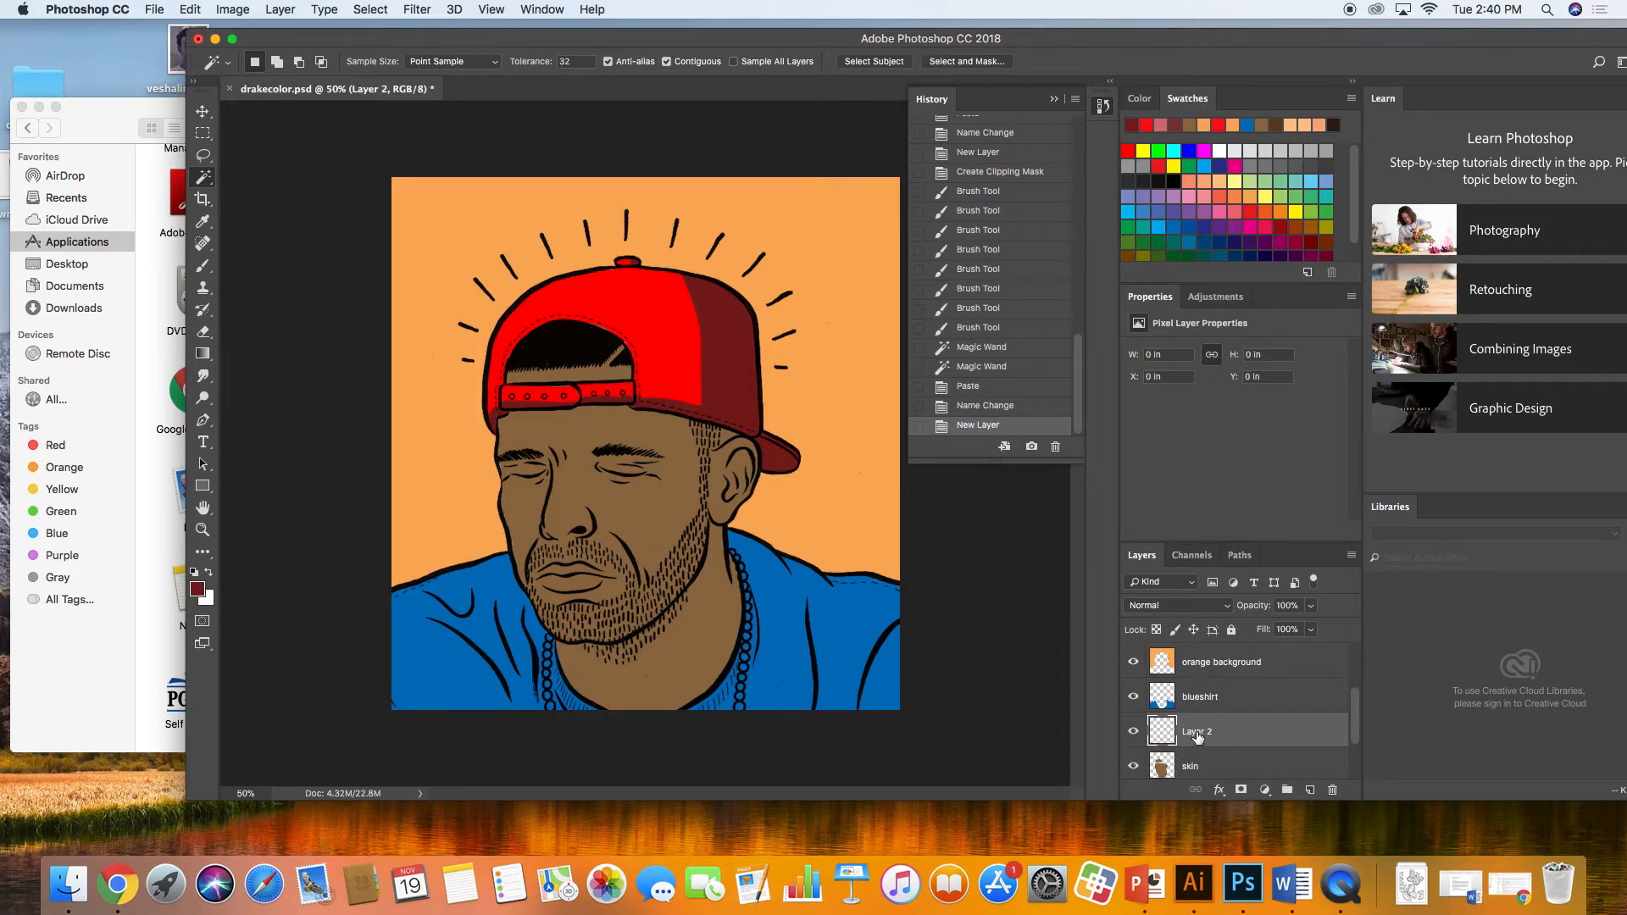
right_click(1185, 732)
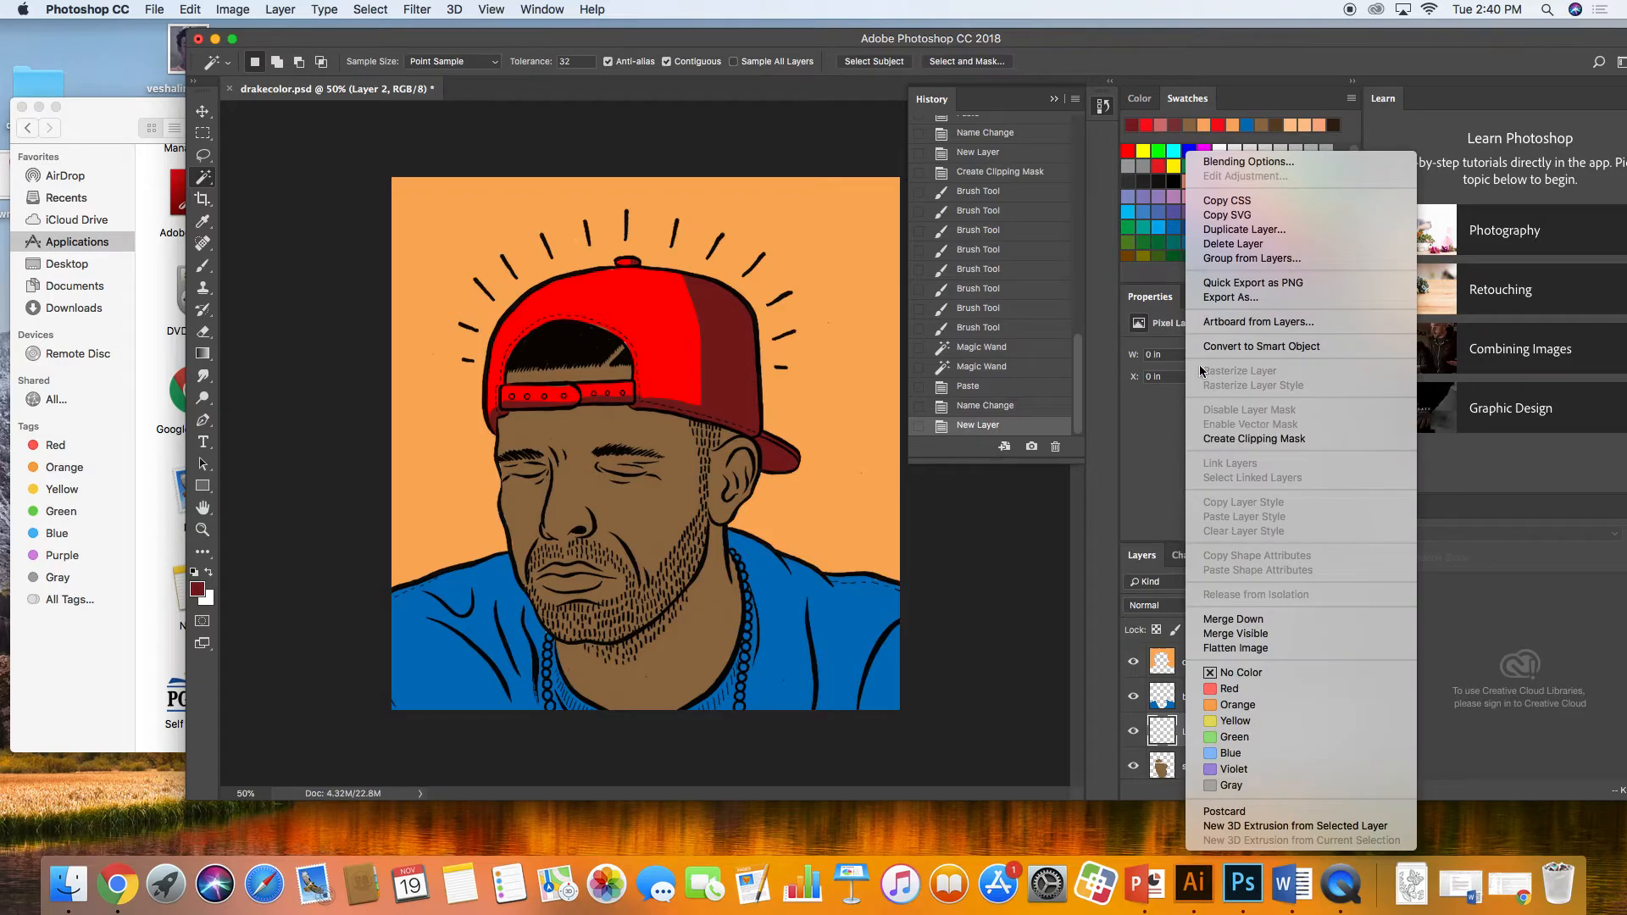
left_click(1255, 438)
double_click(1210, 731)
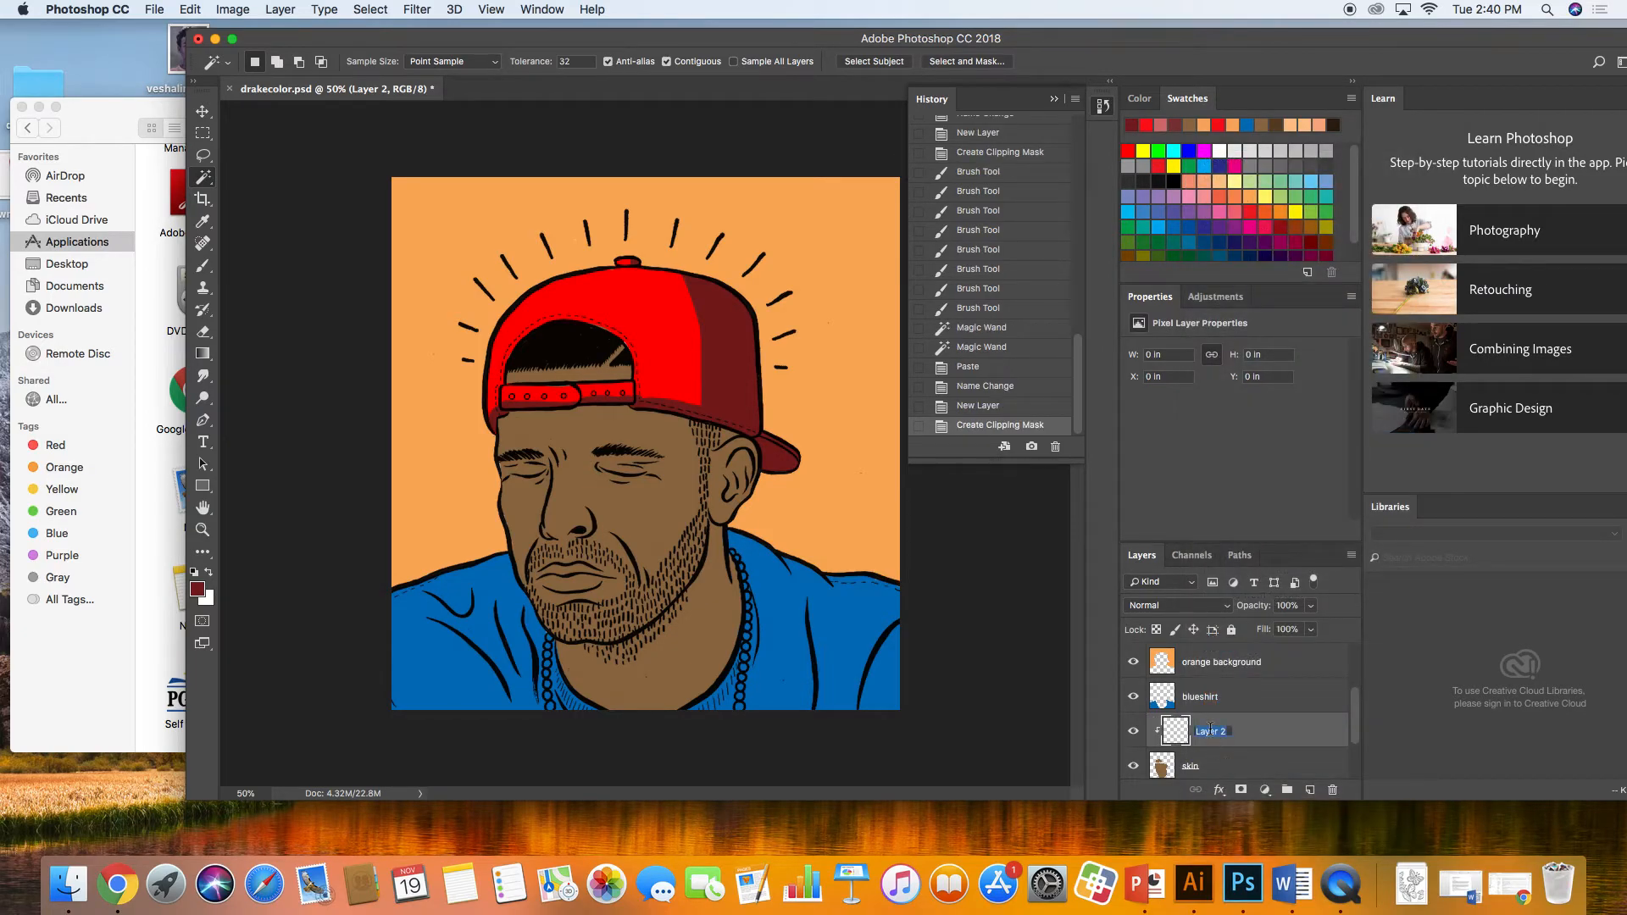
type("face shadow")
key("Return")
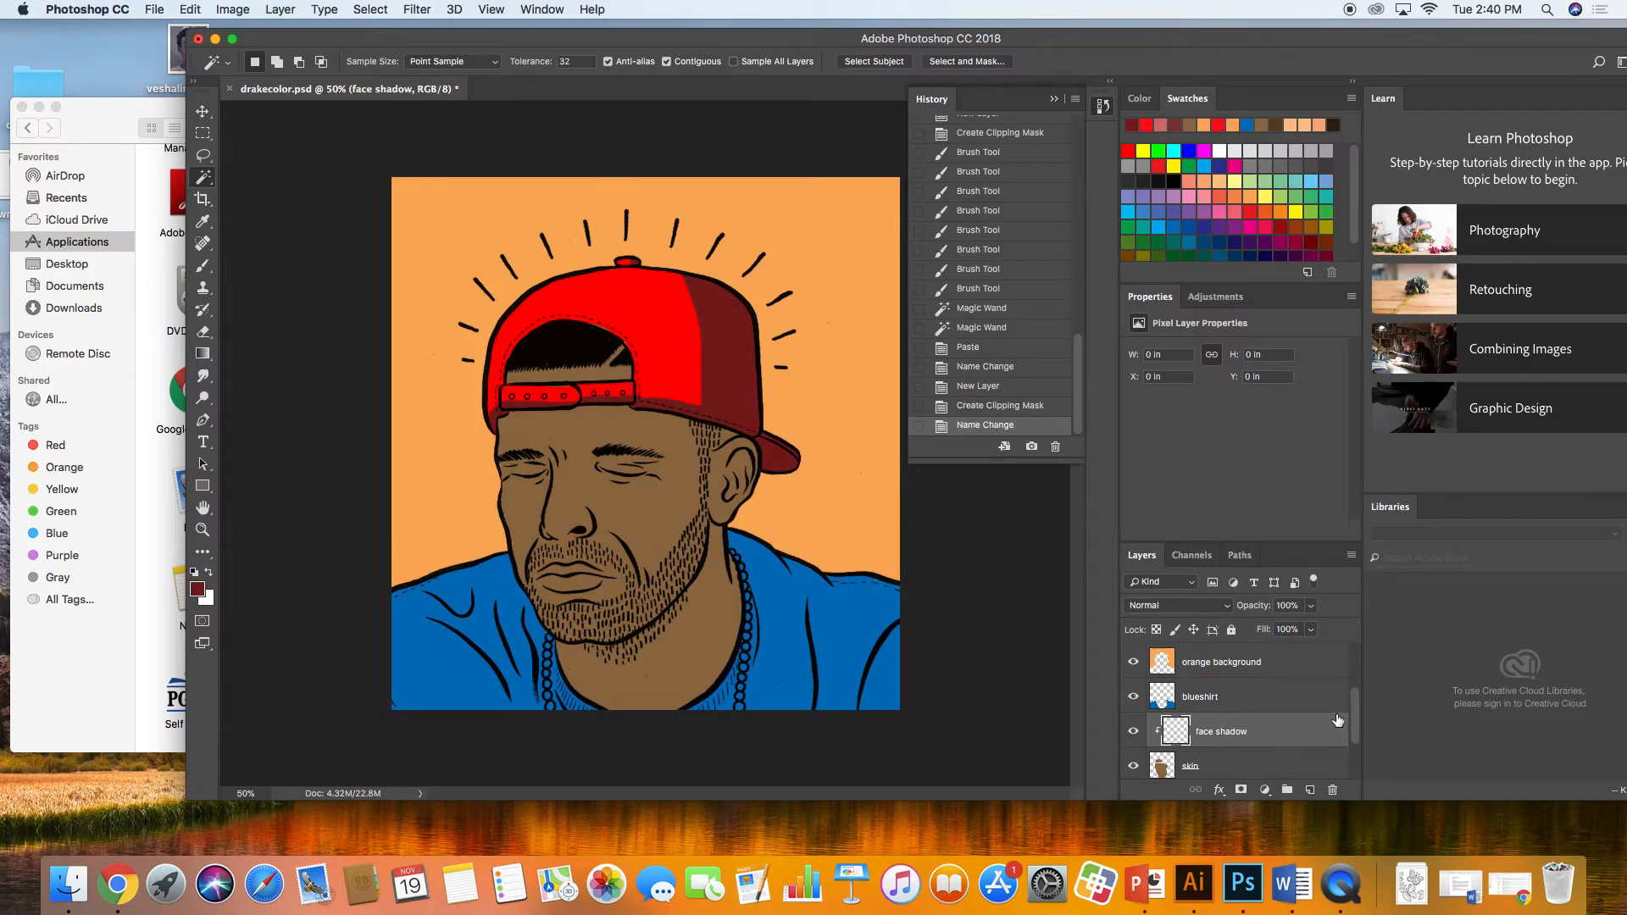
left_click_drag(1360, 711, 1352, 711)
scroll(1336, 673, "up", 3)
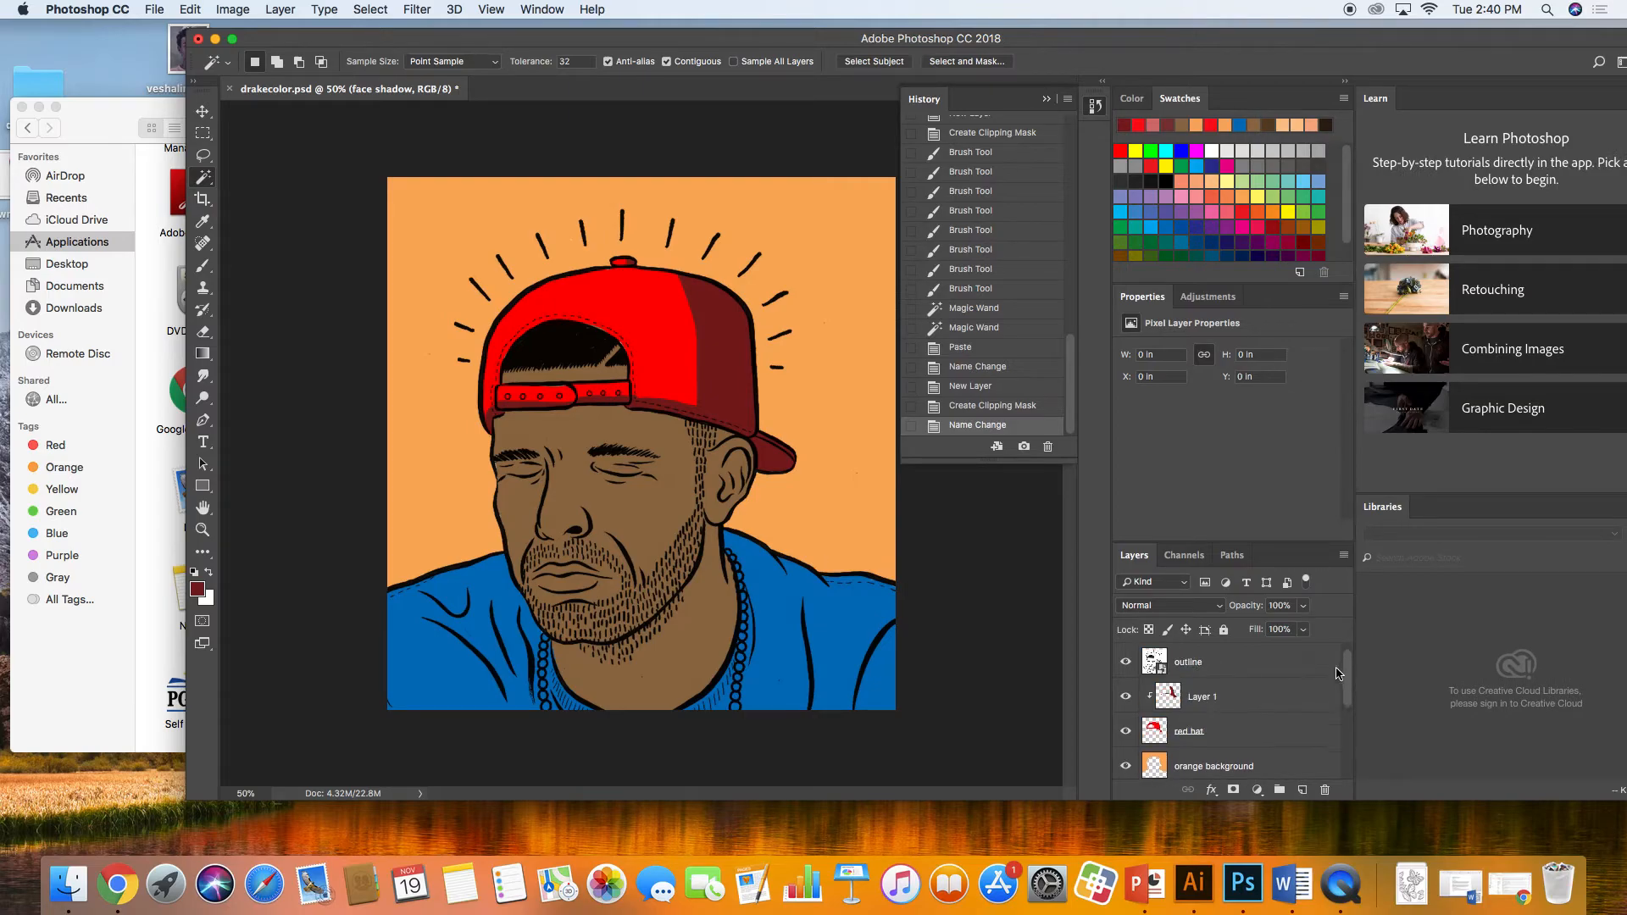
scroll(1336, 673, "down", 5)
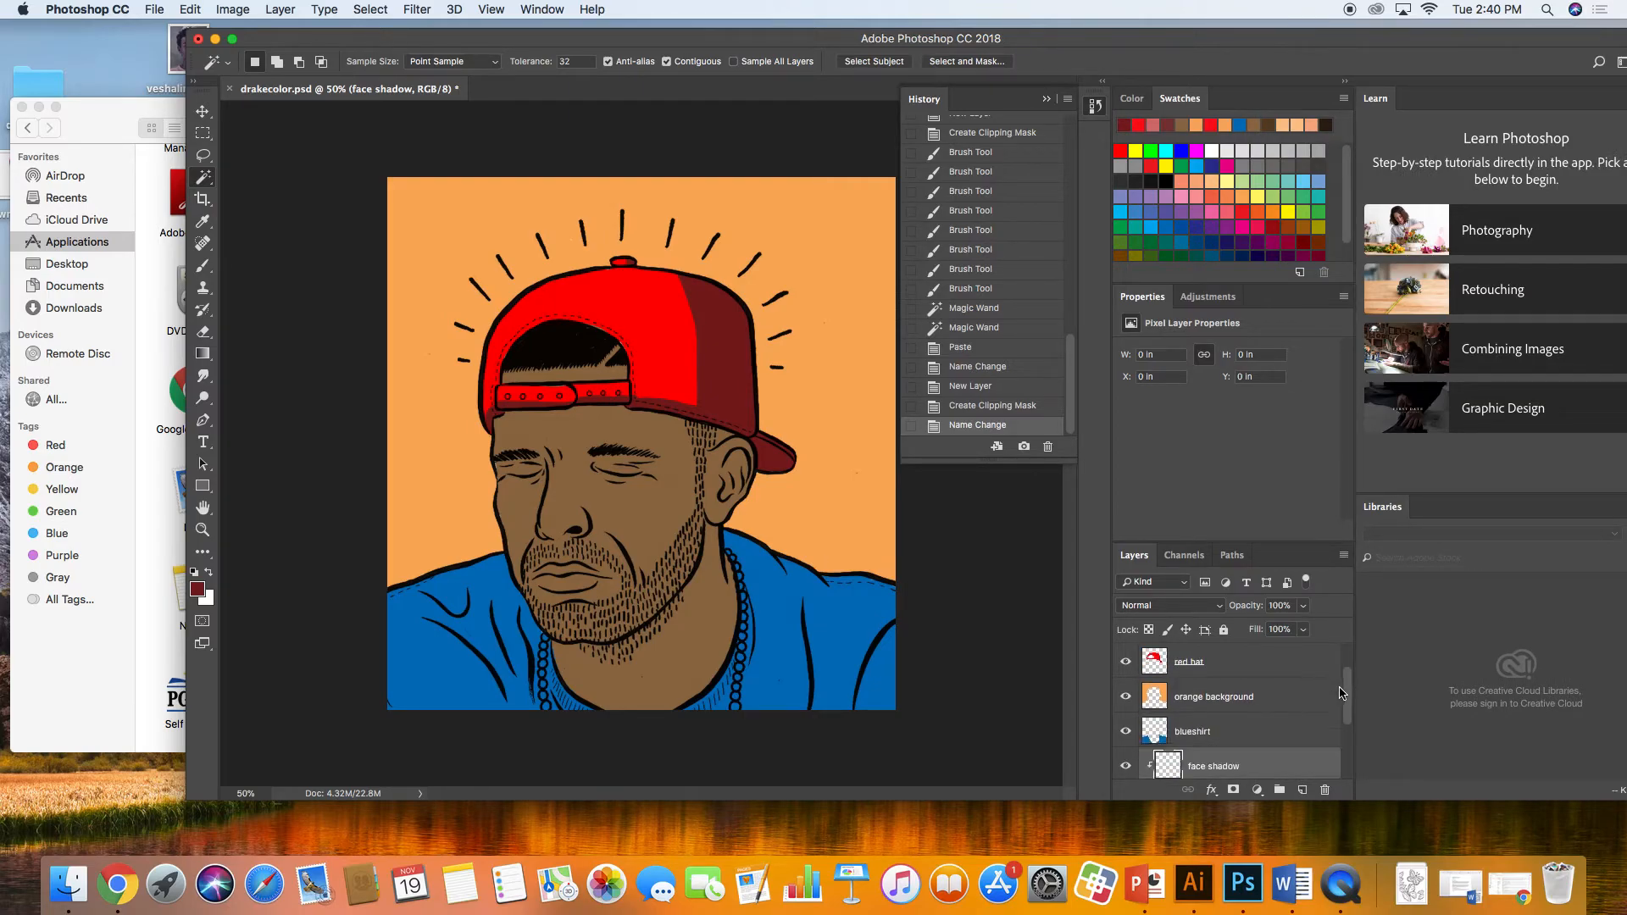
scroll(1343, 740, "up", 1)
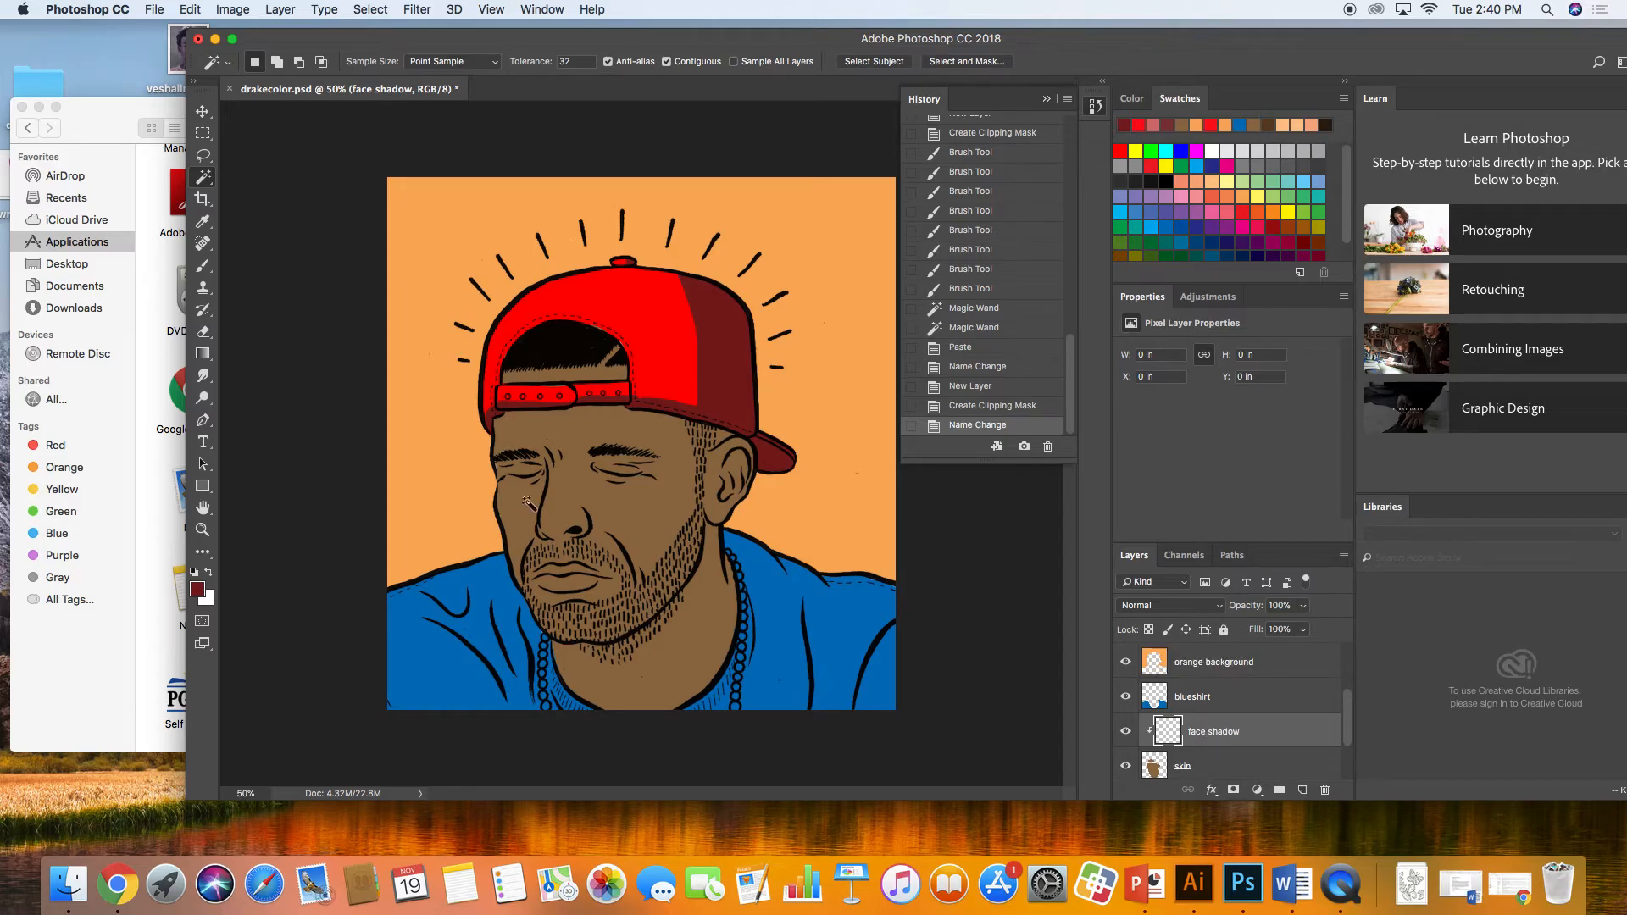
Edit the Gradient tool's orange-yellow gradient: sample the skin brown for a middle stop and the orange background for the start stop.
left_click(203, 354)
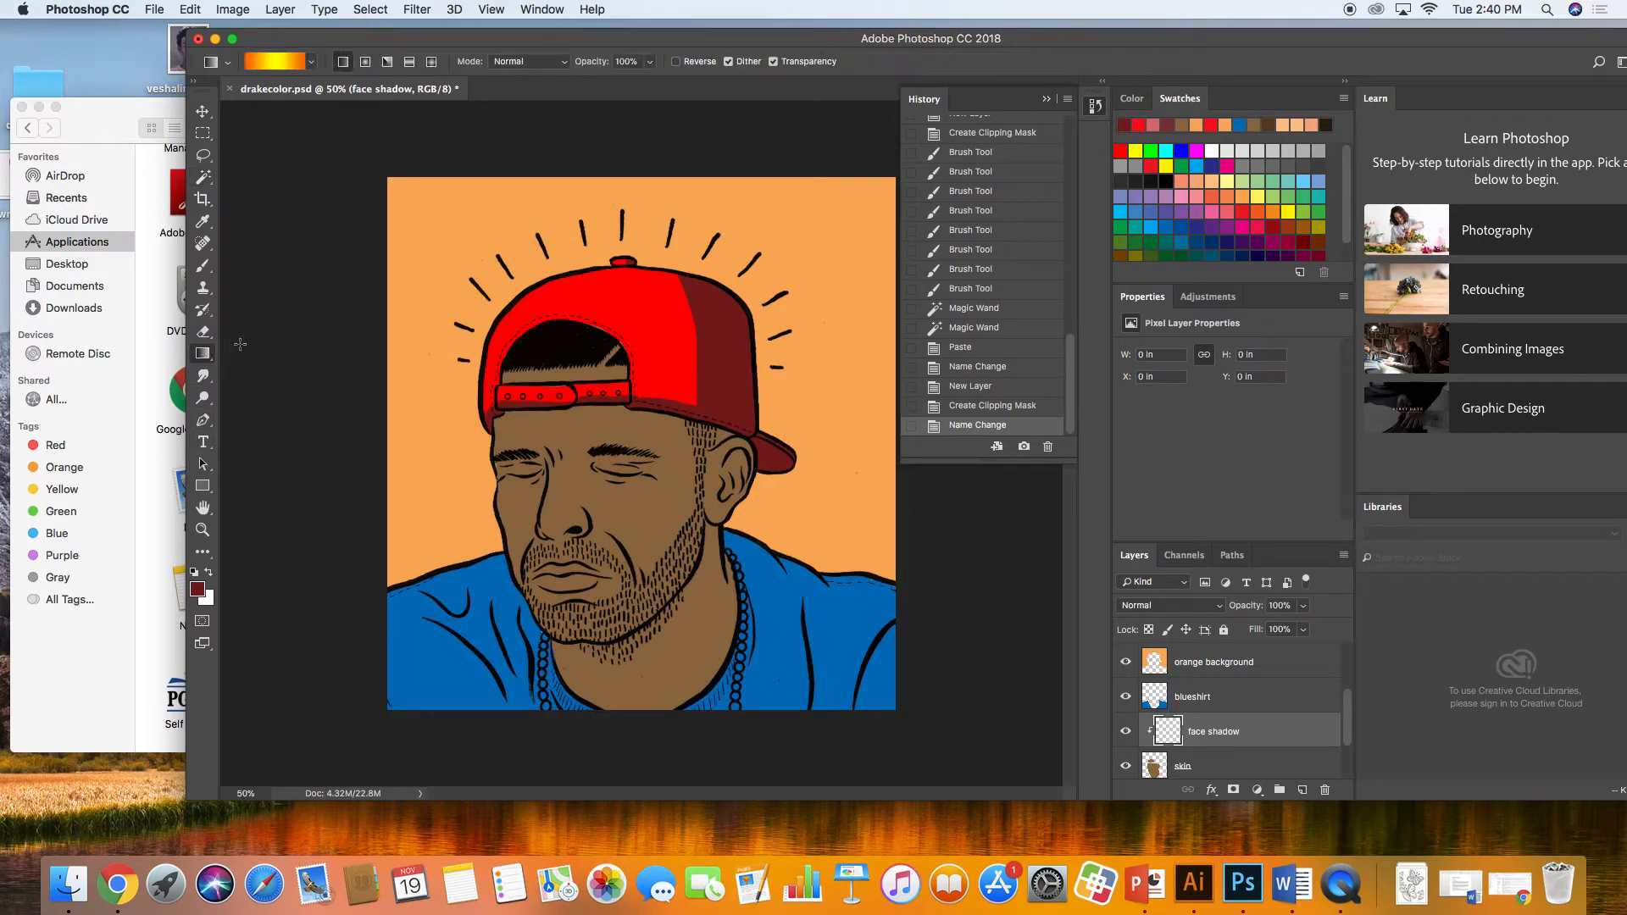
left_click(279, 67)
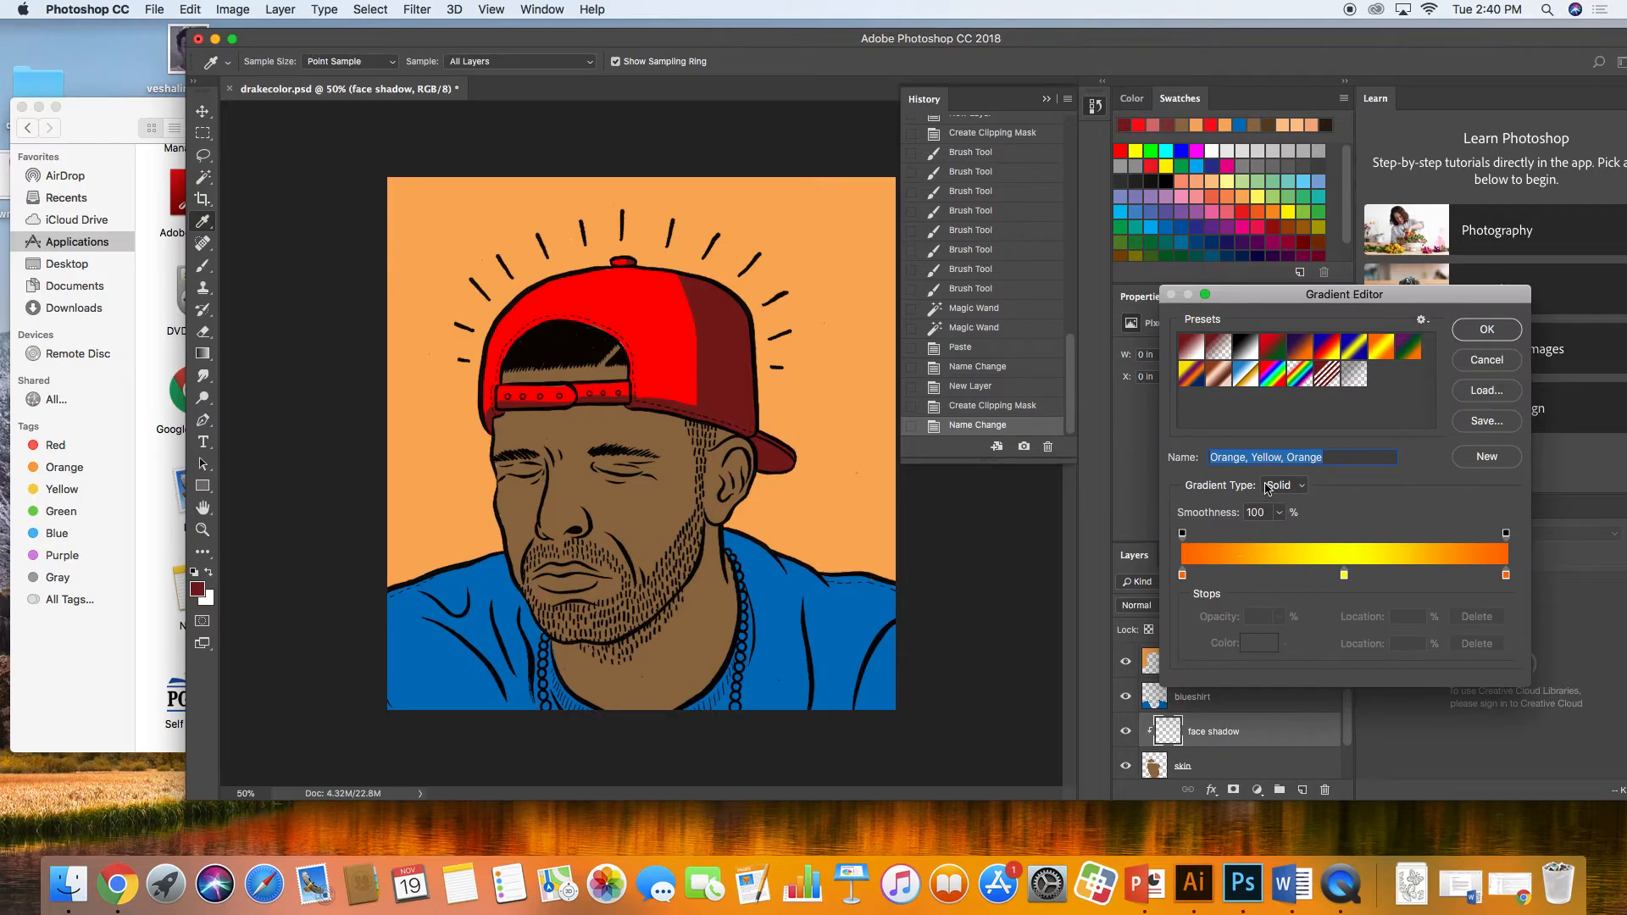
left_click(1183, 576)
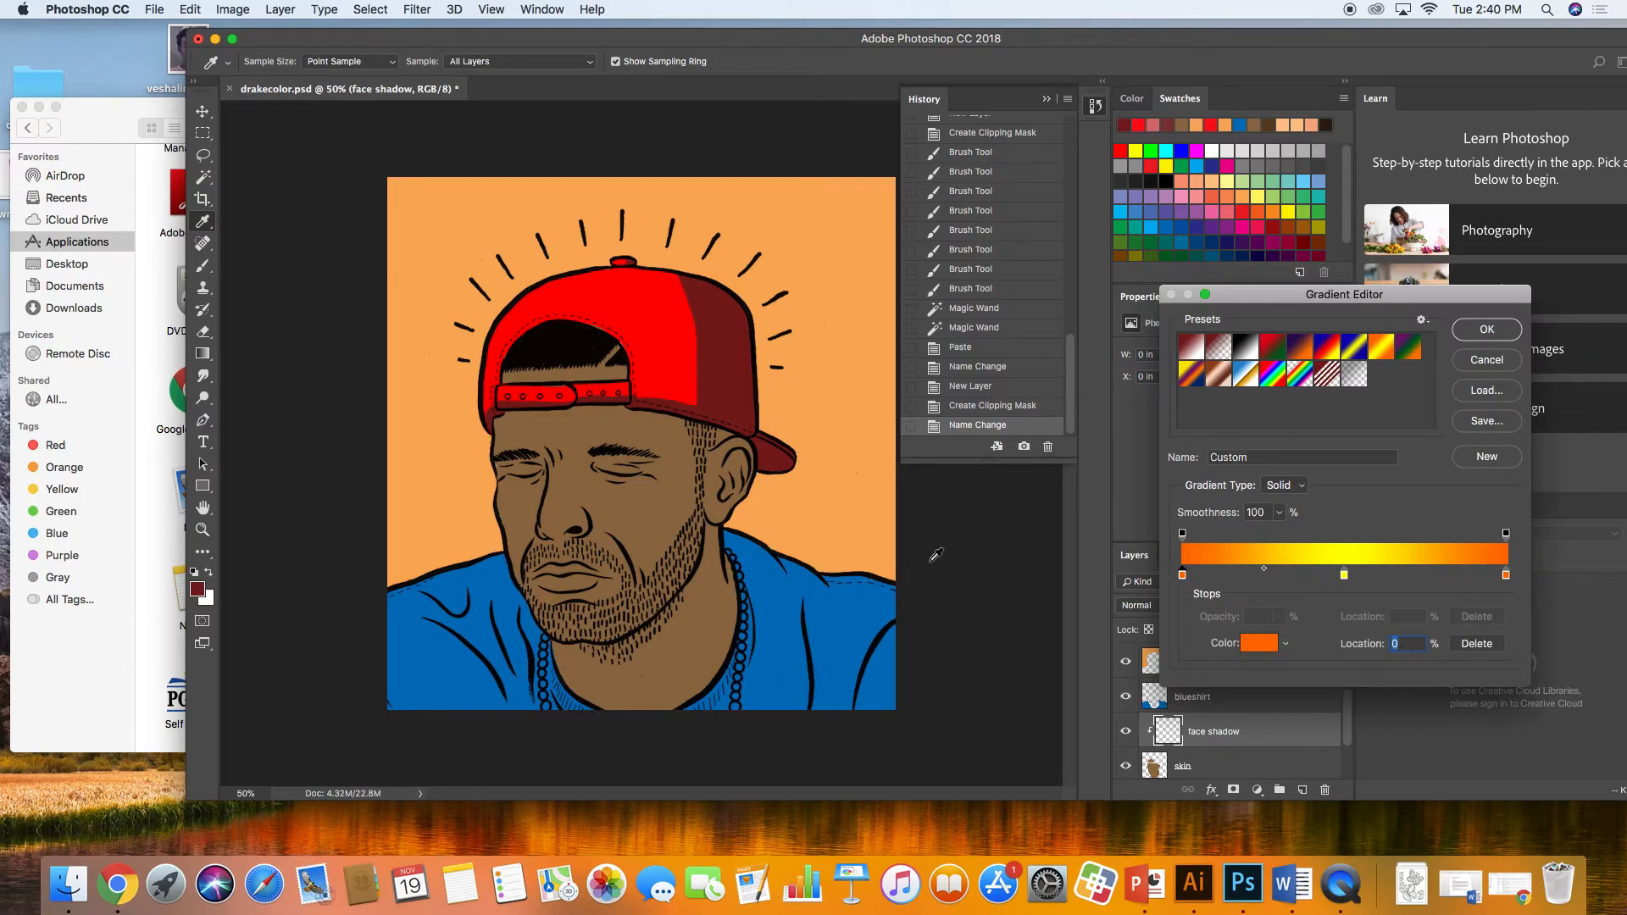
left_click(574, 531)
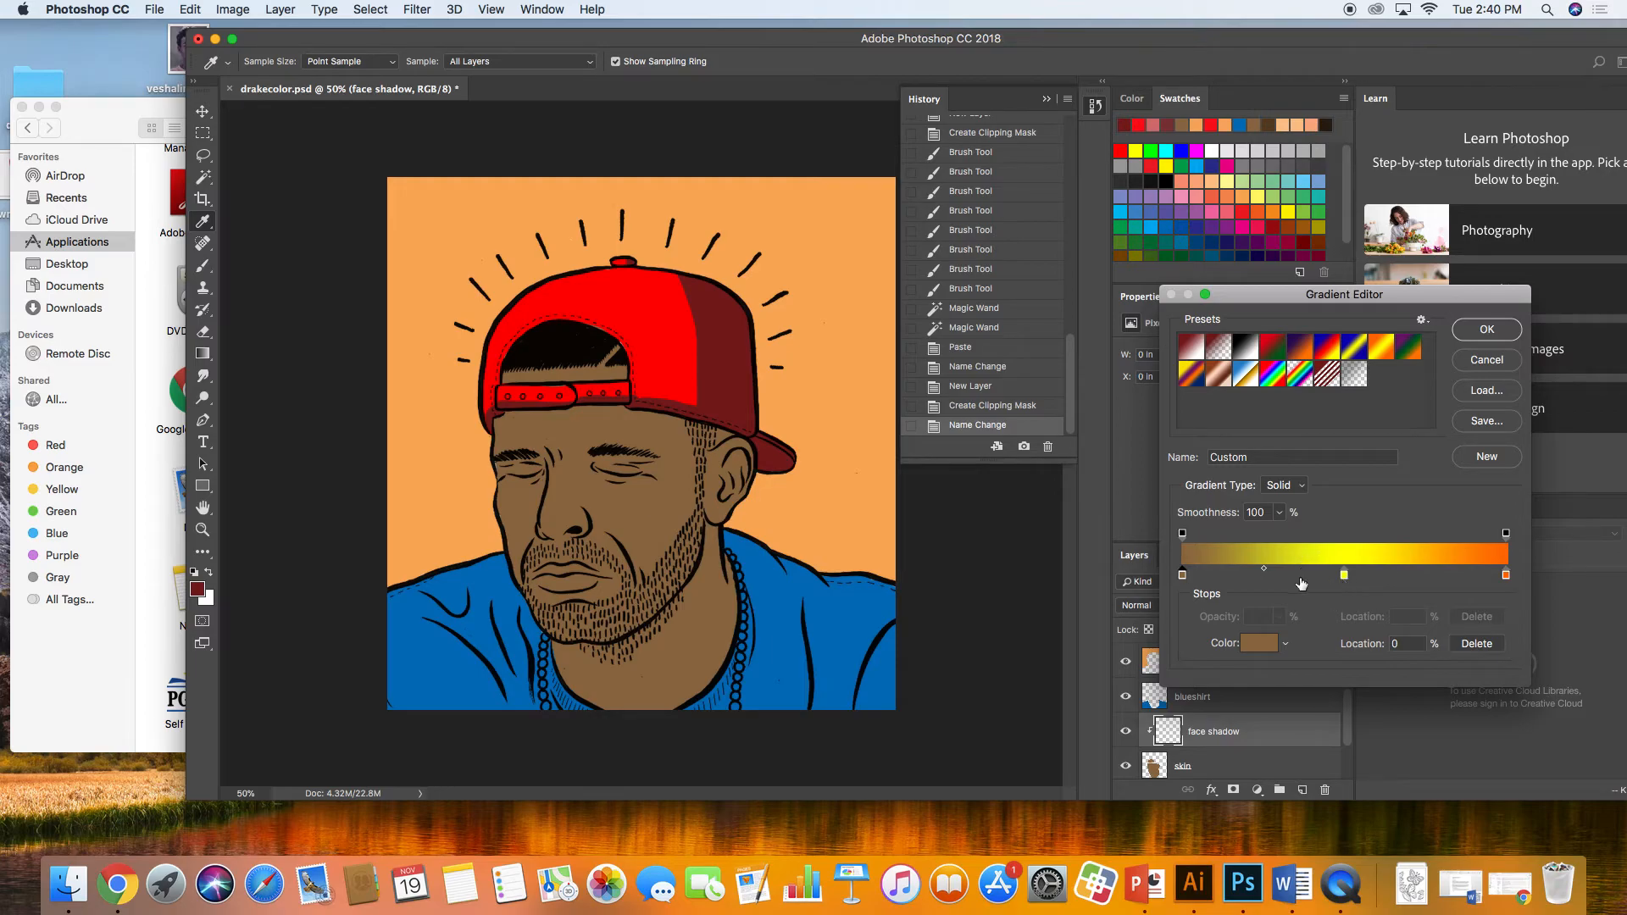
mouse_move(1184, 575)
left_mouse_down()
mouse_move(1305, 593)
mouse_move(1339, 579)
mouse_move(1174, 578)
left_mouse_up()
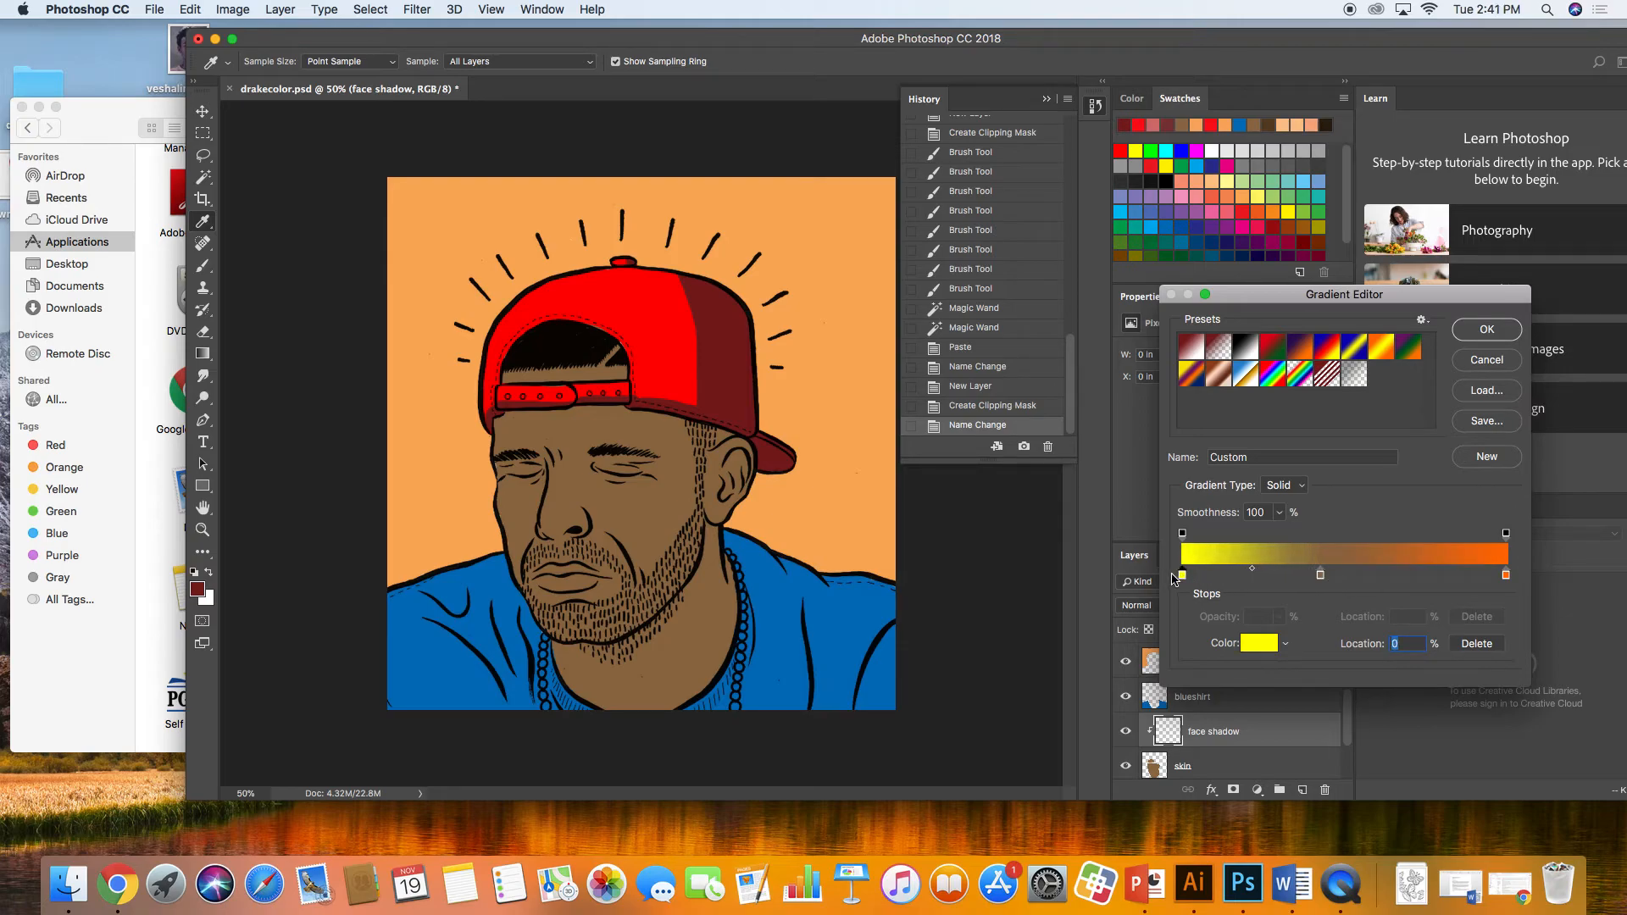
left_click(850, 458)
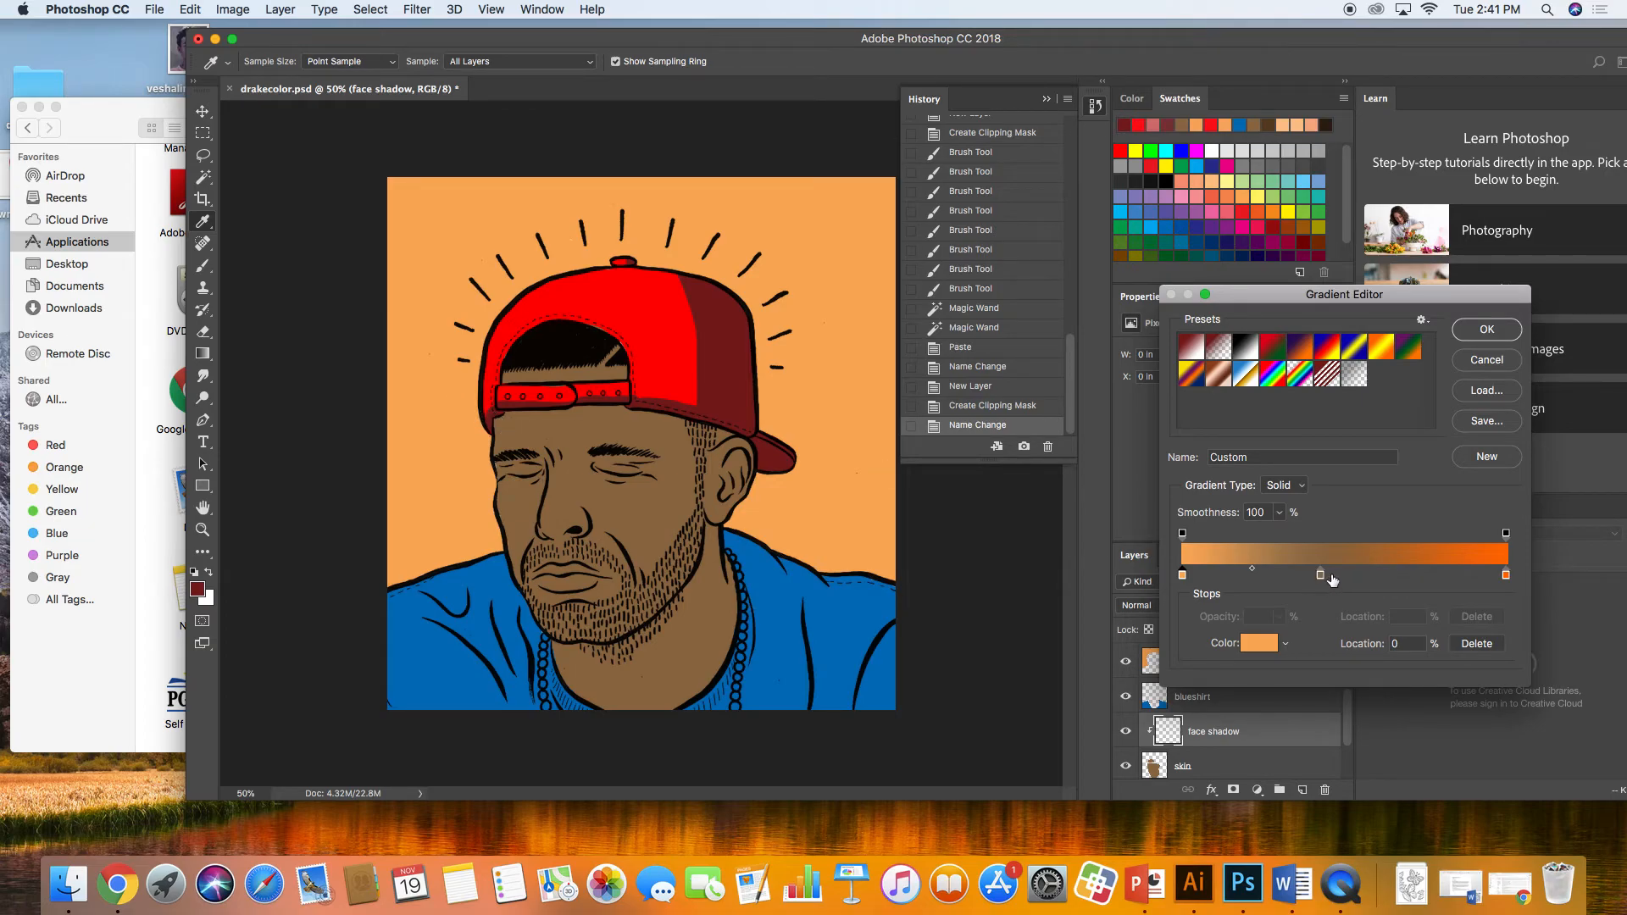
Set the gradient's end stop to a darker shade of the skin brown, shift the middle stop slightly toward it, and accept the gradient.
left_click(1506, 577)
left_click(667, 490)
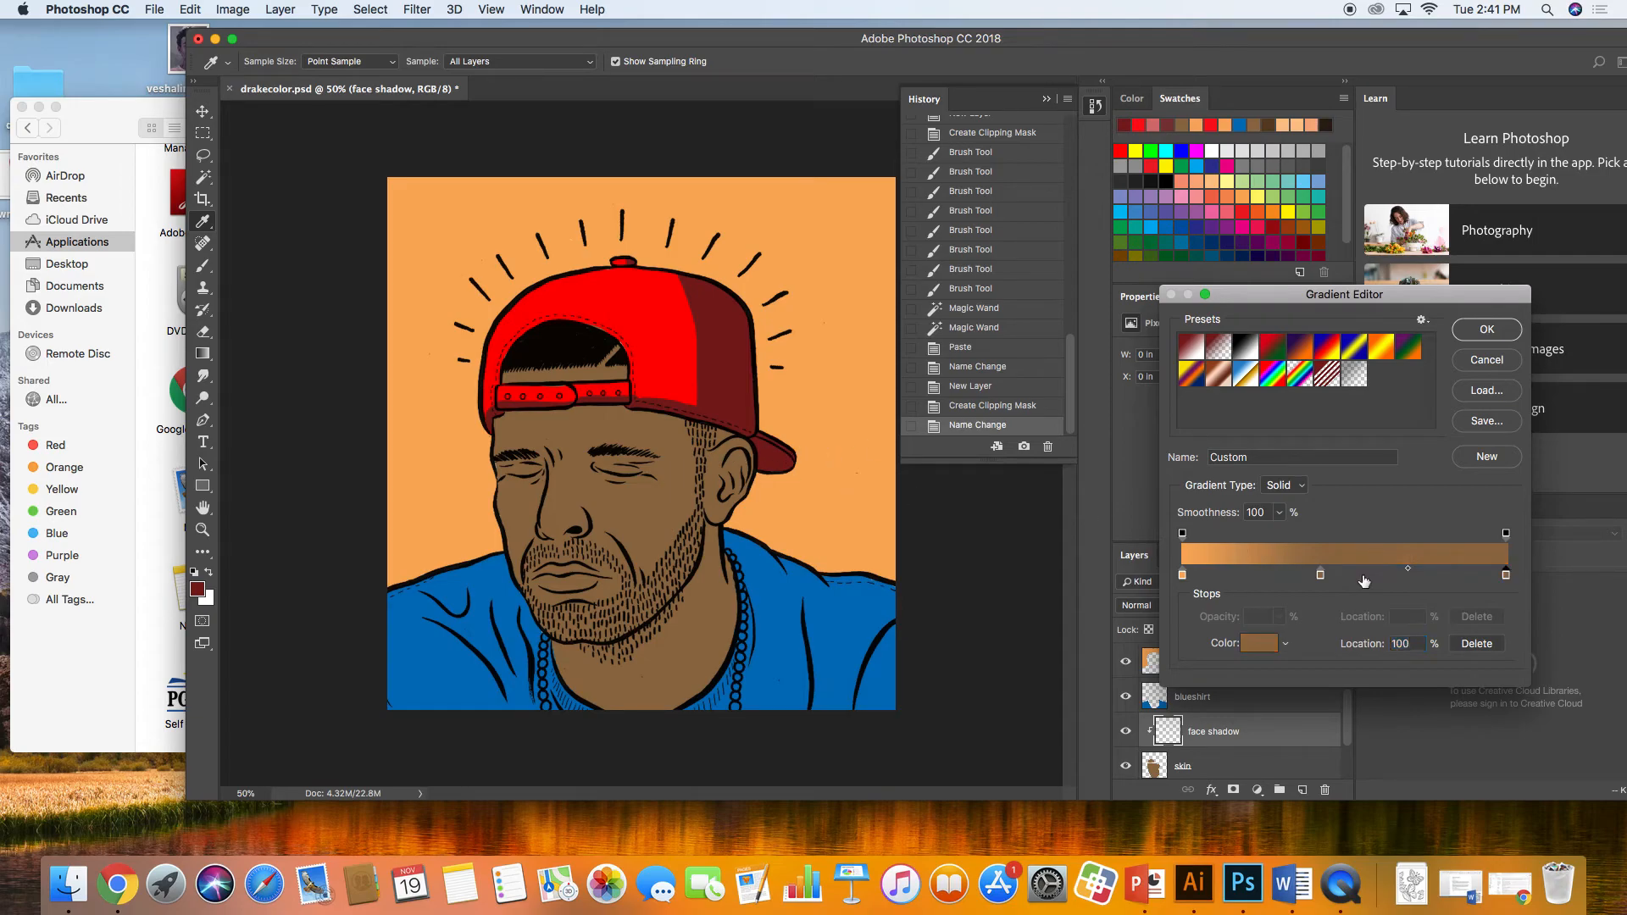
double_click(1507, 577)
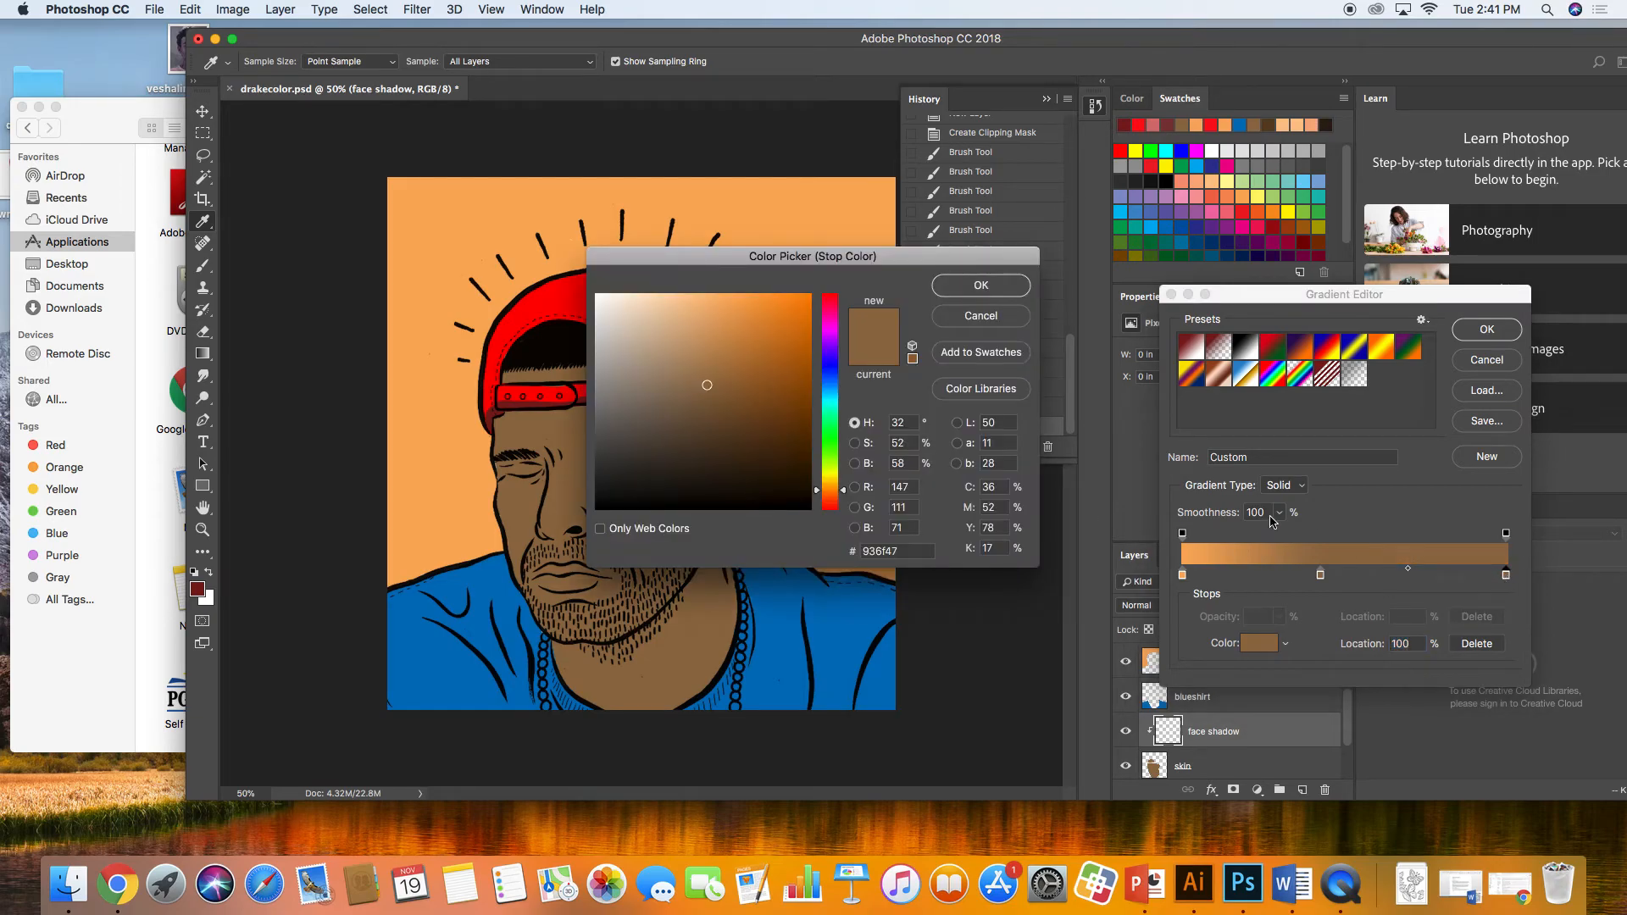
left_click(742, 439)
left_click(981, 285)
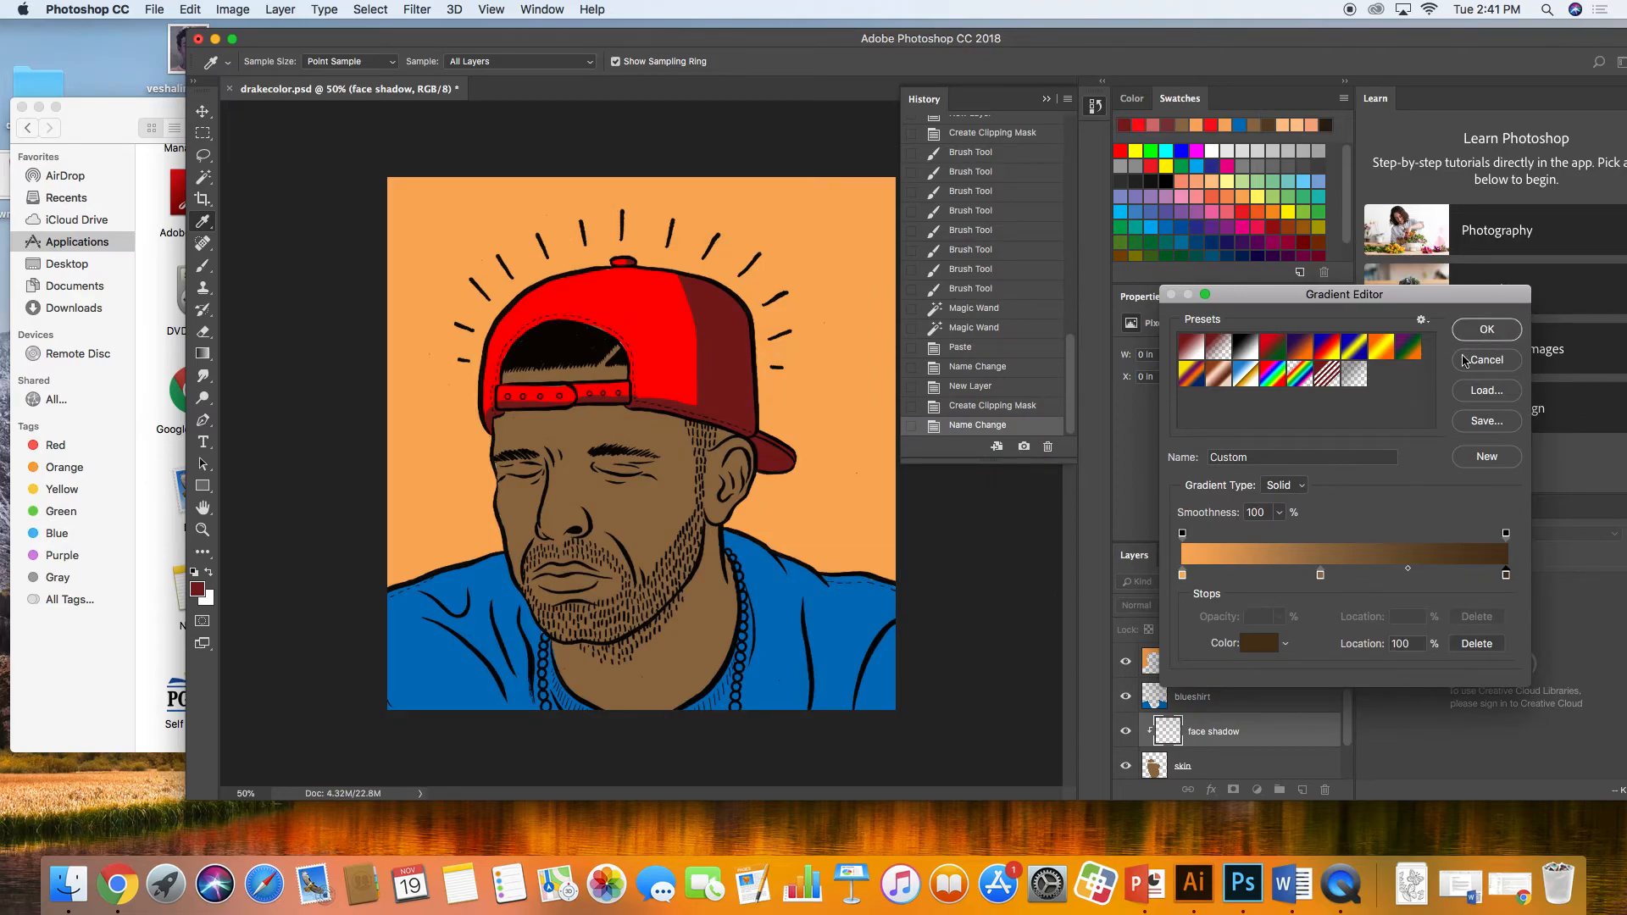
left_click_drag(1321, 576, 1335, 580)
left_click(1487, 328)
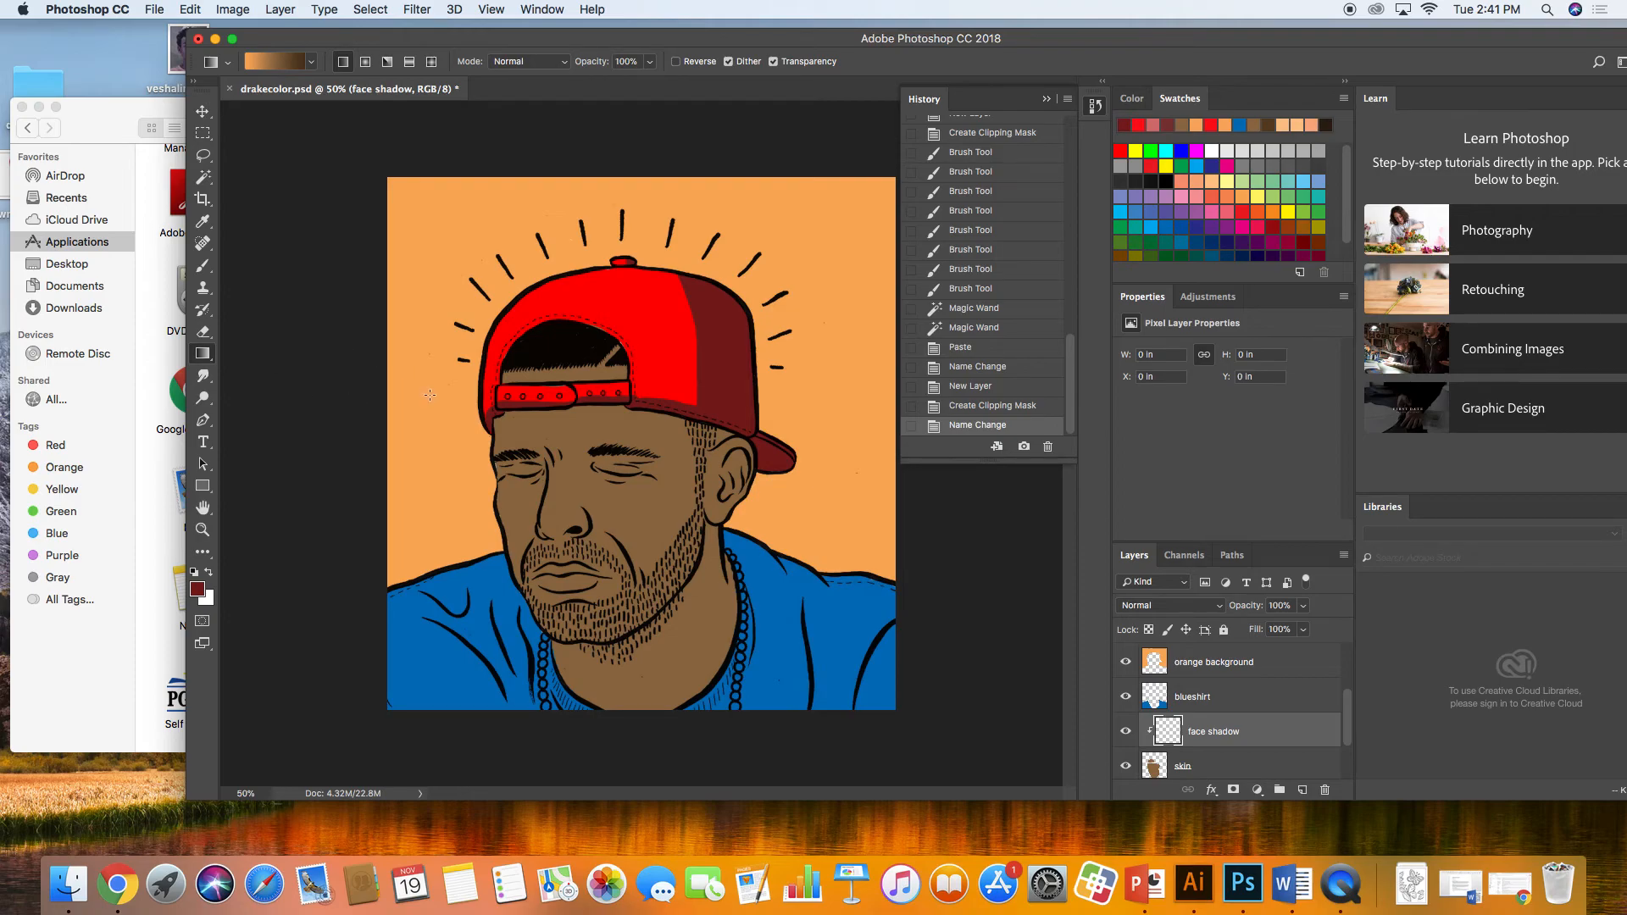
Try diagonal gradients on the face shadow layer, starting outside the cap's edge and running across the face, and undo them.
left_click_drag(418, 347, 600, 531)
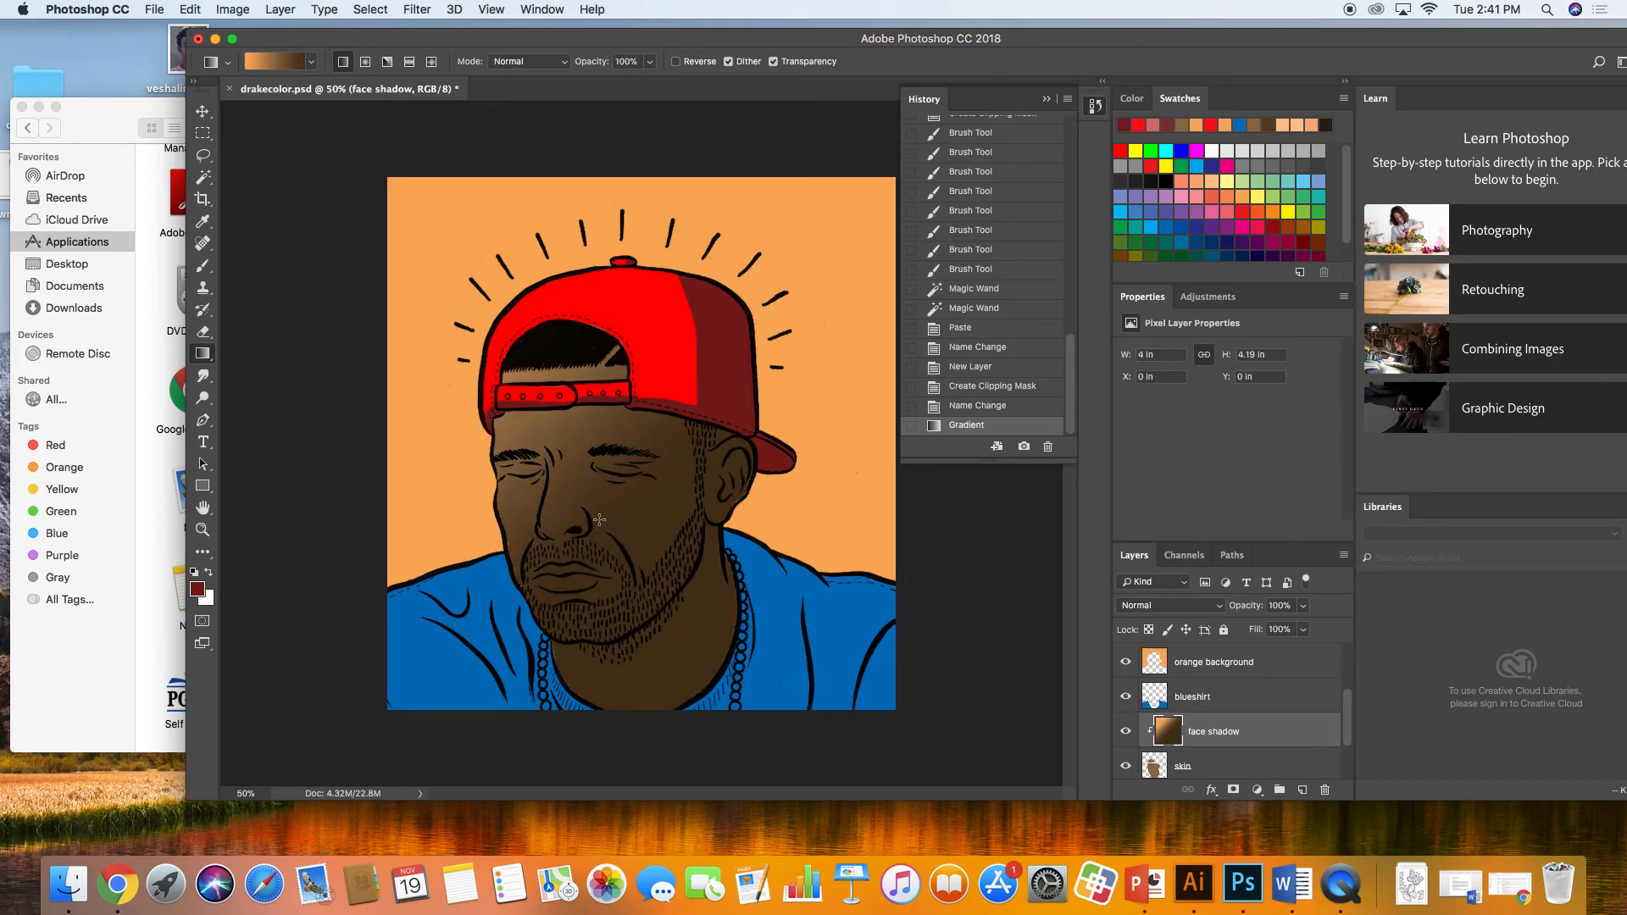
key("super+z")
left_click_drag(465, 377, 706, 600)
key("super+z")
key("super+z")
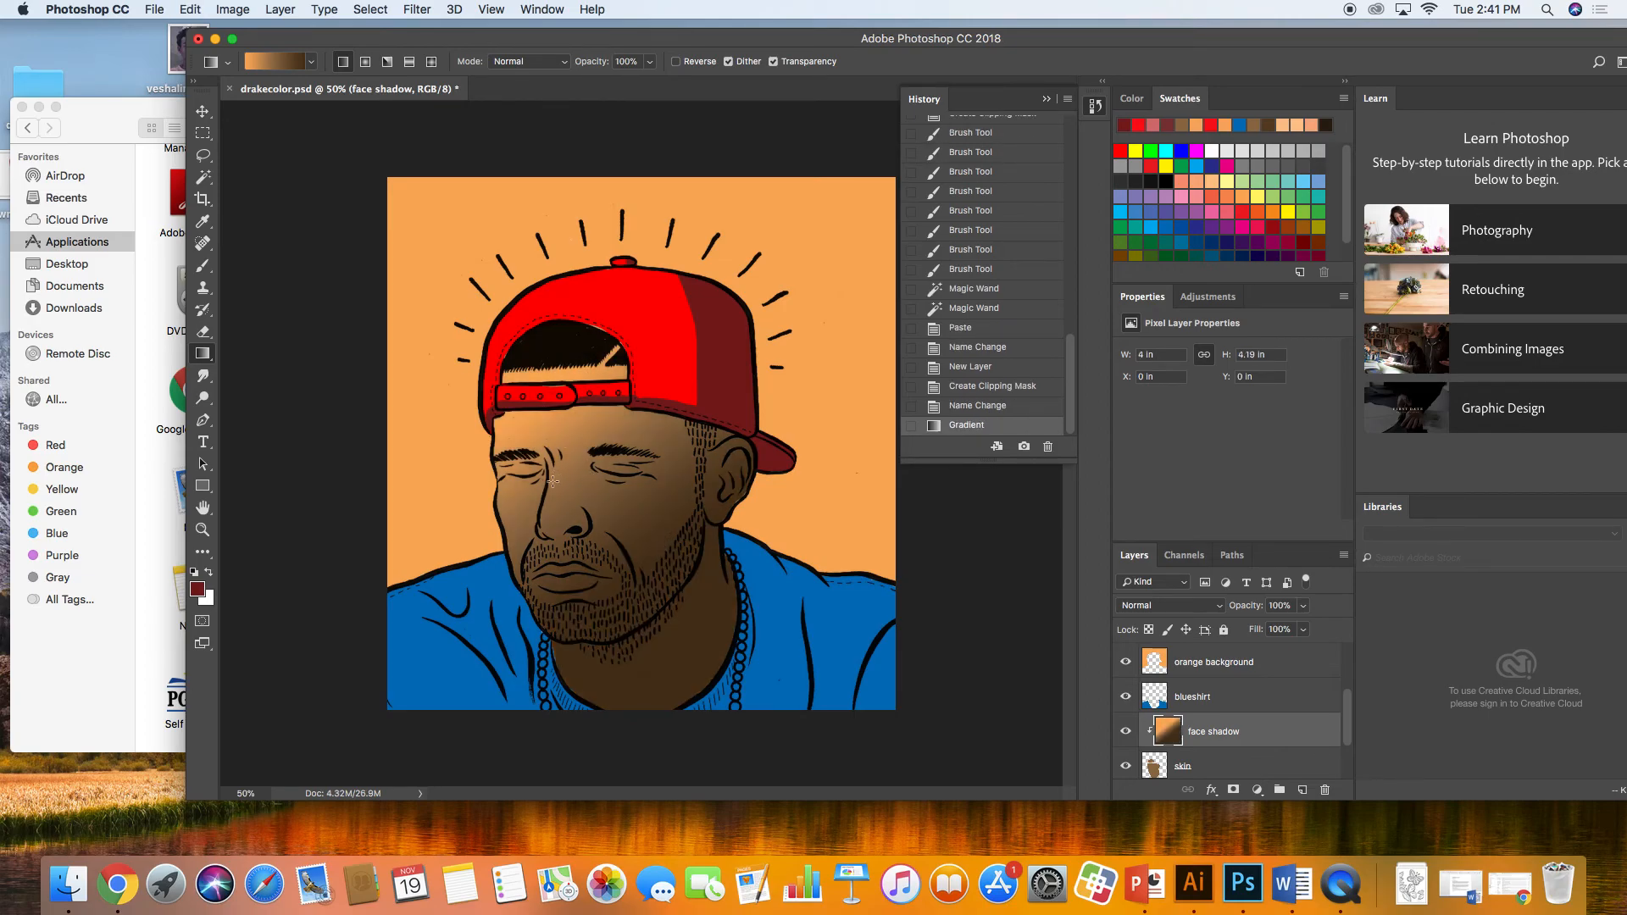
key("super+z")
Apply the gradient on the face shadow layer diagonally from the forehead just under the cap strap to the neck below the ear.
left_click_drag(505, 409, 714, 608)
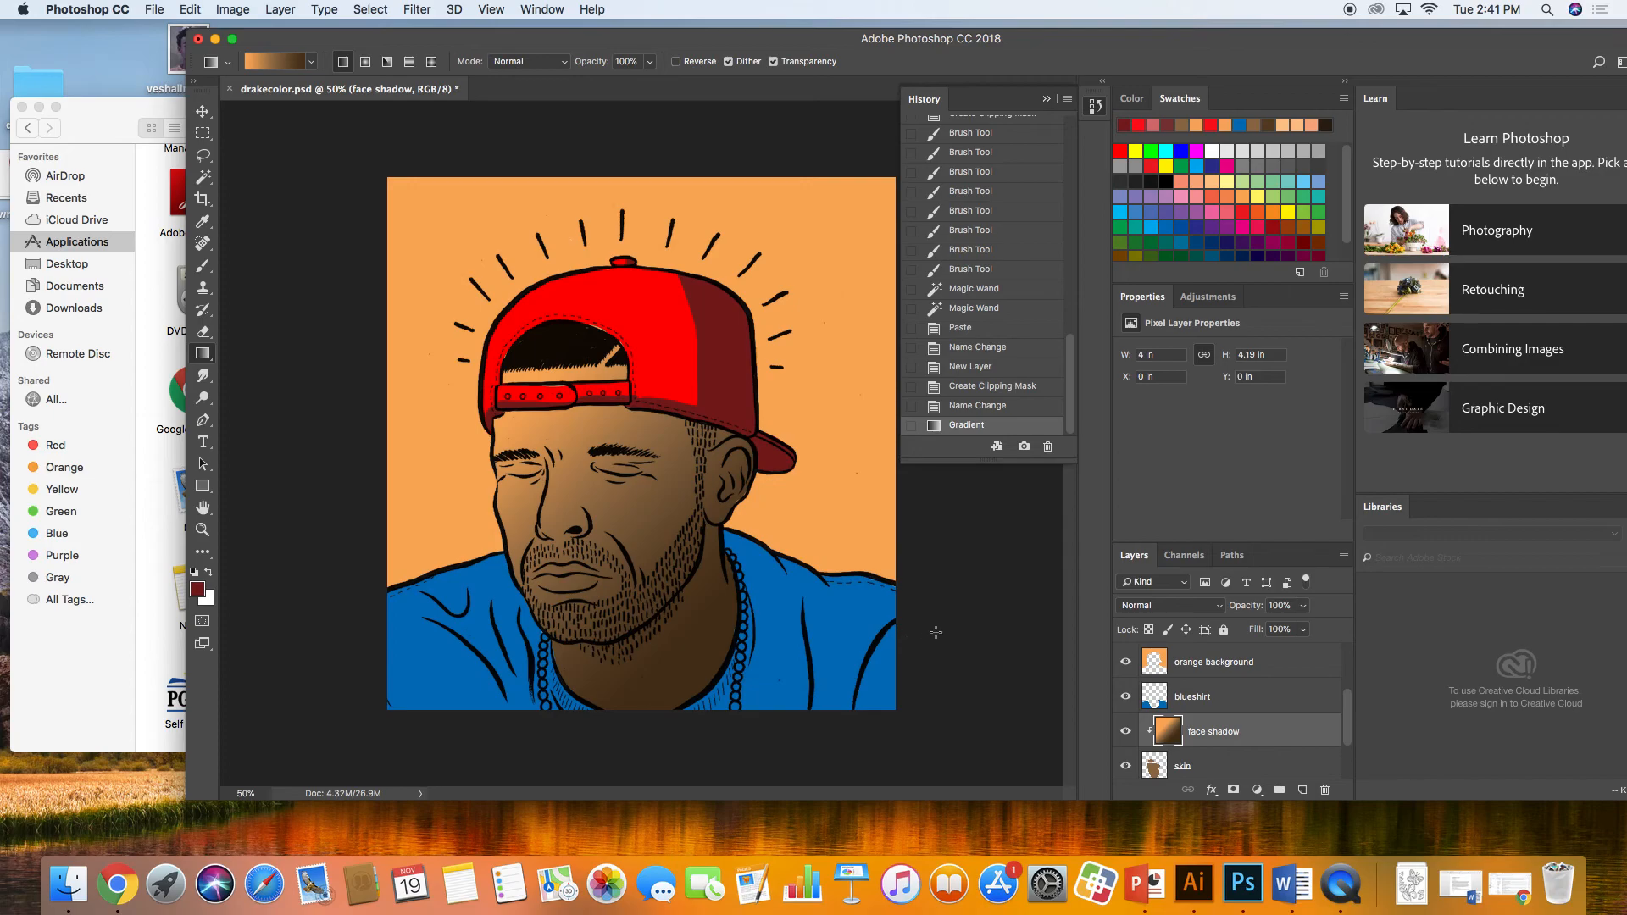
key("super+minus")
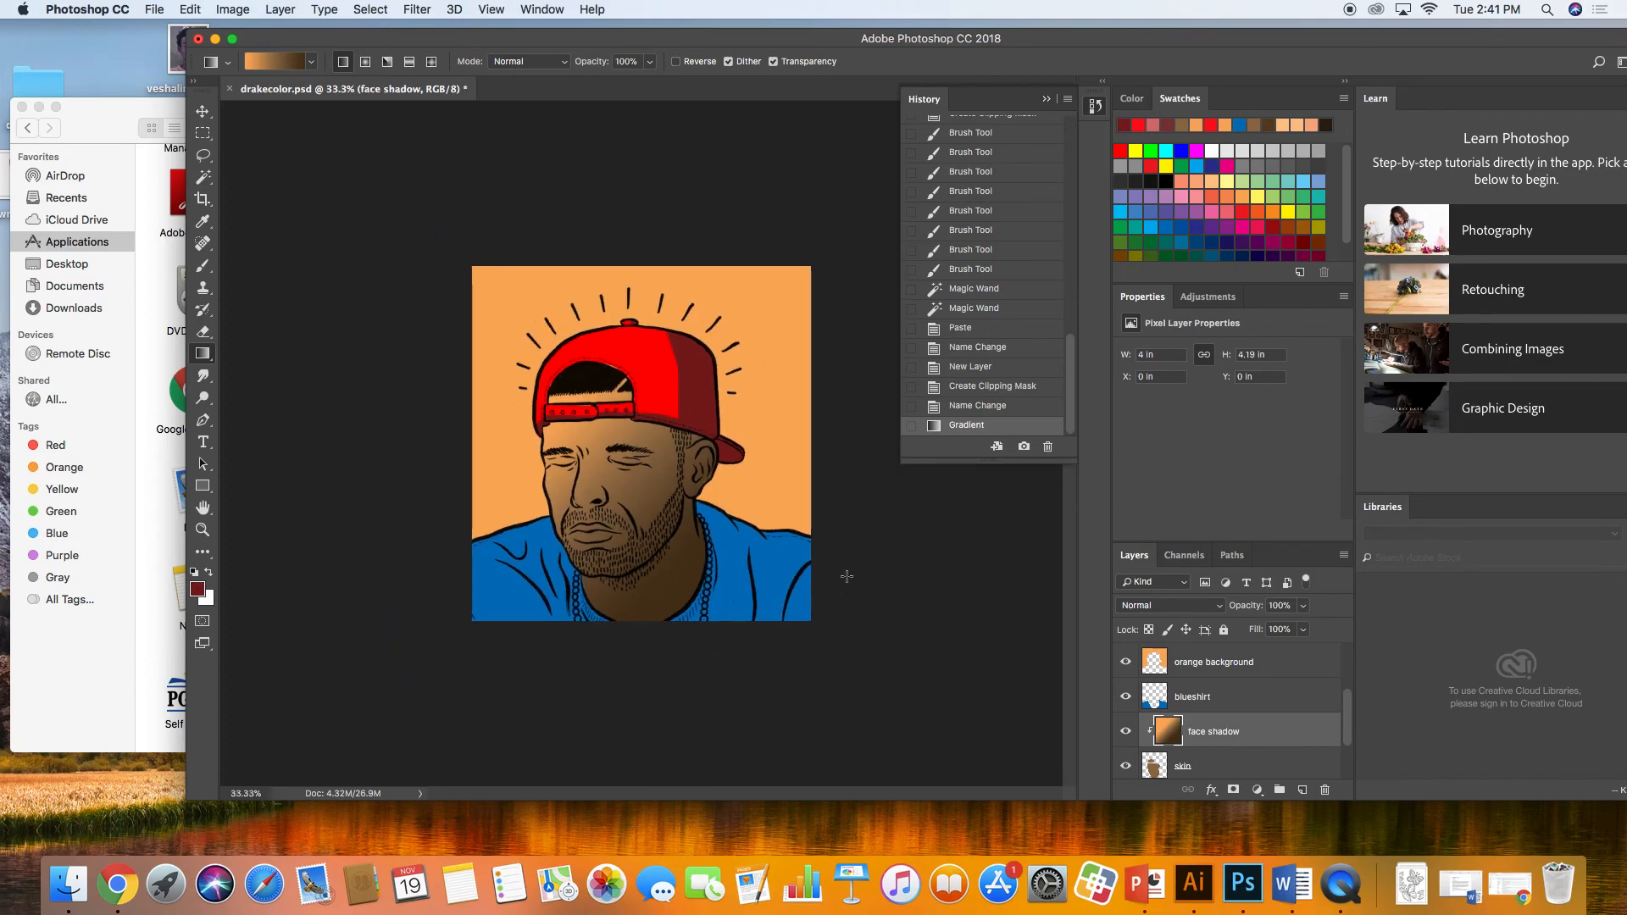
key("super+plus")
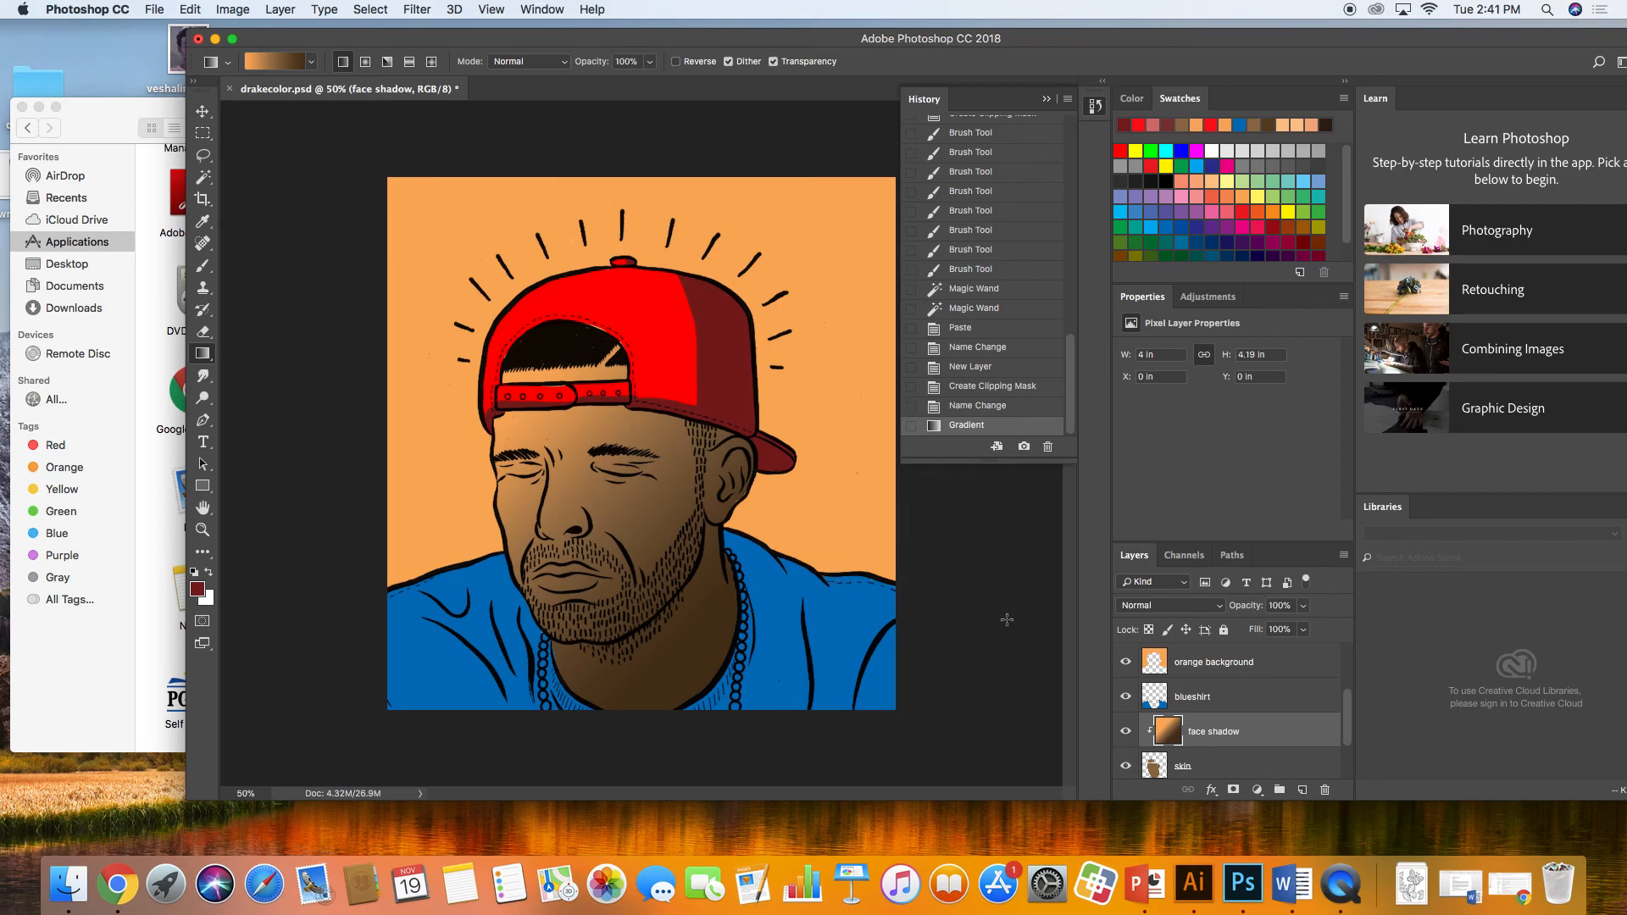
Select the blueshirt layer.
left_click(1189, 697)
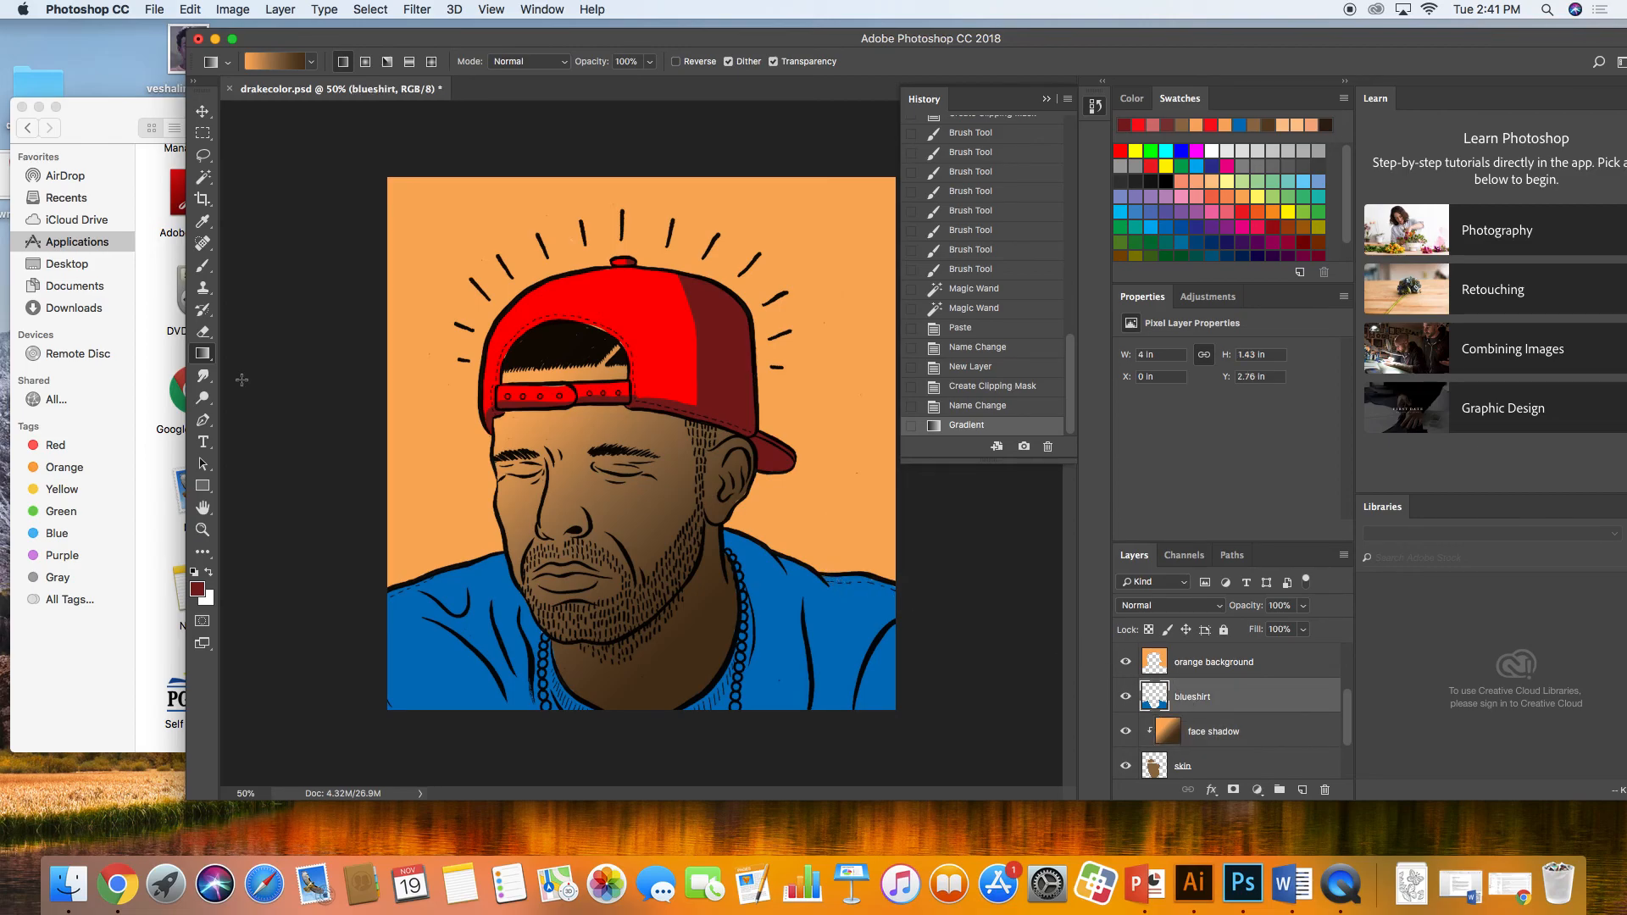